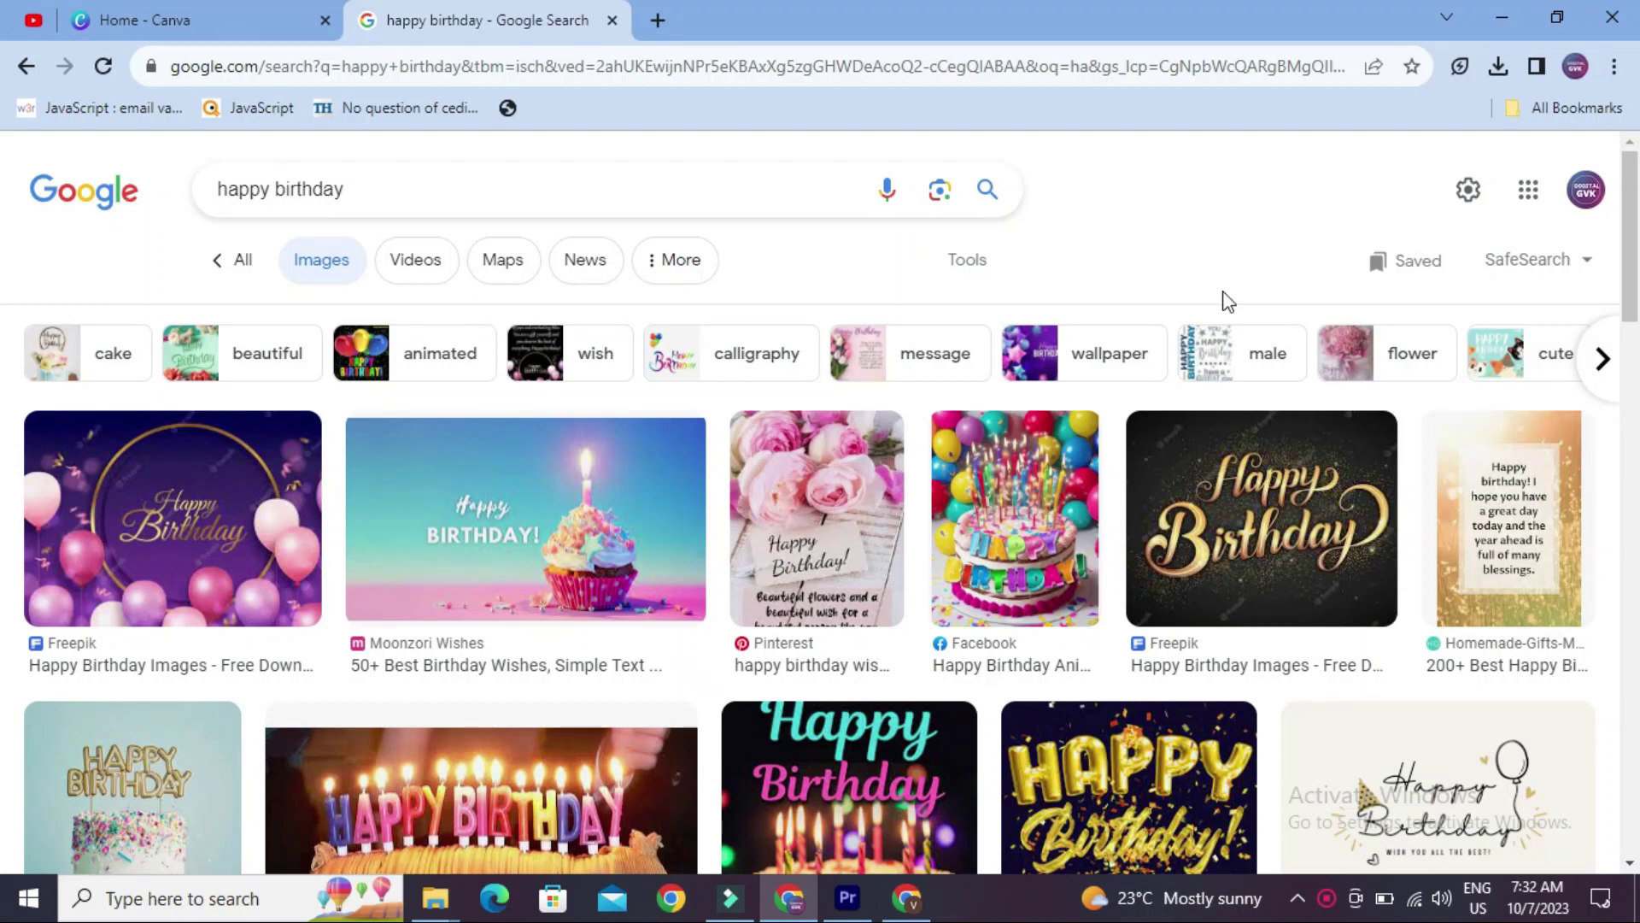
Step: Scroll through the 'happy birthday' Google Images results for design ideas
scroll(1273, 777, down, 5)
scroll(1273, 777, down, 5)
scroll(1272, 777, down, 5)
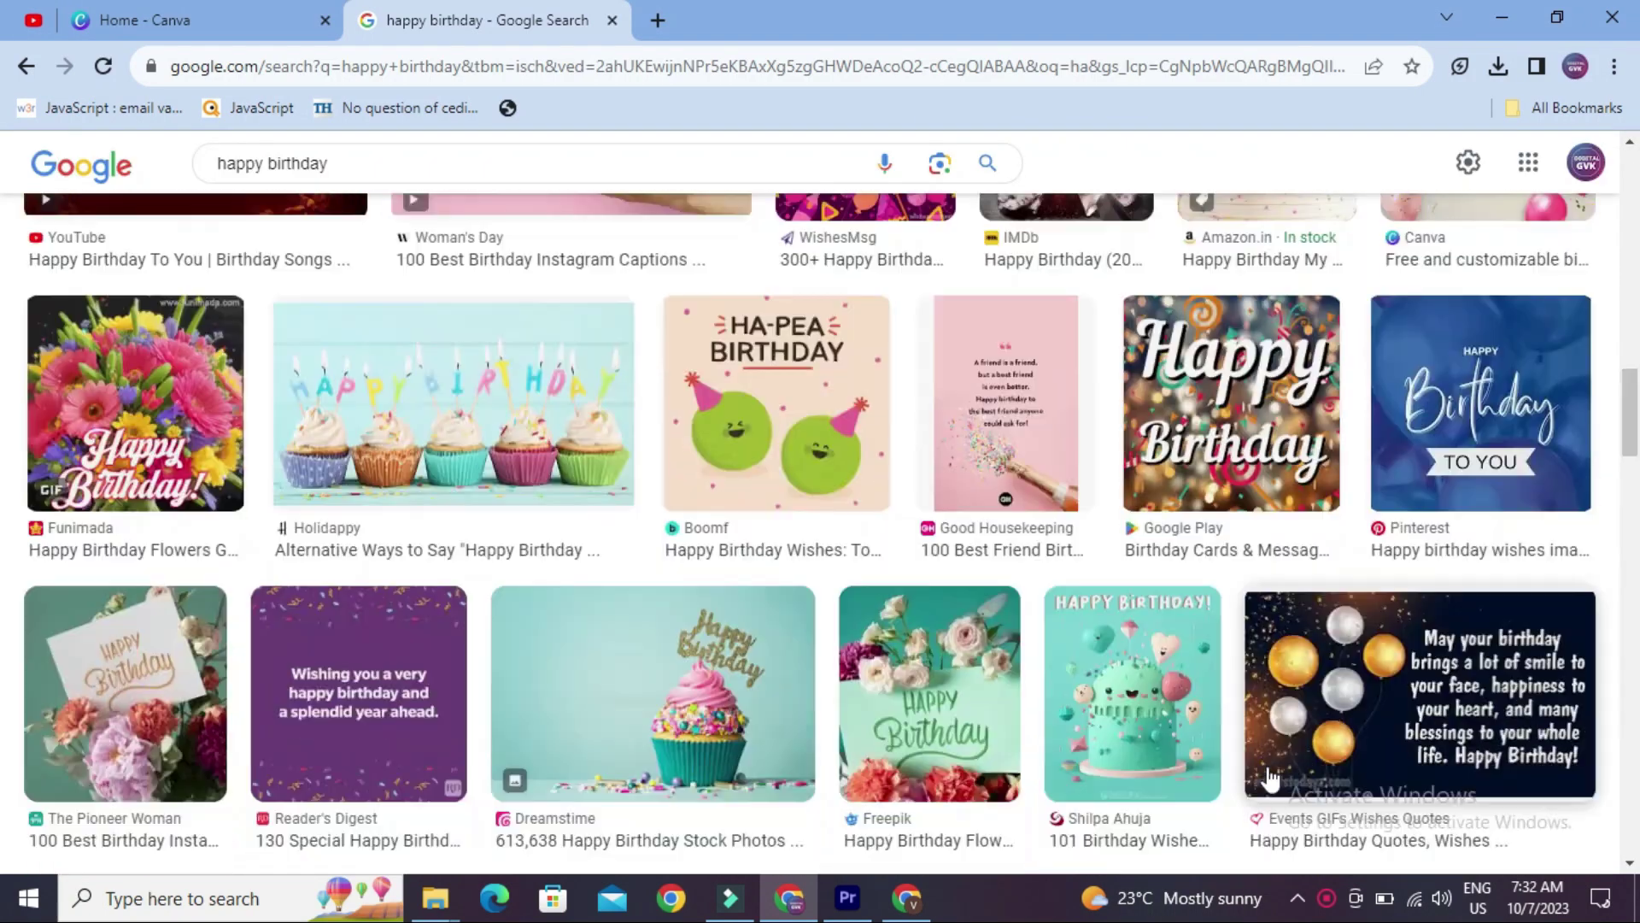
scroll(1271, 779, down, 1)
scroll(1271, 779, up, 10)
scroll(1273, 777, up, 2)
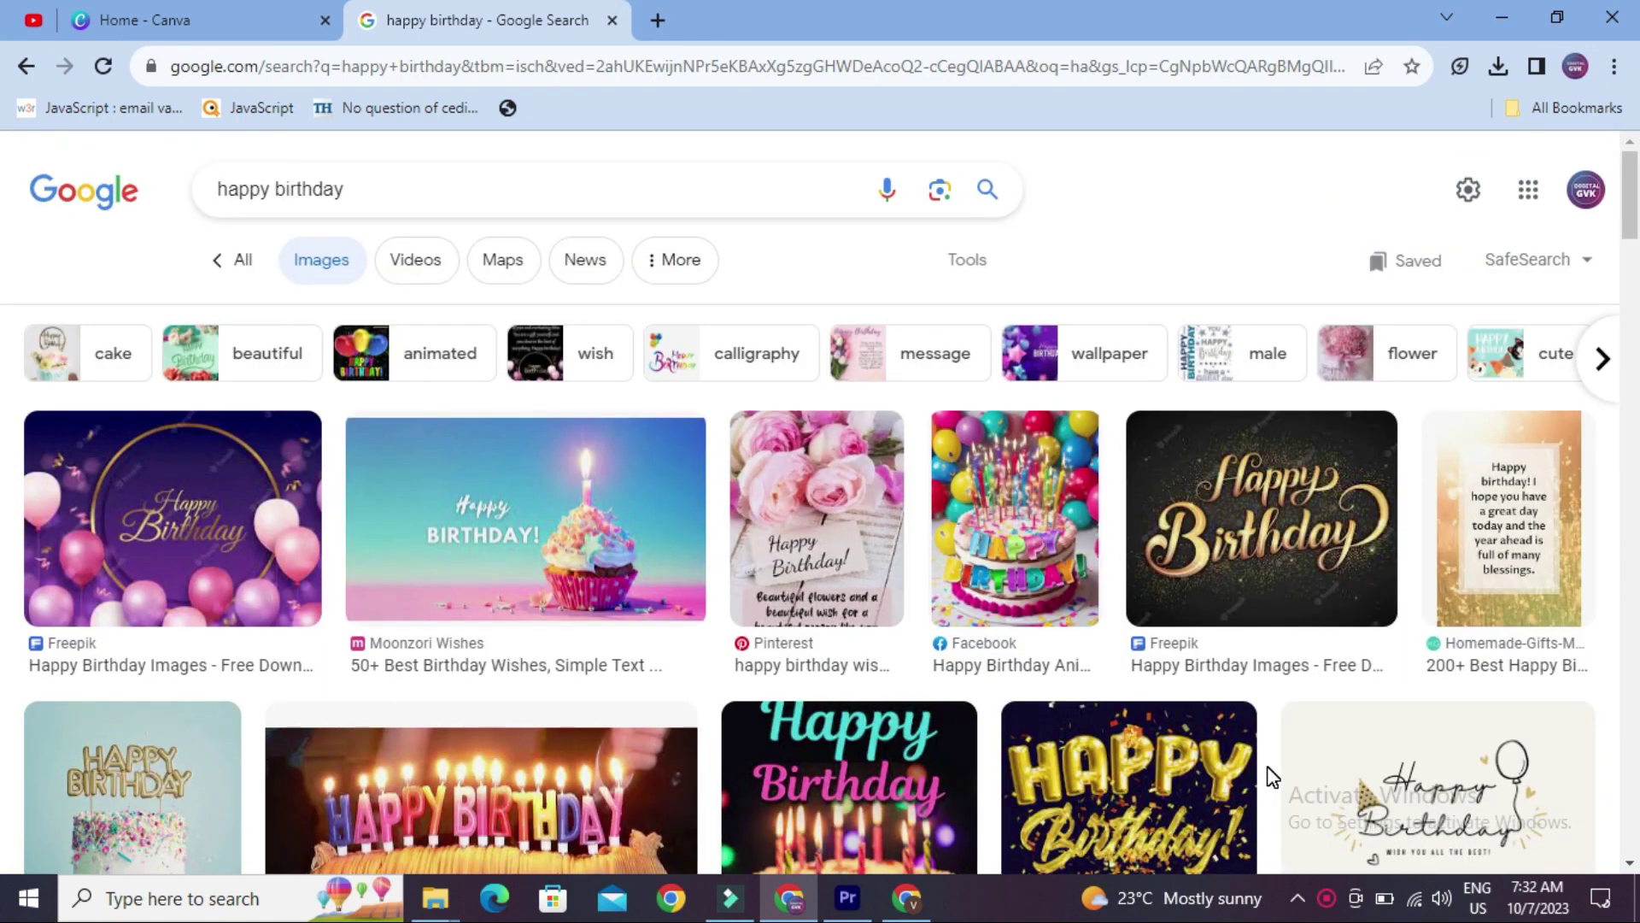
scroll(1272, 777, down, 1)
scroll(1273, 777, down, 5)
scroll(1273, 777, down, 5)
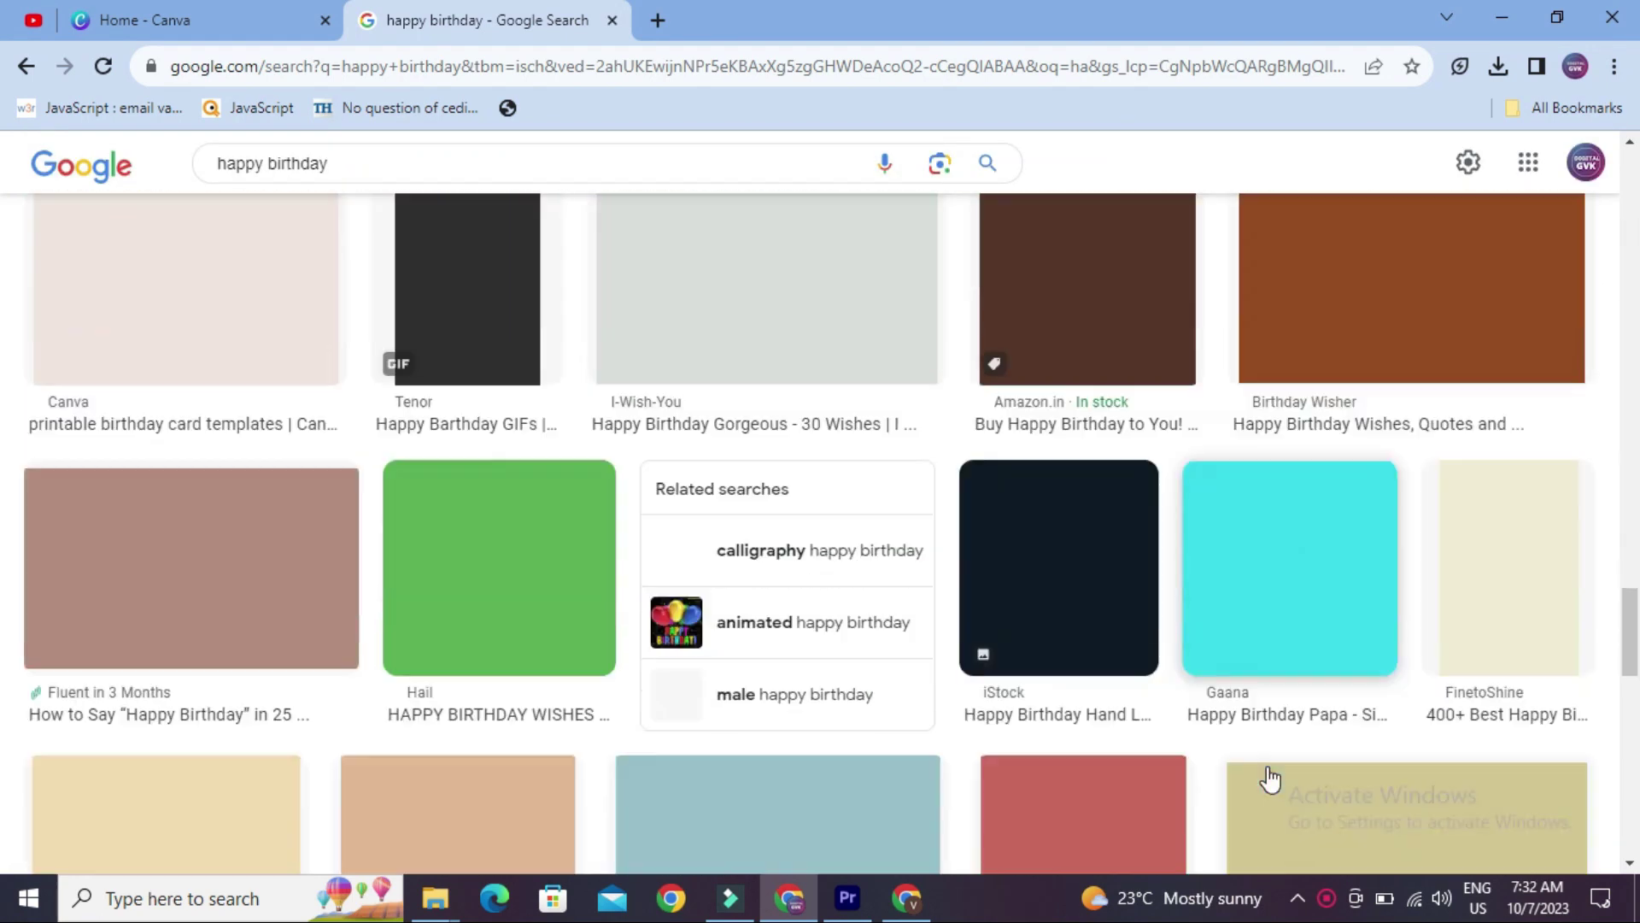
scroll(1270, 779, down, 5)
scroll(1270, 779, up, 15)
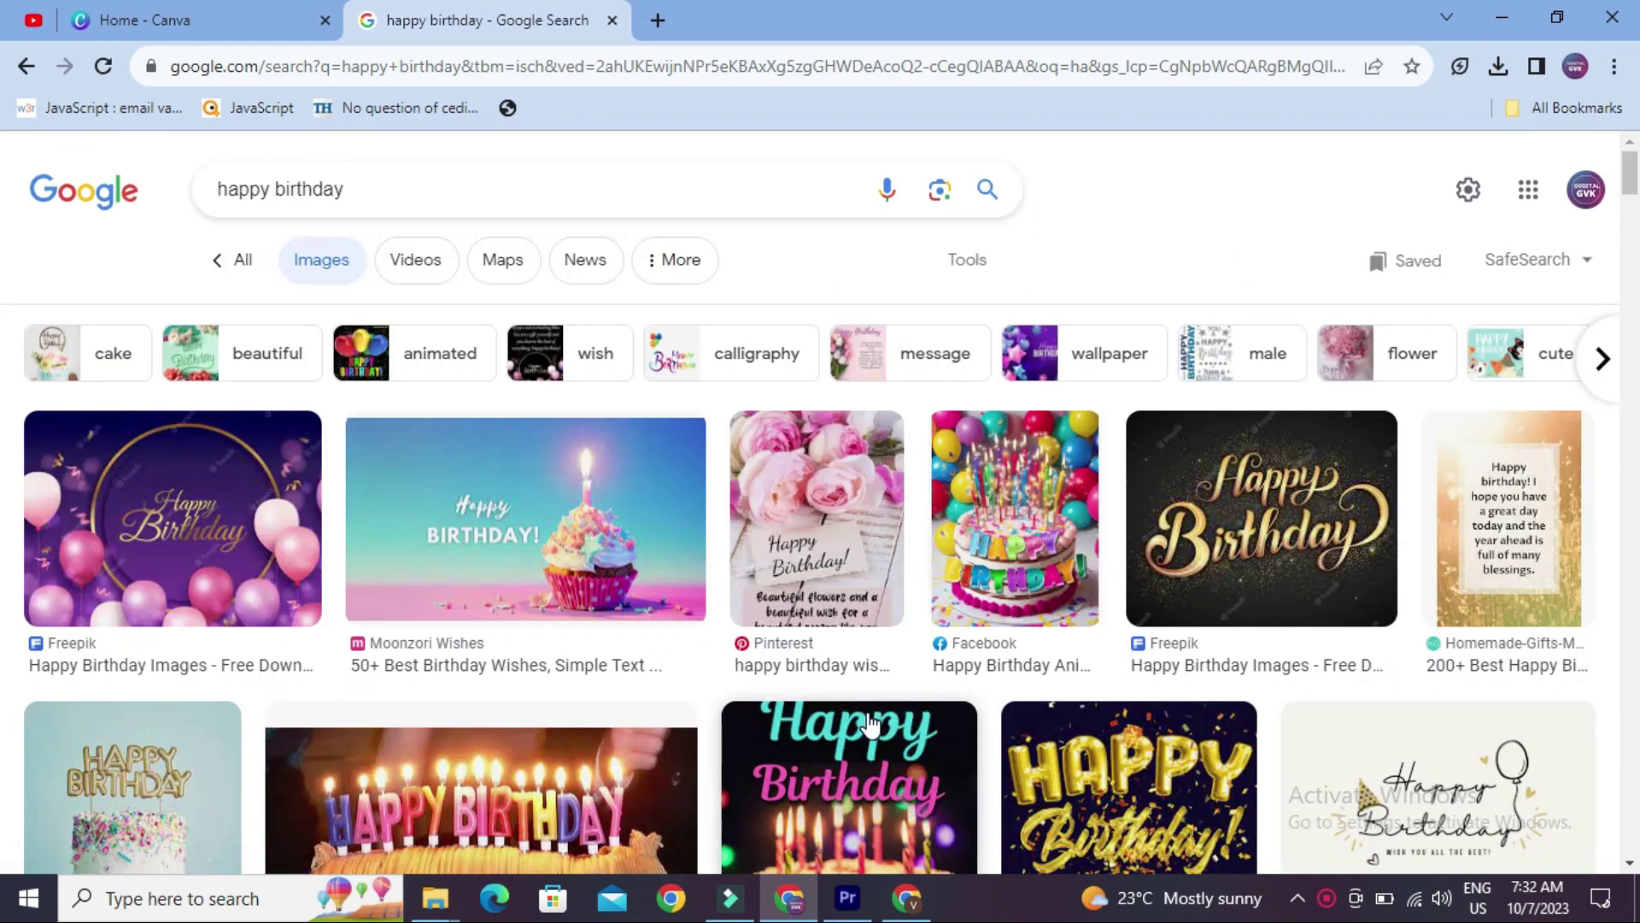
Step: Glance at the Canva home page, browse the birthday images again, then return to Canva
click(274, 12)
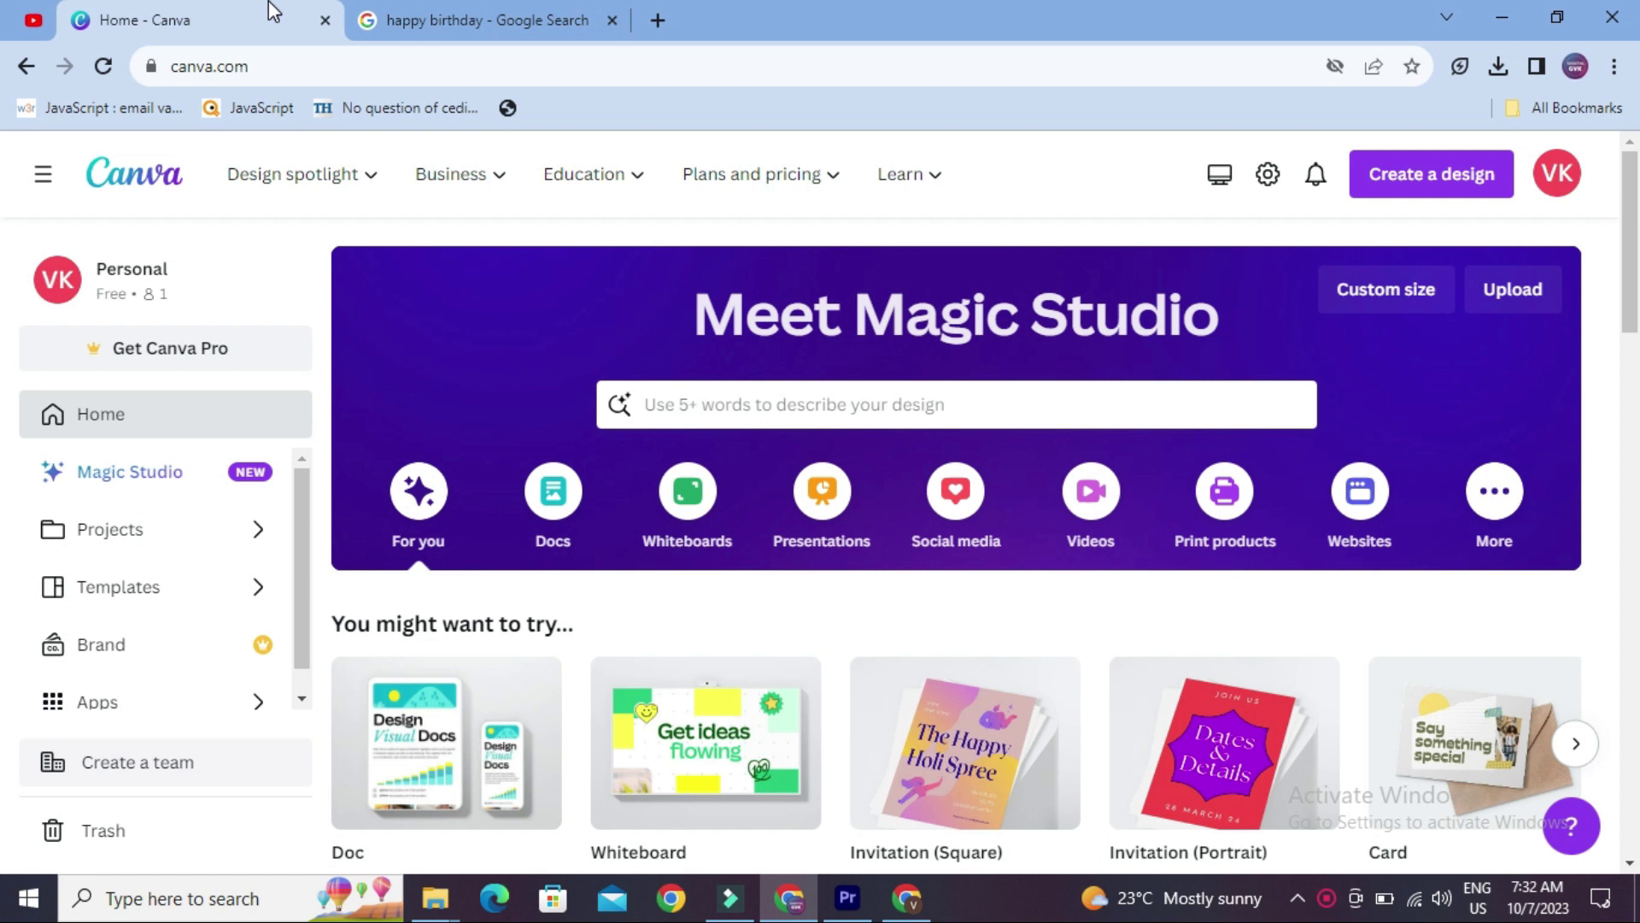
click(393, 19)
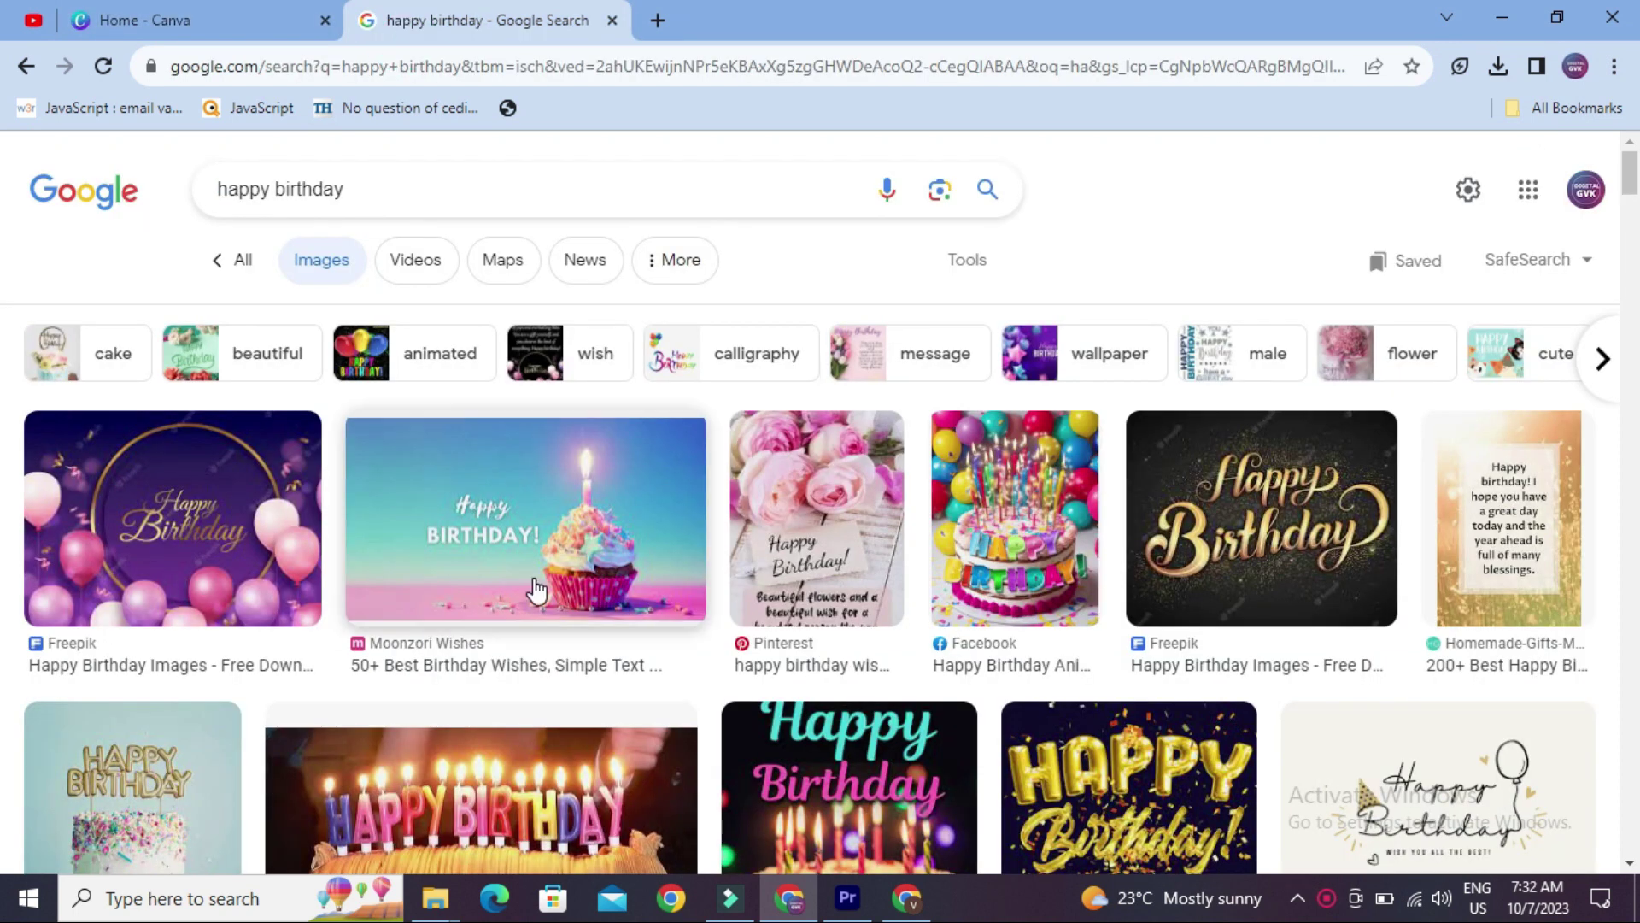
scroll(537, 588, down, 5)
scroll(537, 588, down, 3)
scroll(537, 588, up, 8)
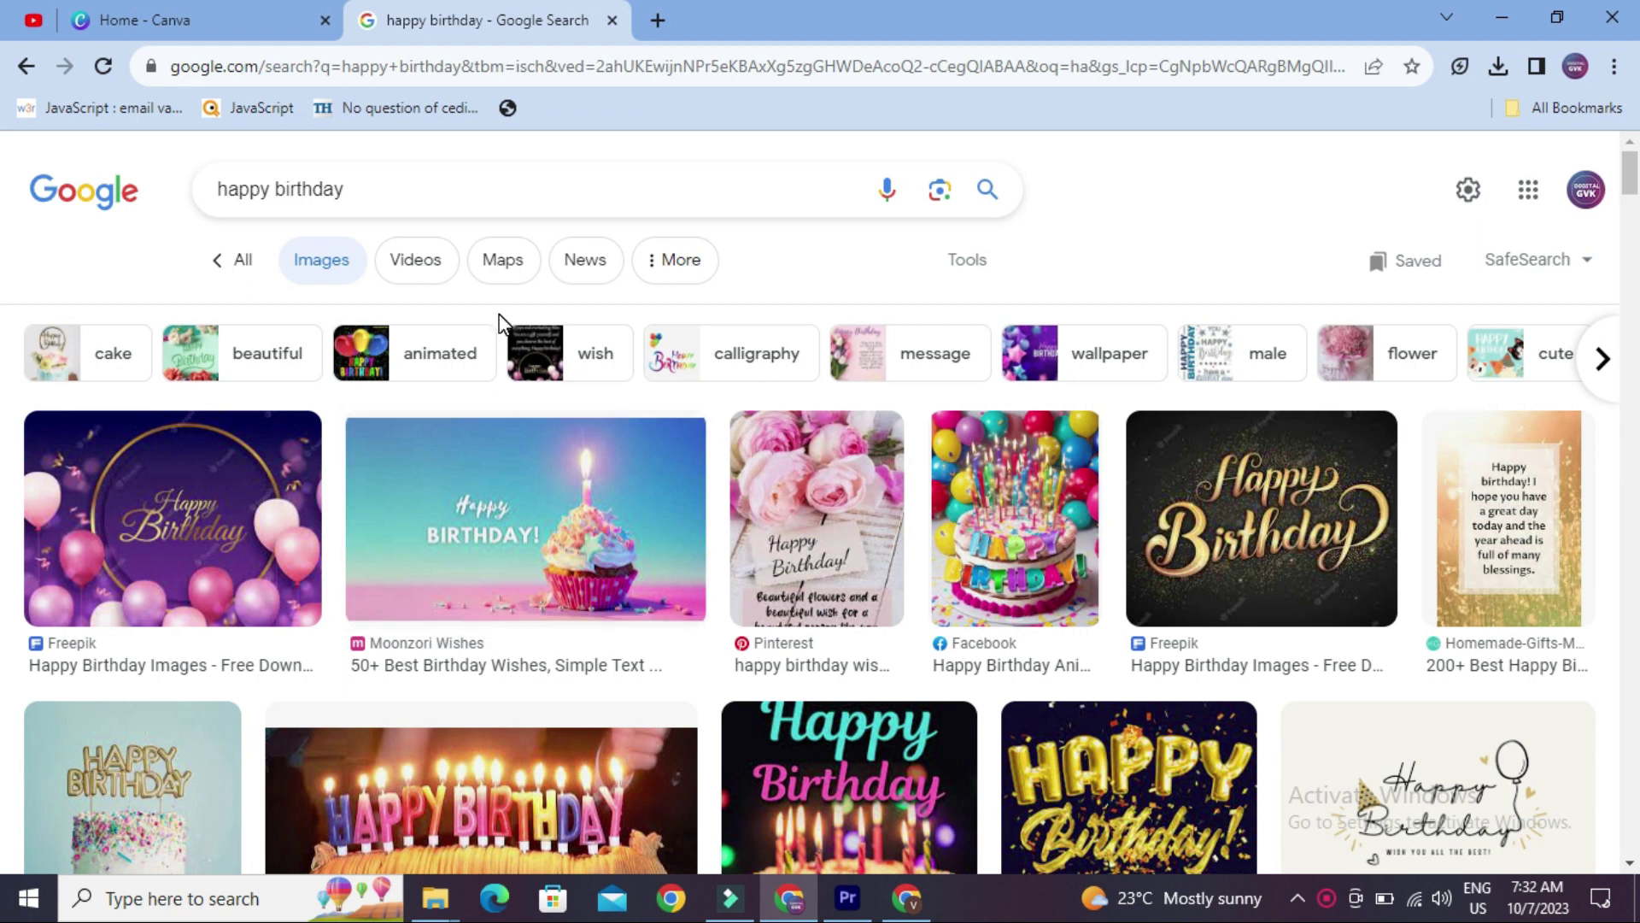
scroll(499, 314, down, 3)
scroll(499, 314, up, 1)
scroll(499, 315, up, 2)
click(250, 10)
Step: Search Canva for 'birthday wishes' and open the suggested template results
scroll(186, 654, down, 1)
scroll(186, 653, down, 1)
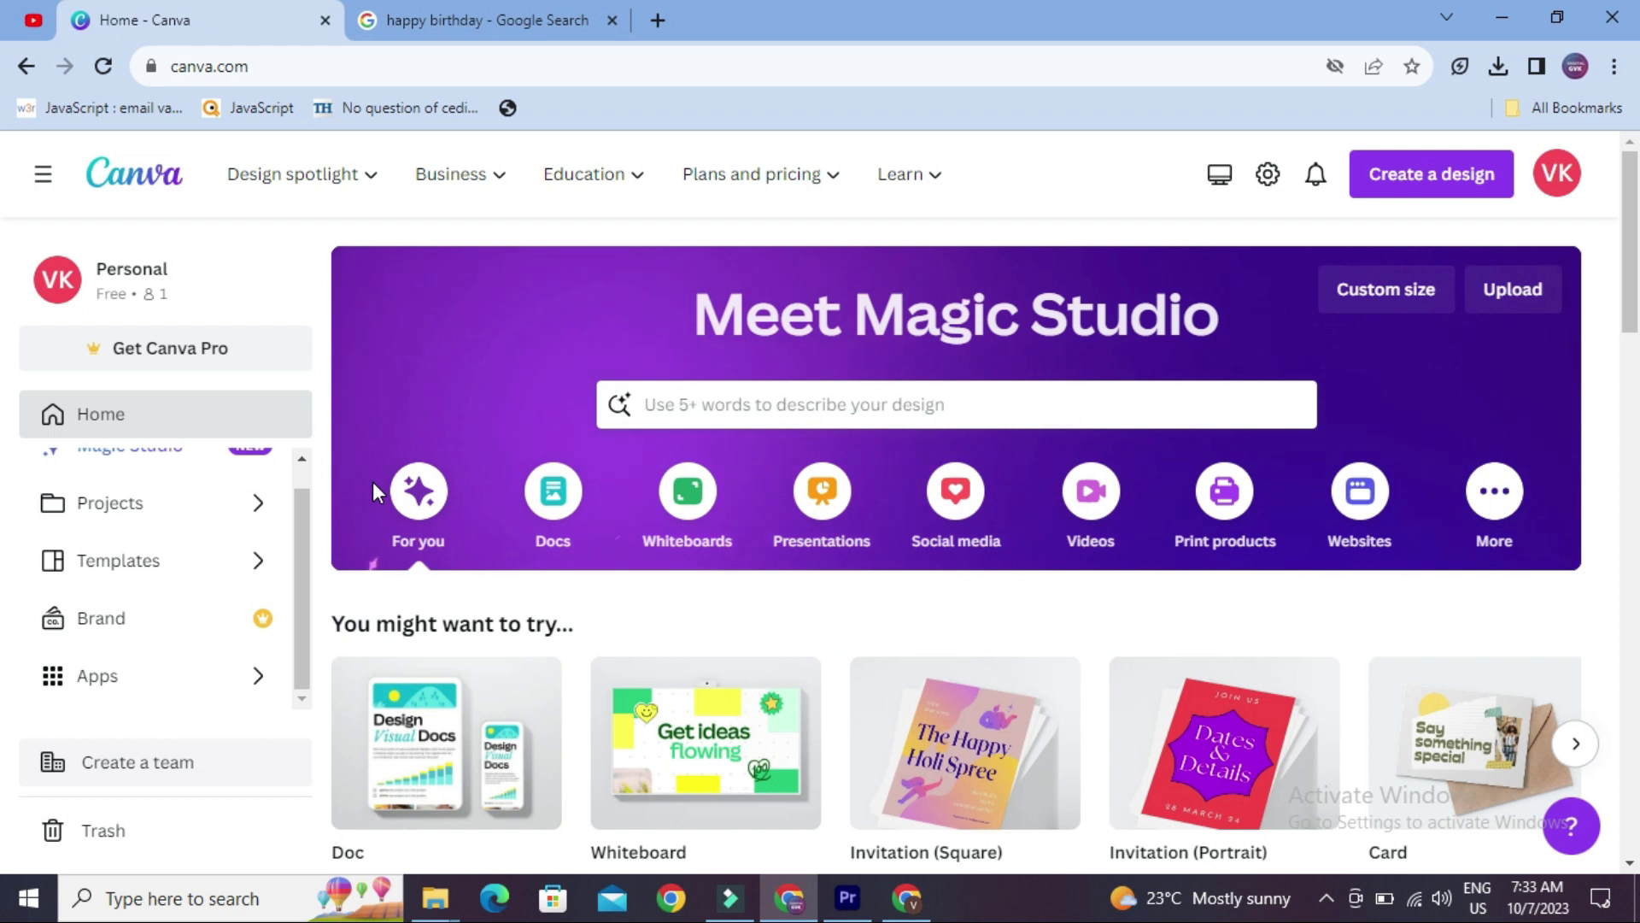
click(716, 402)
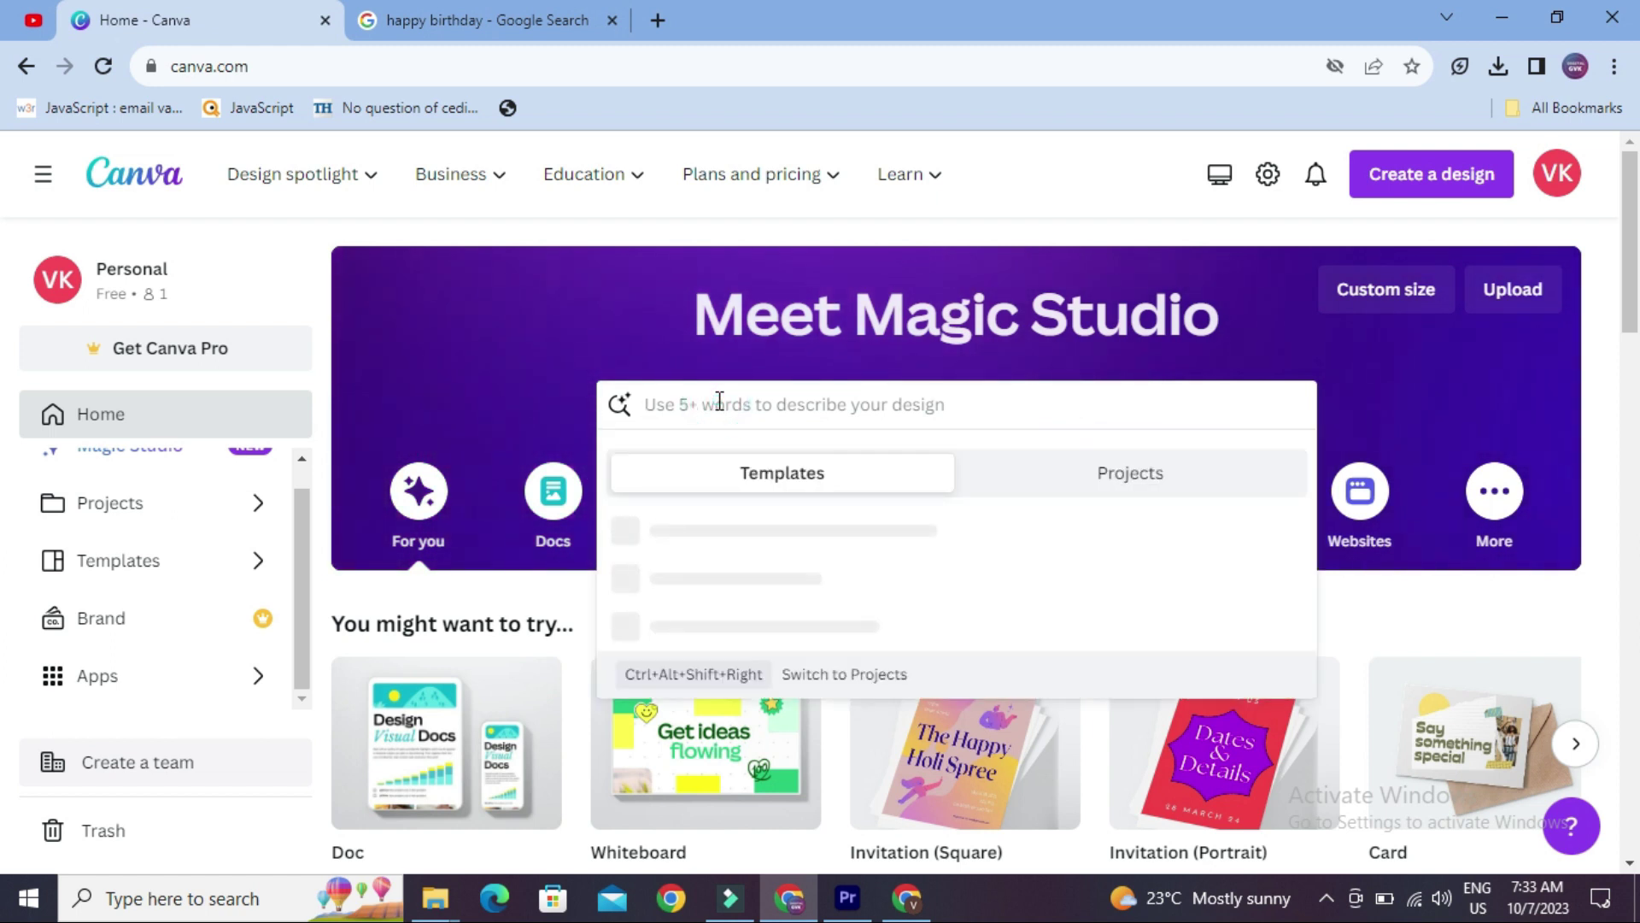
text(bir)
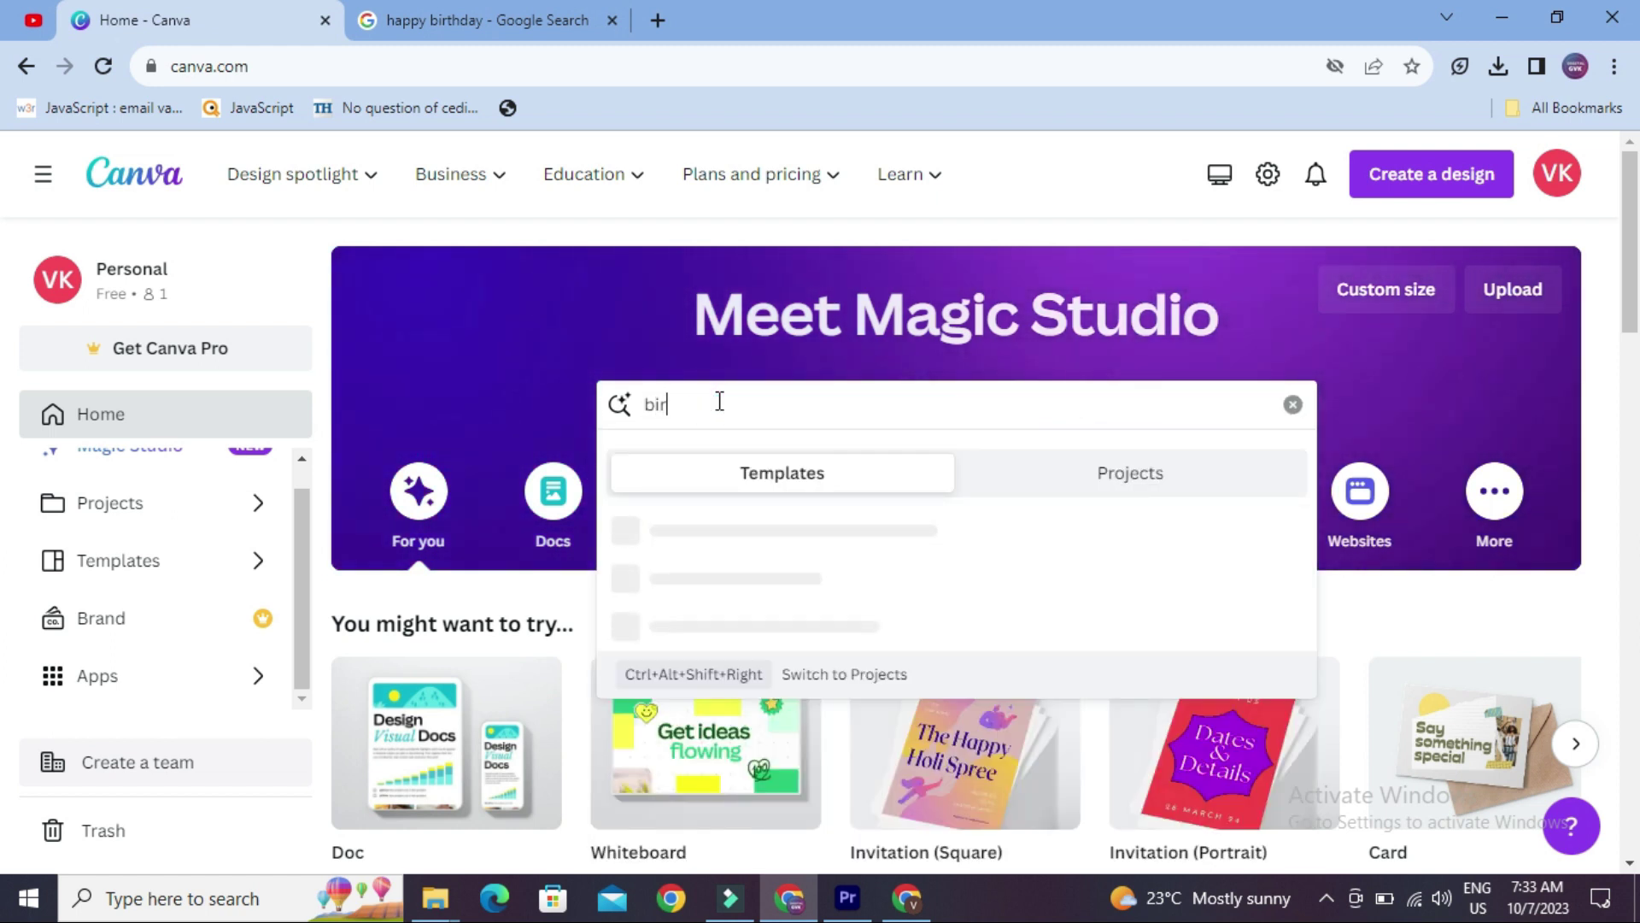
text(thaday wishes)
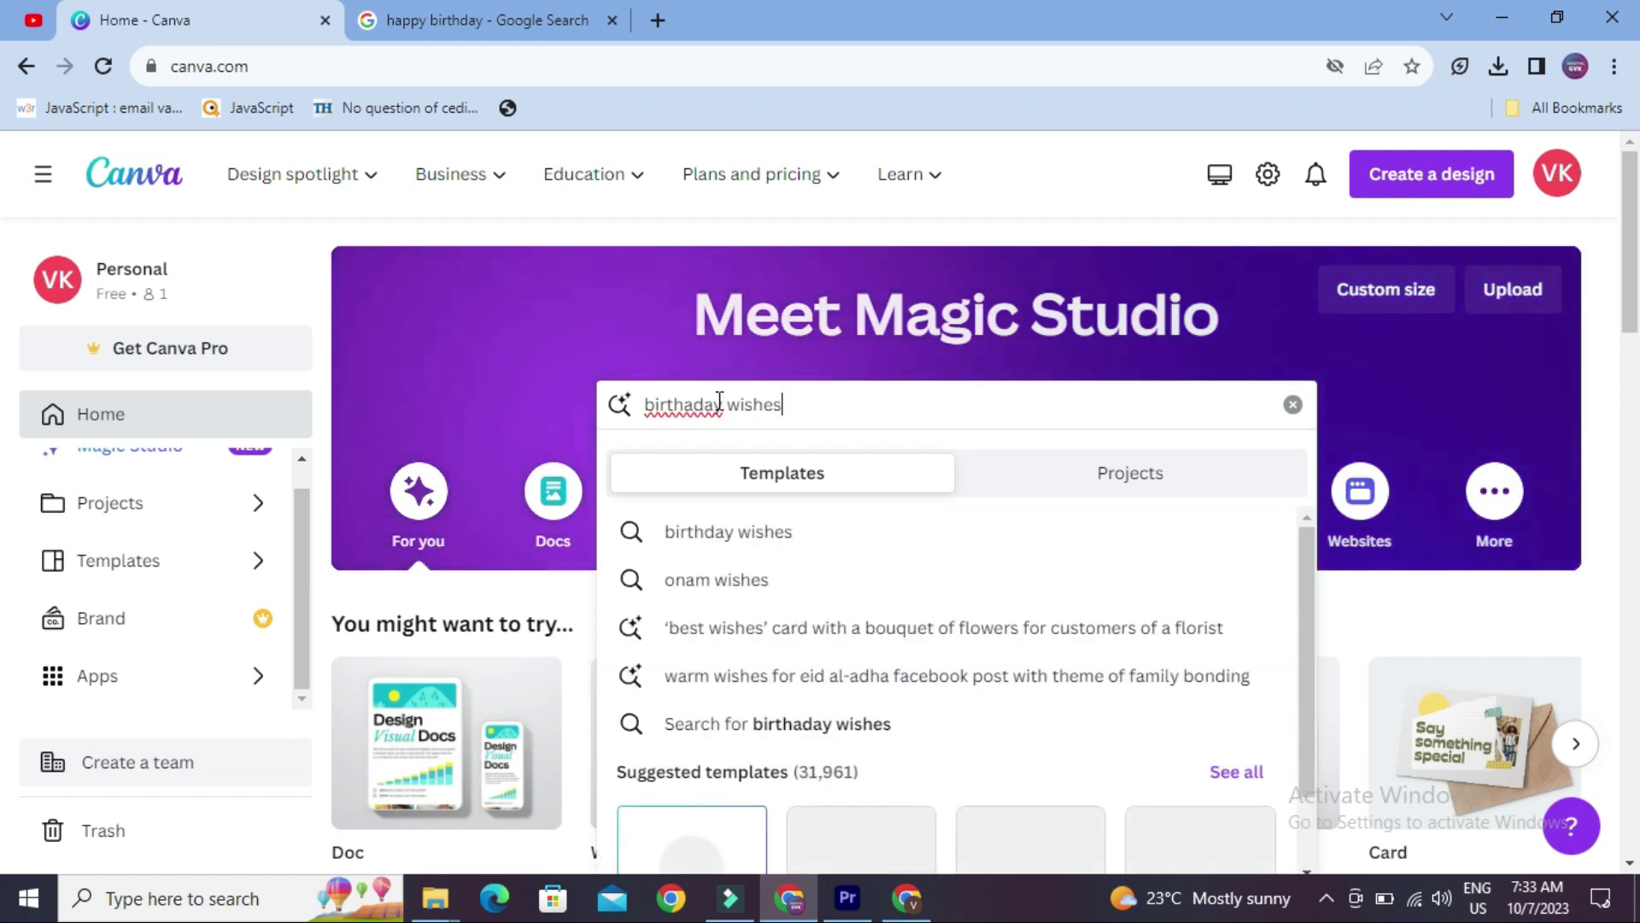
click(716, 529)
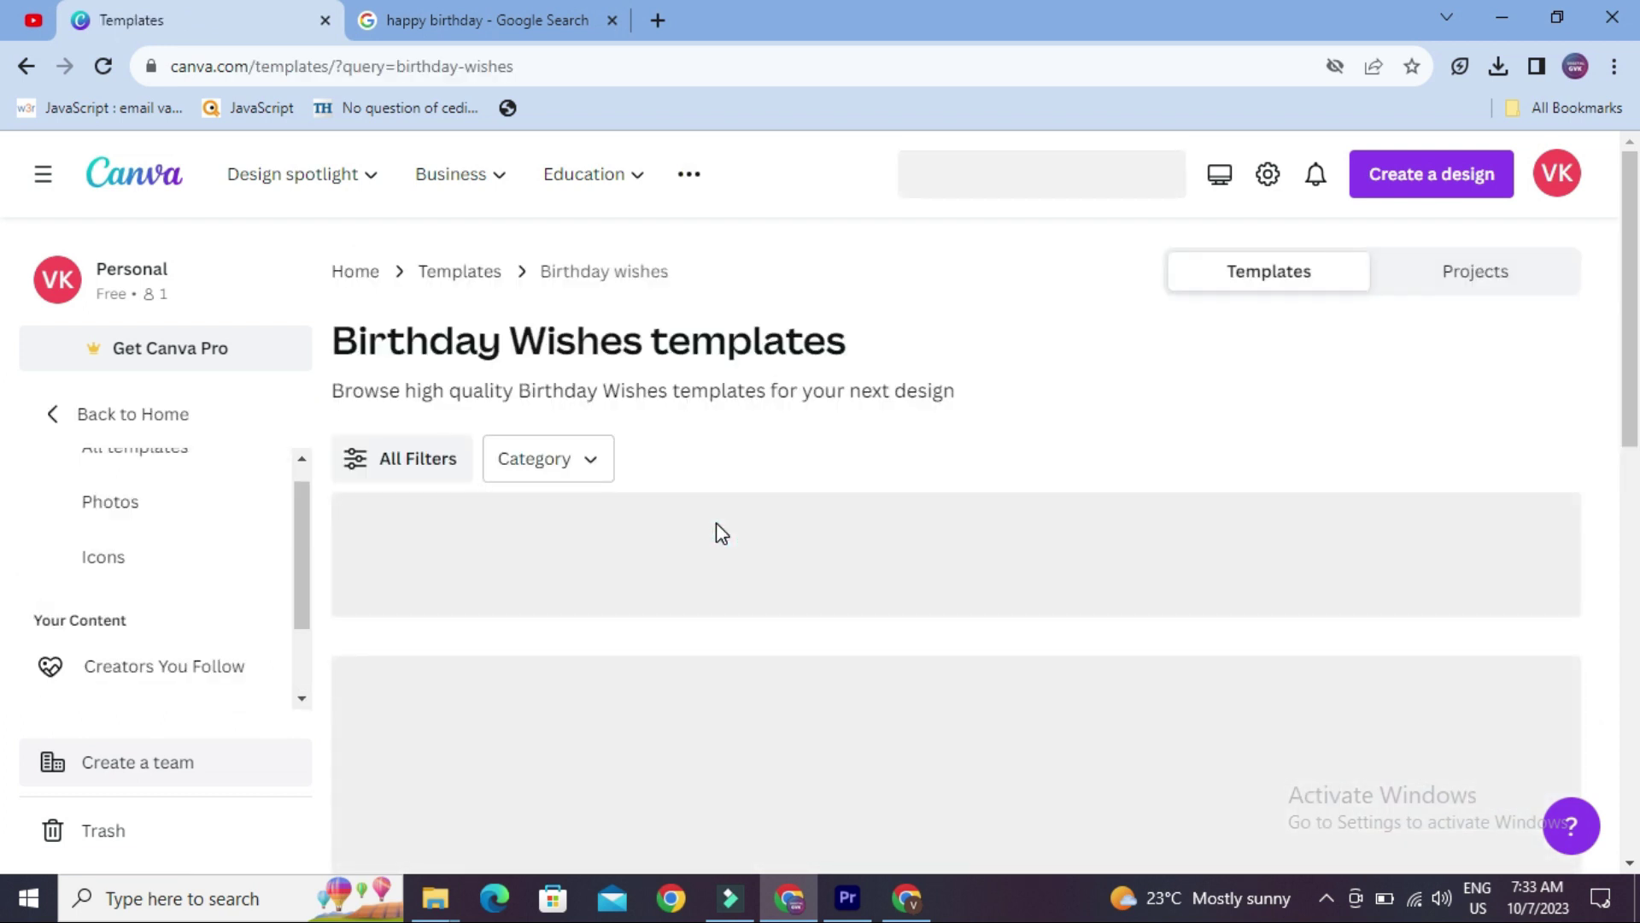
scroll(716, 531, down, 2)
scroll(716, 531, down, 2)
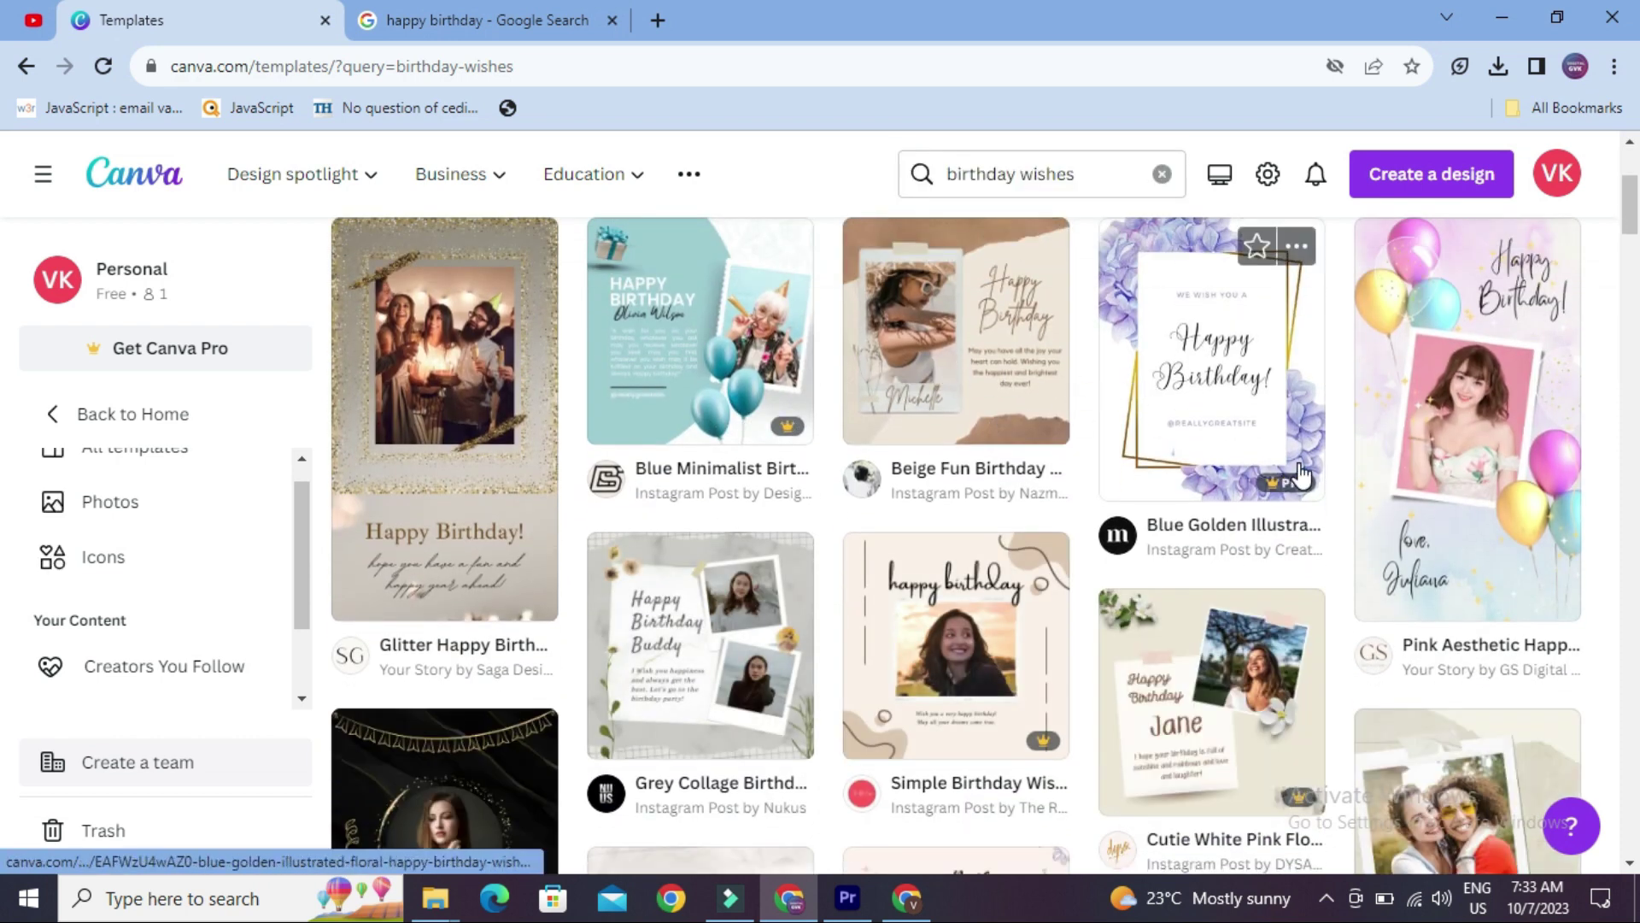
scroll(1302, 475, down, 2)
scroll(1301, 475, down, 1)
scroll(1301, 475, down, 2)
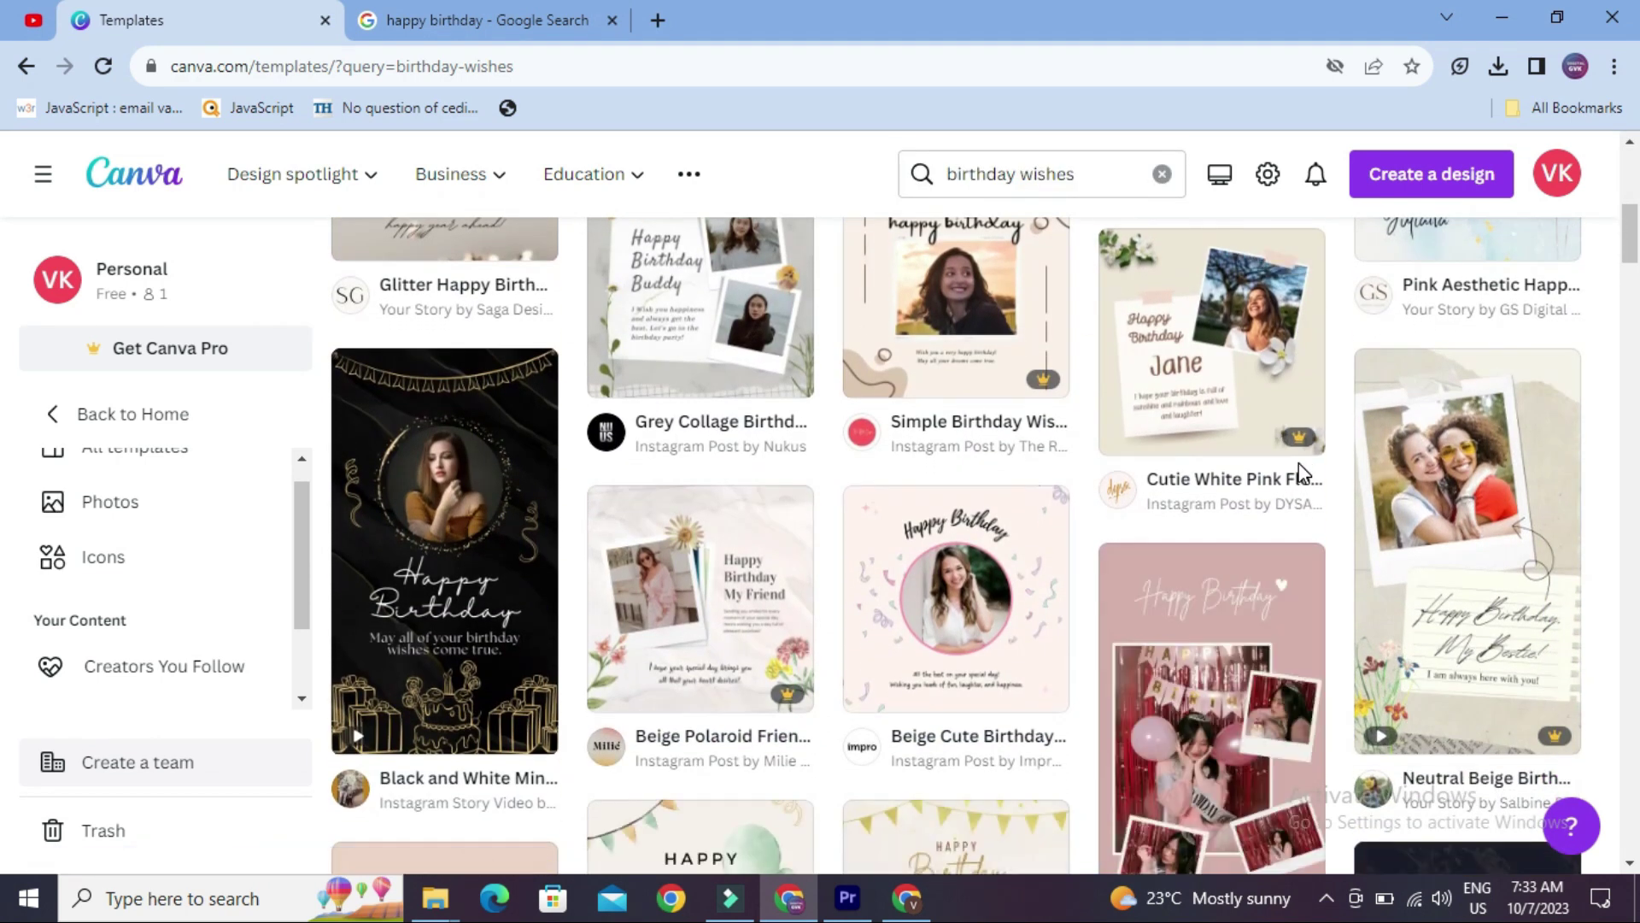
scroll(1301, 475, down, 1)
scroll(1301, 475, down, 4)
scroll(1301, 475, up, 4)
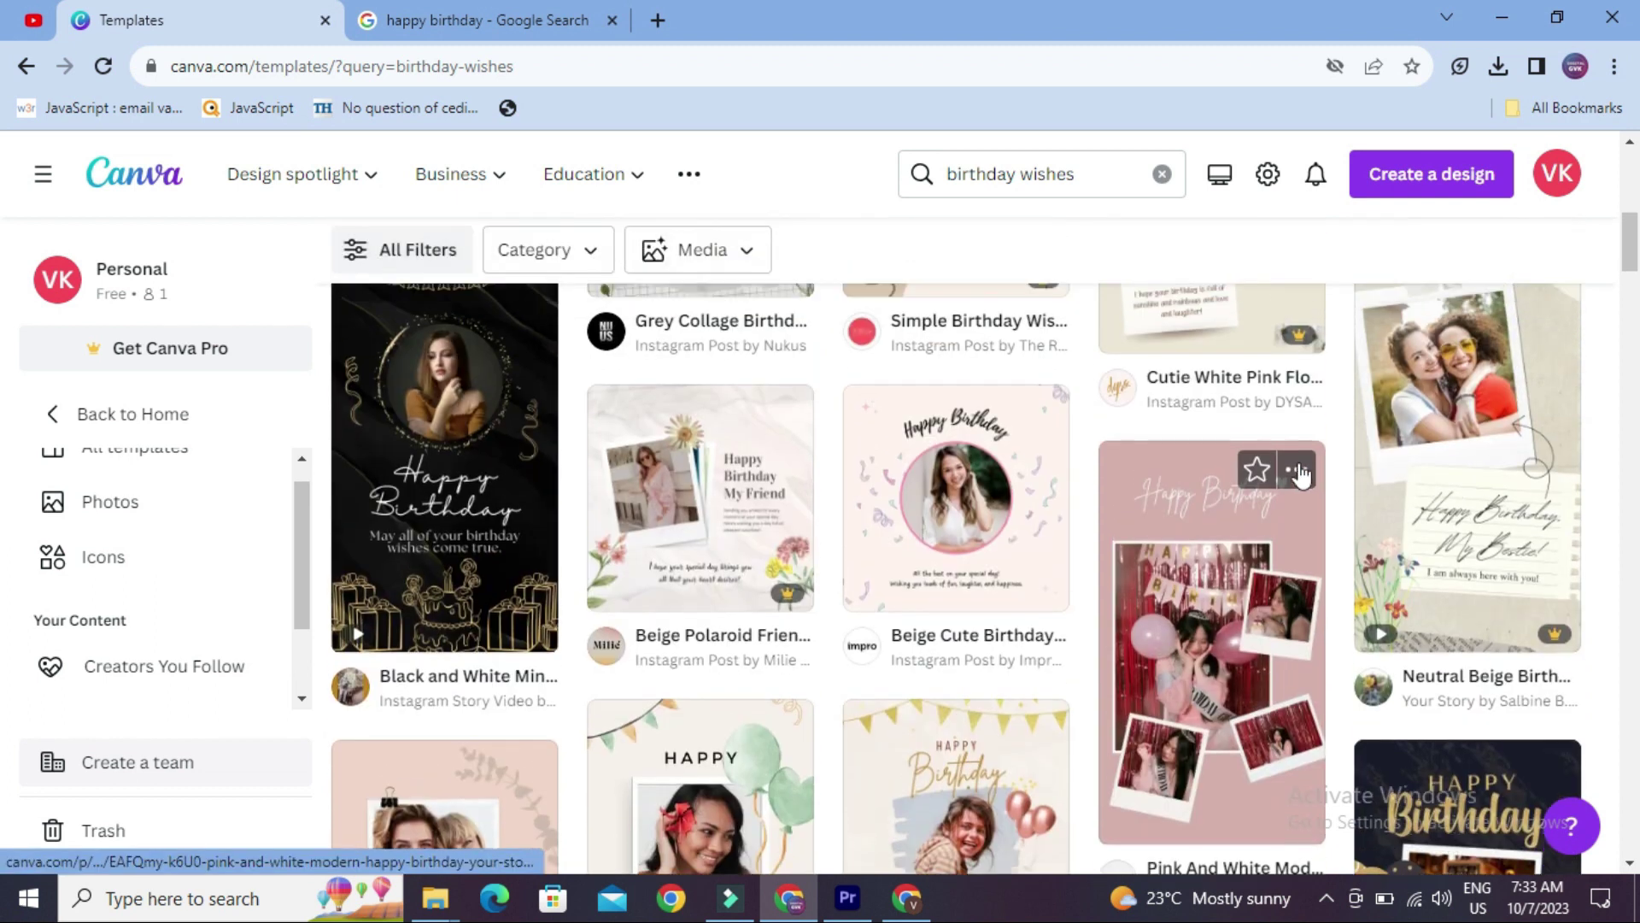
scroll(1301, 475, up, 1)
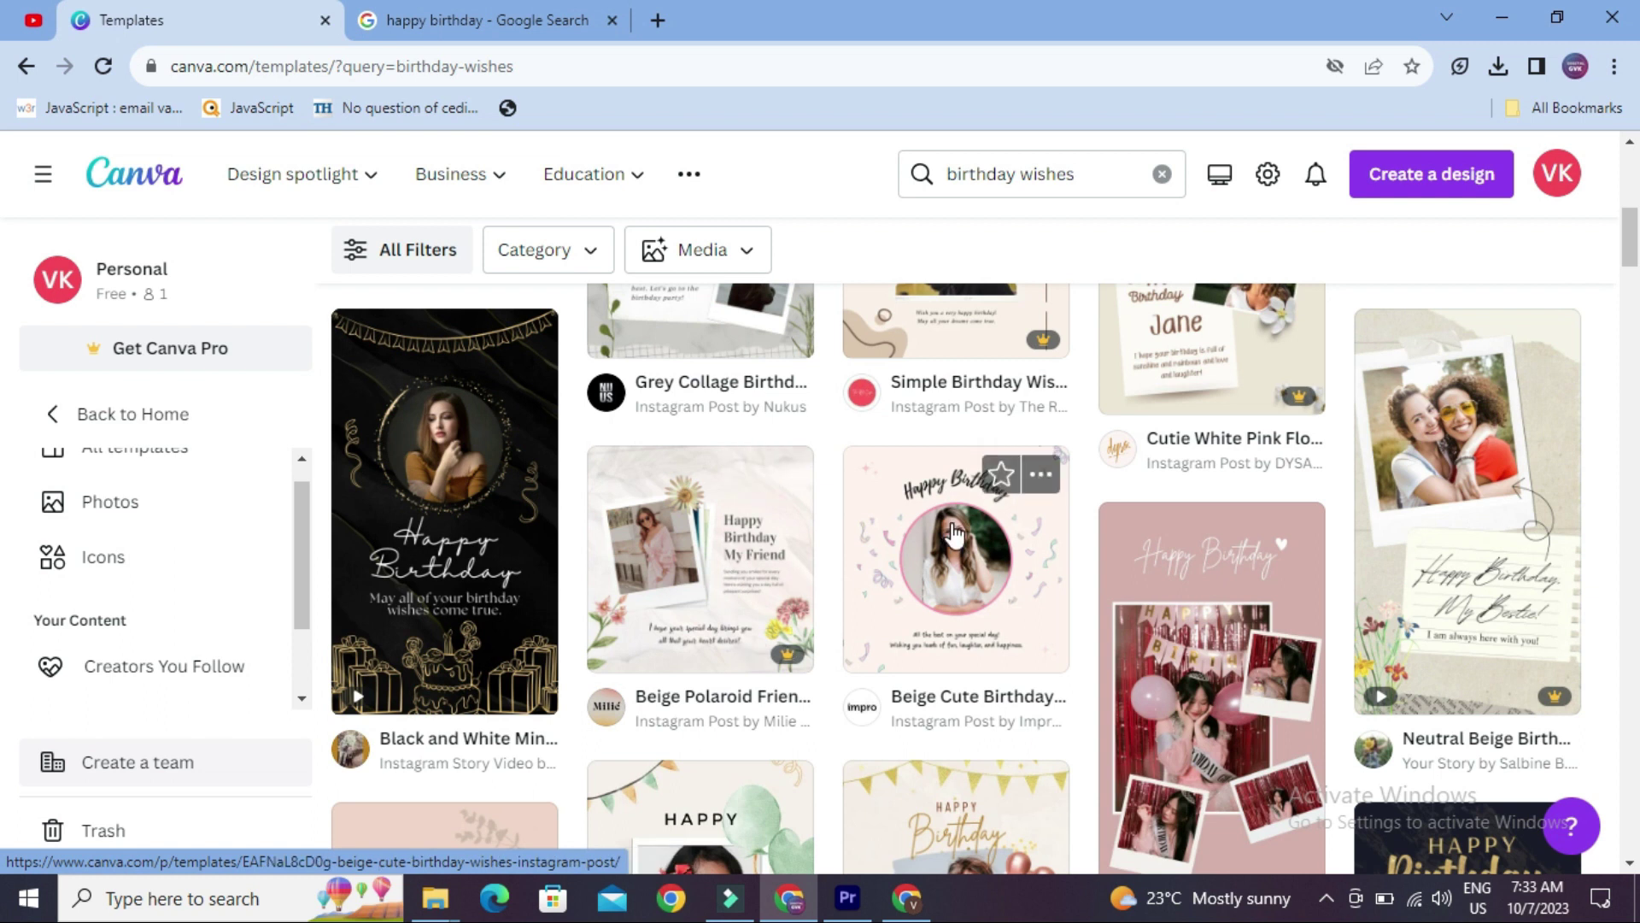
scroll(982, 504, down, 3)
scroll(955, 534, down, 1)
scroll(957, 534, down, 1)
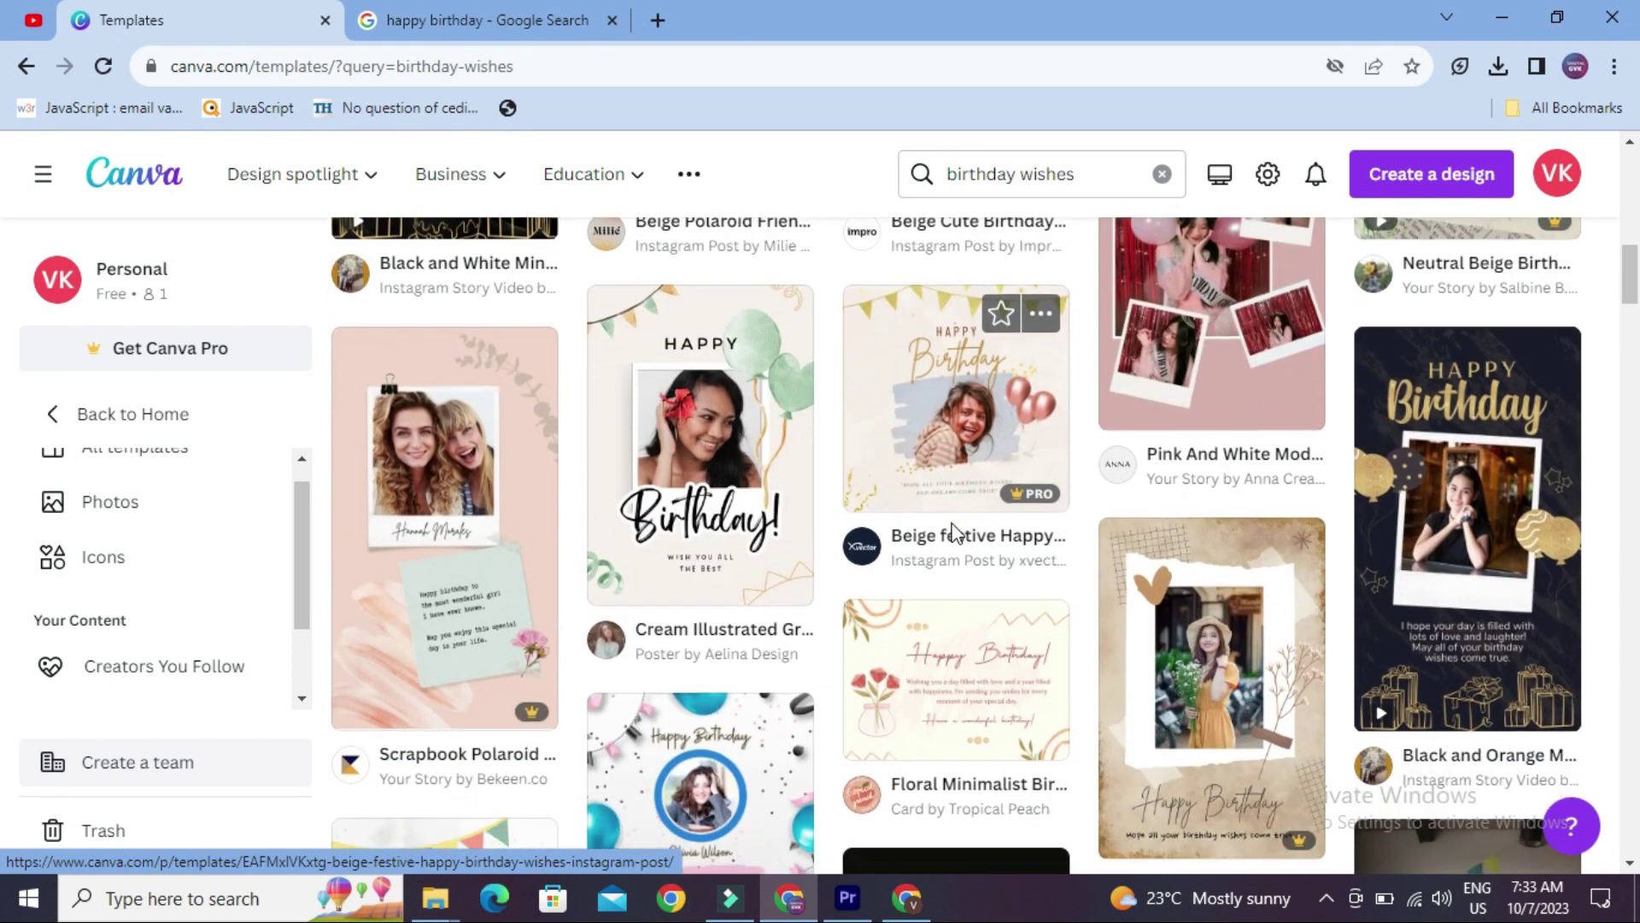
scroll(957, 534, down, 2)
scroll(957, 534, down, 3)
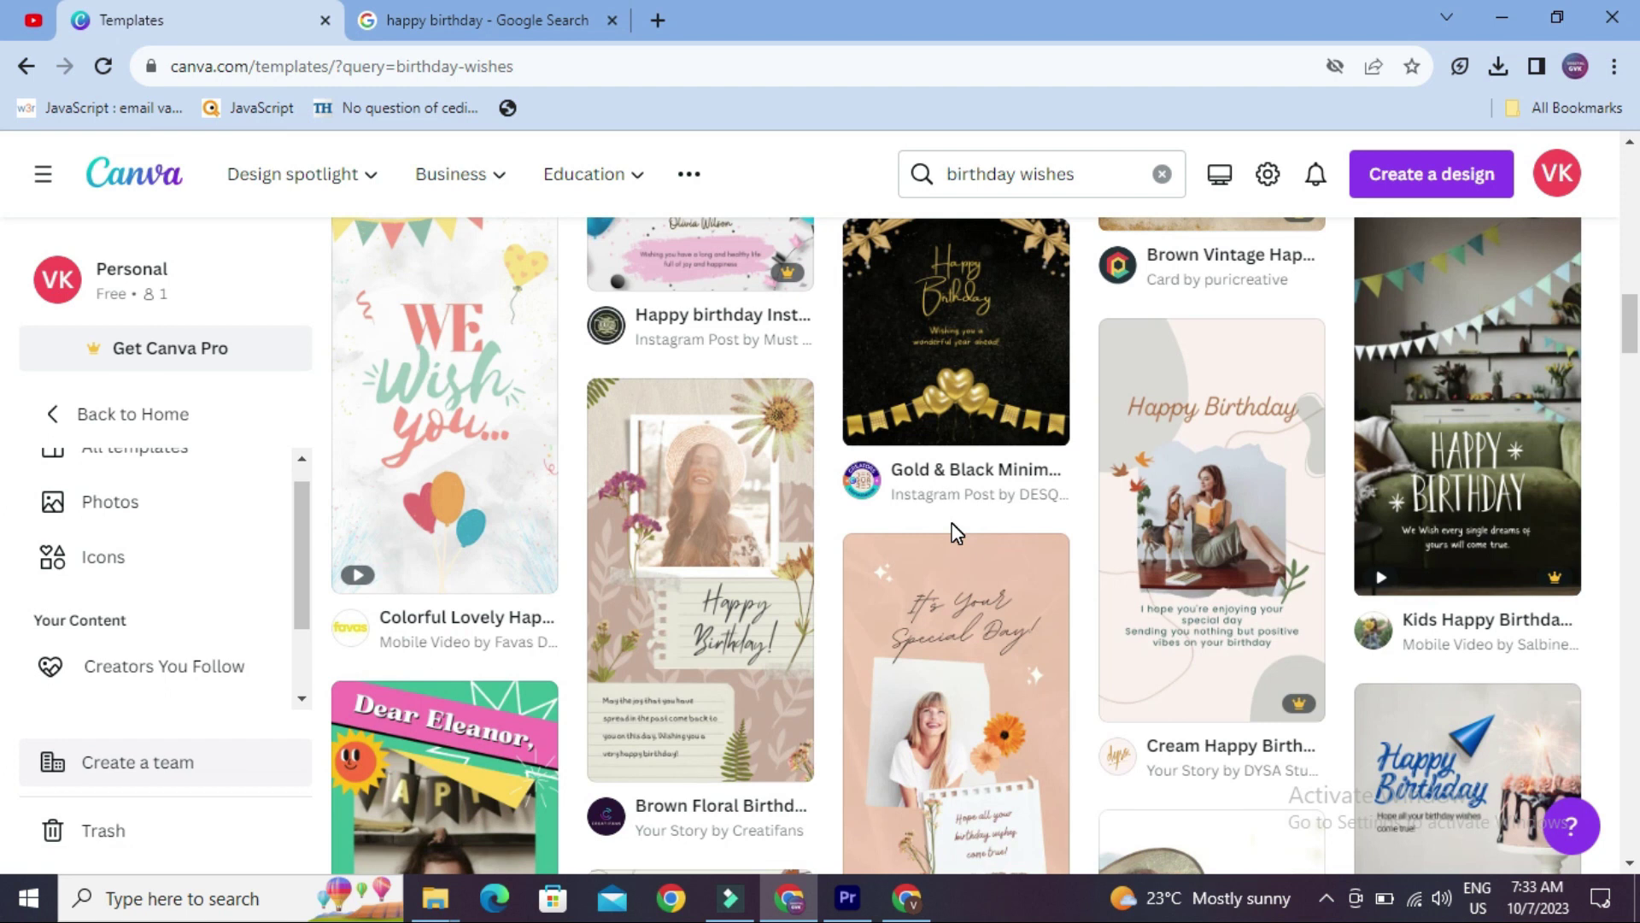
scroll(957, 533, up, 1)
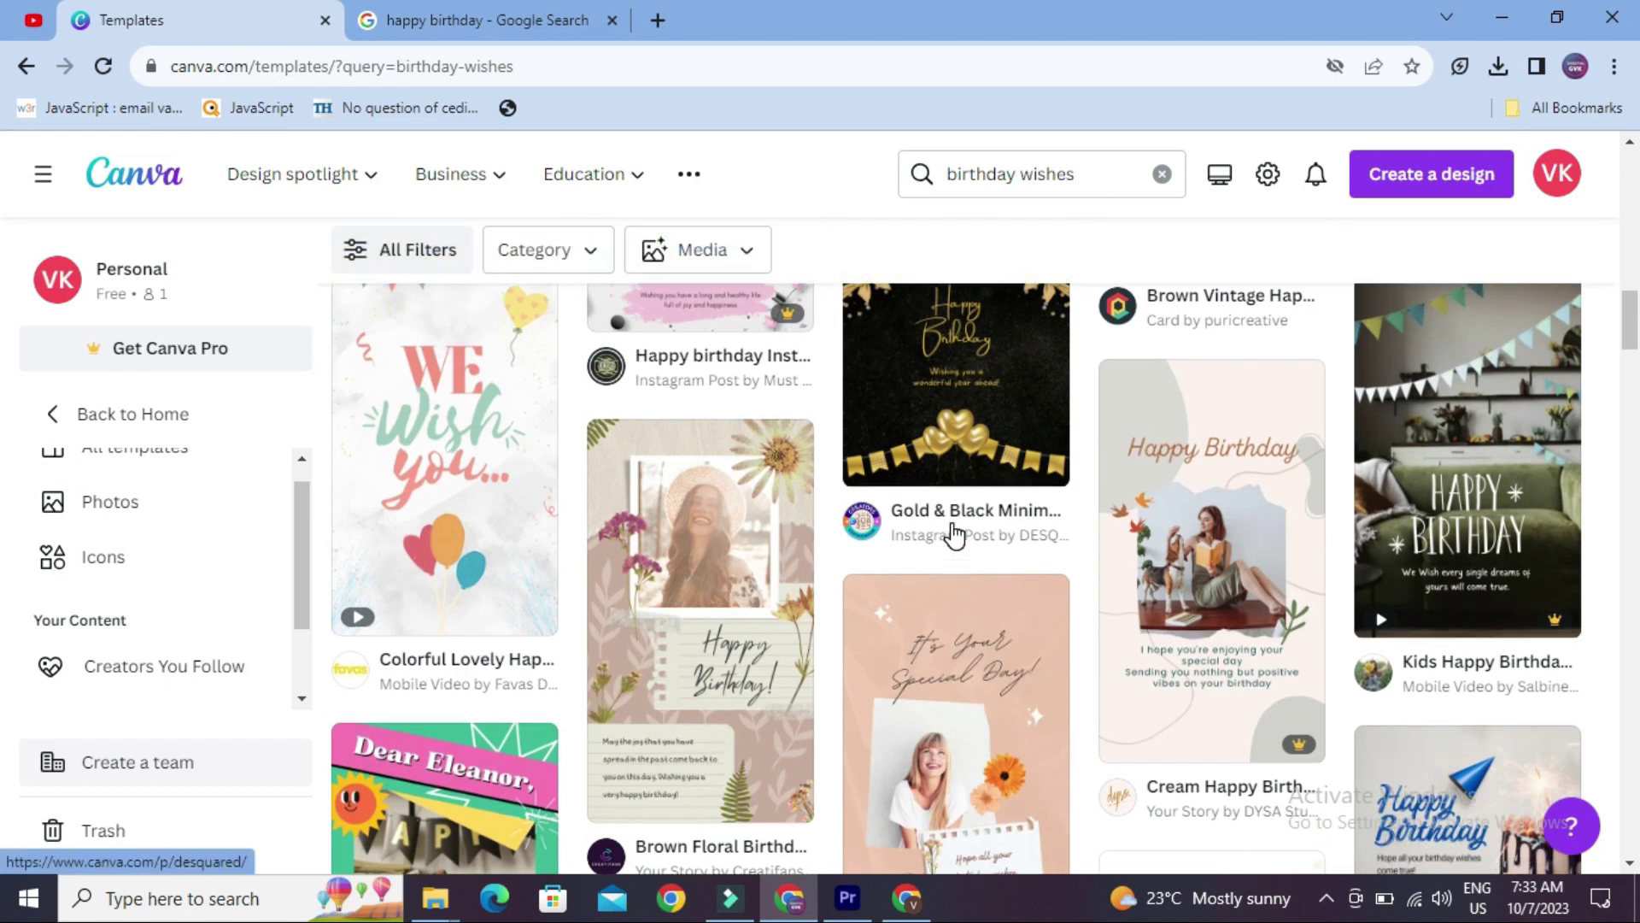
scroll(957, 534, down, 4)
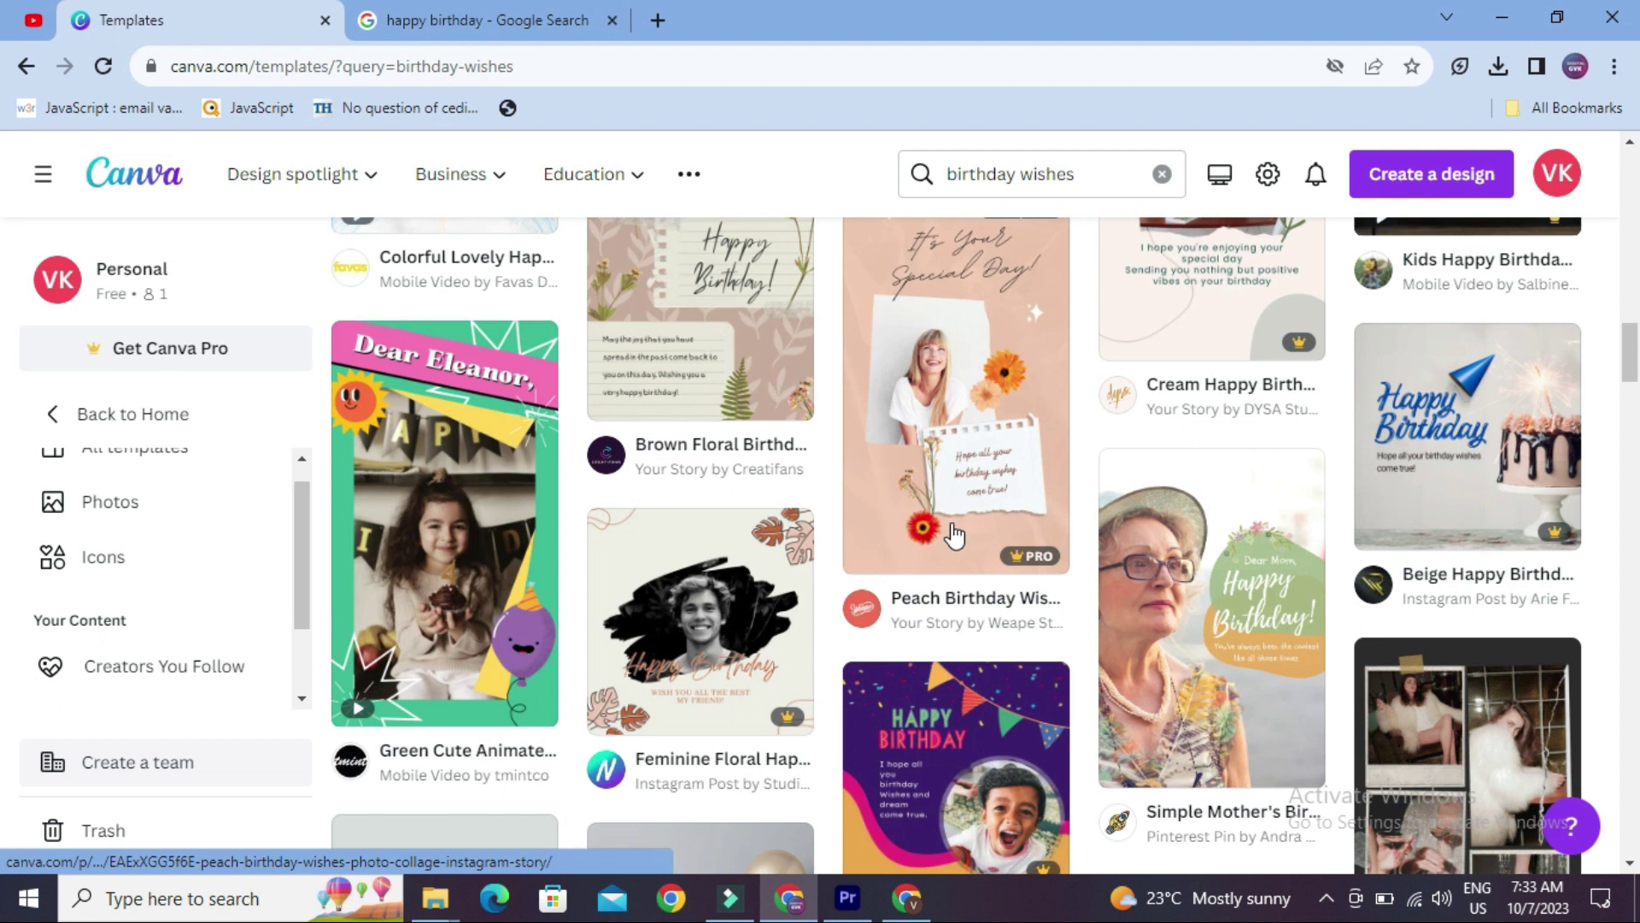
mouse_move(445, 523)
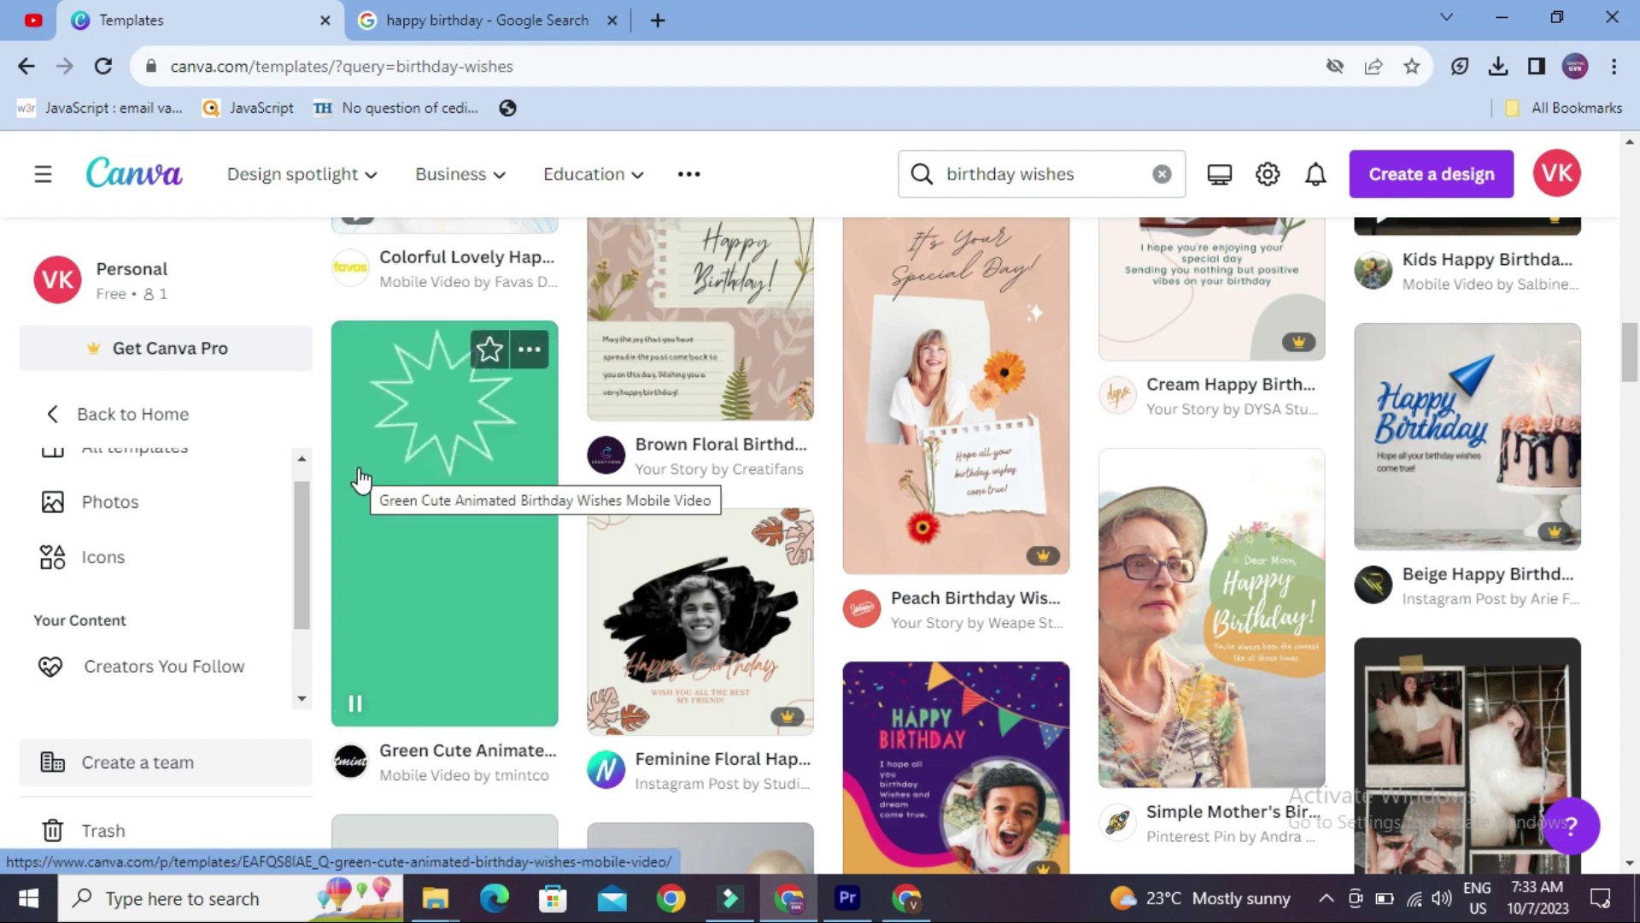
scroll(731, 529, up, 5)
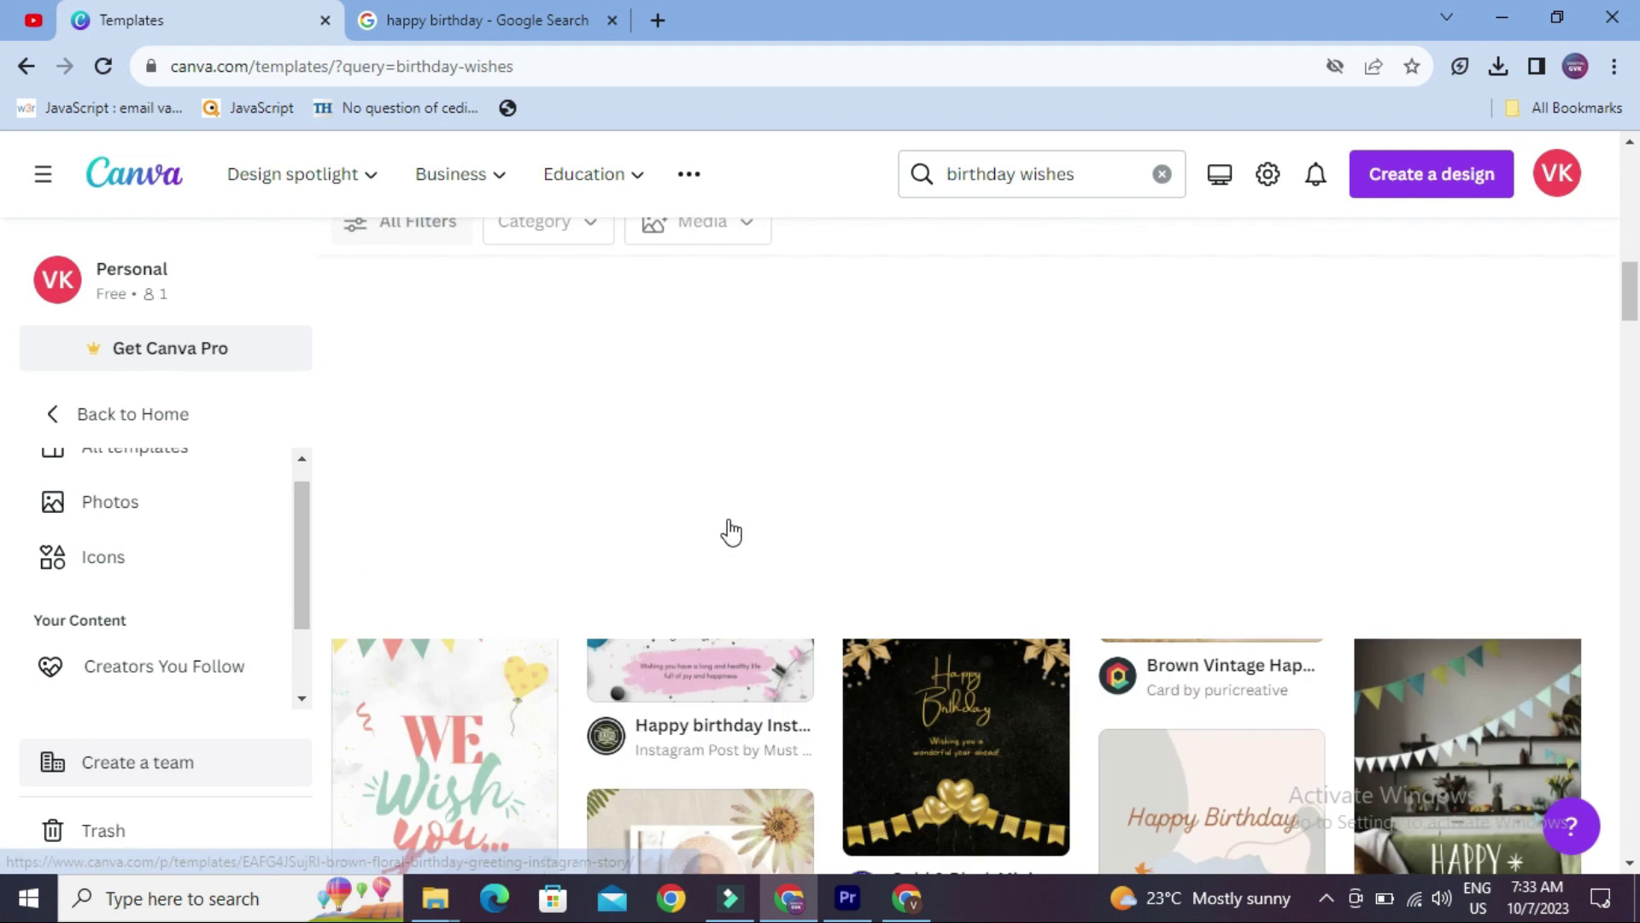
scroll(726, 538, up, 1)
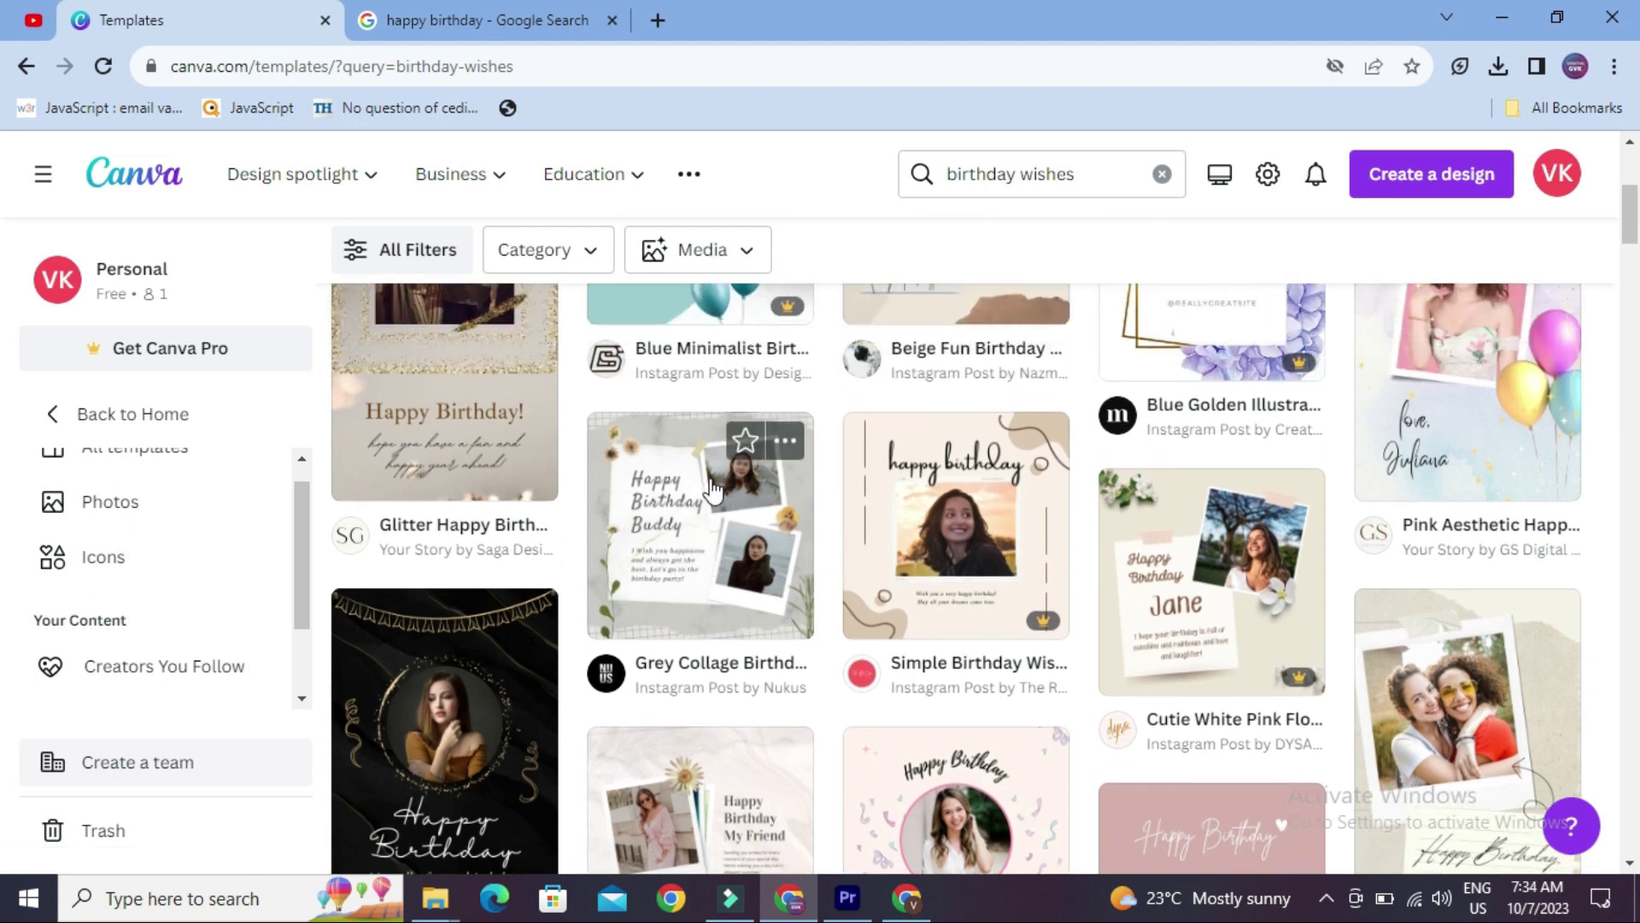
right_click(688, 520)
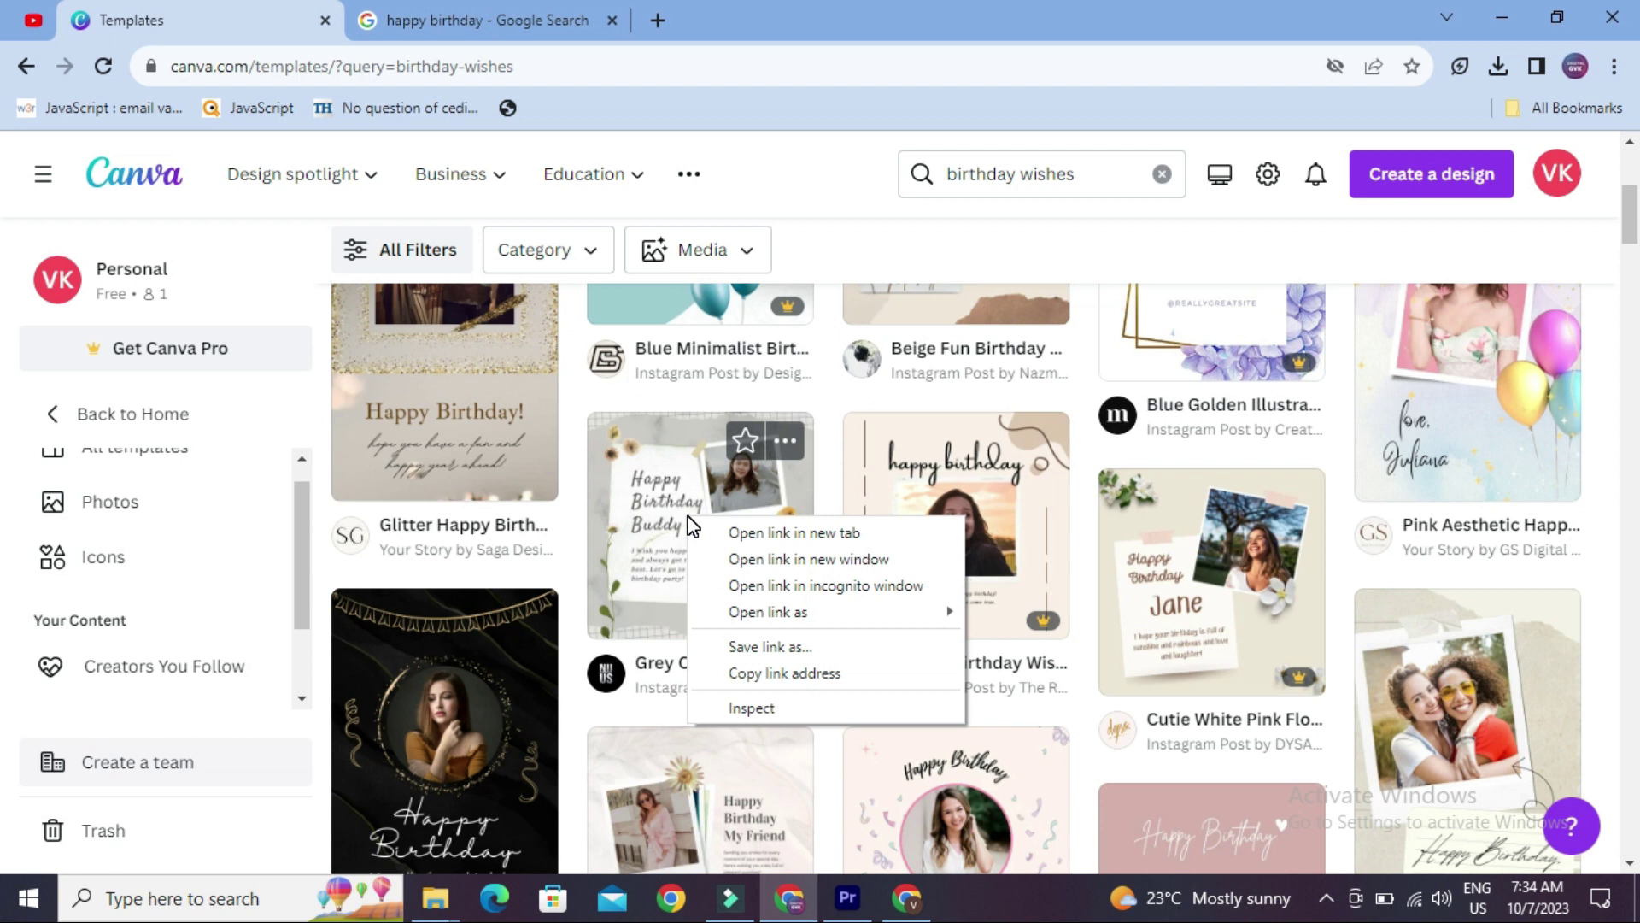
click(654, 500)
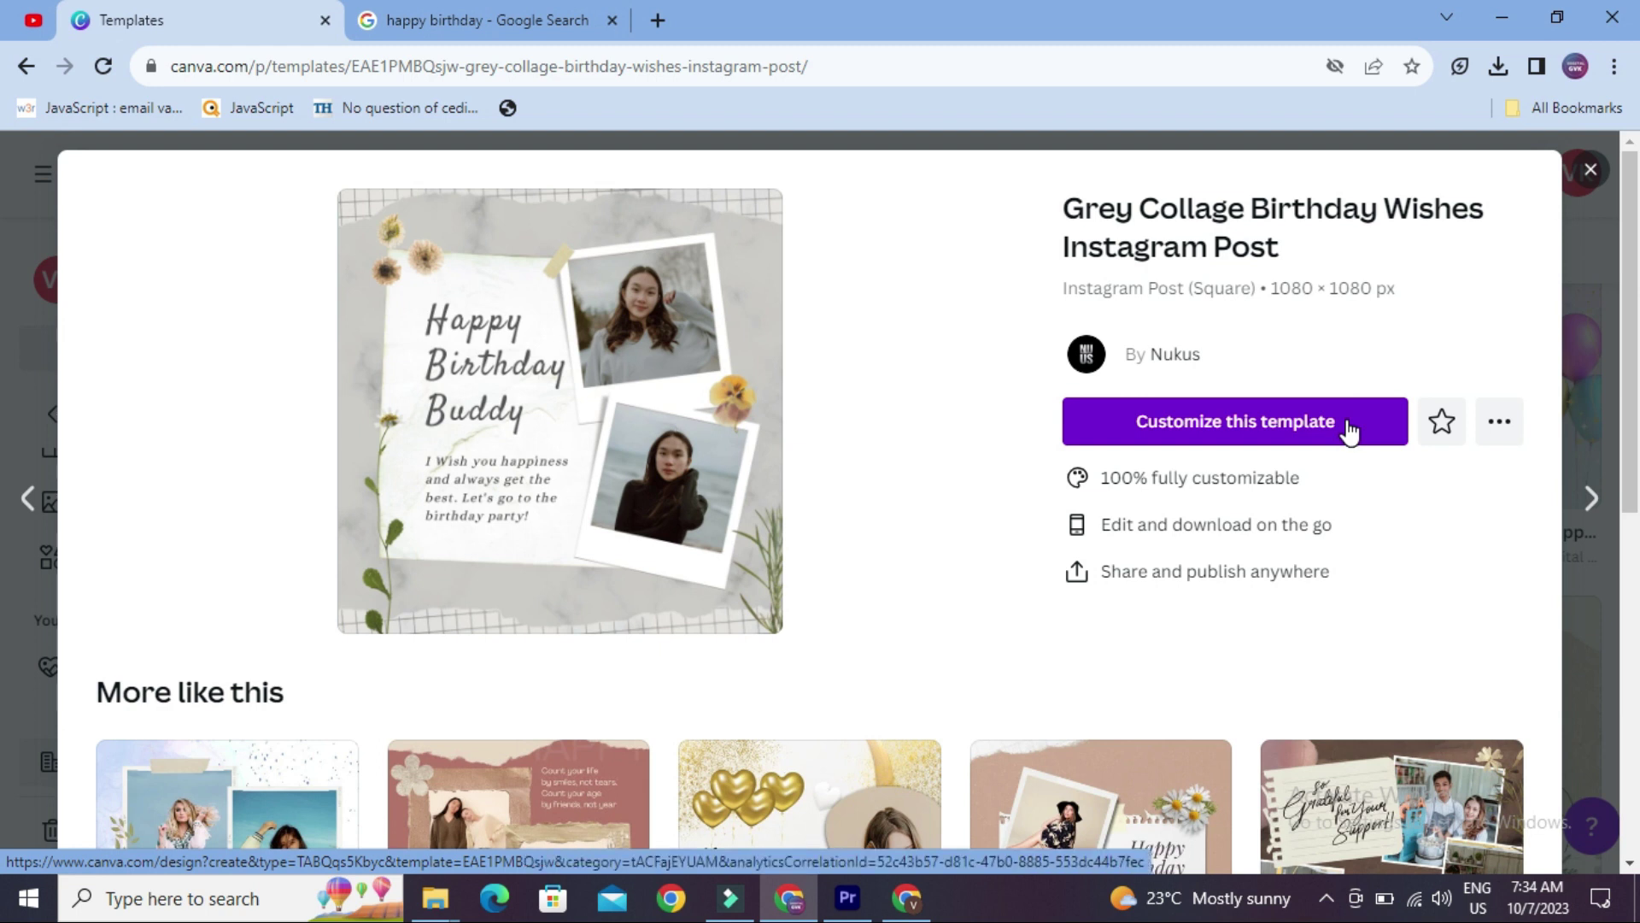
click(1348, 427)
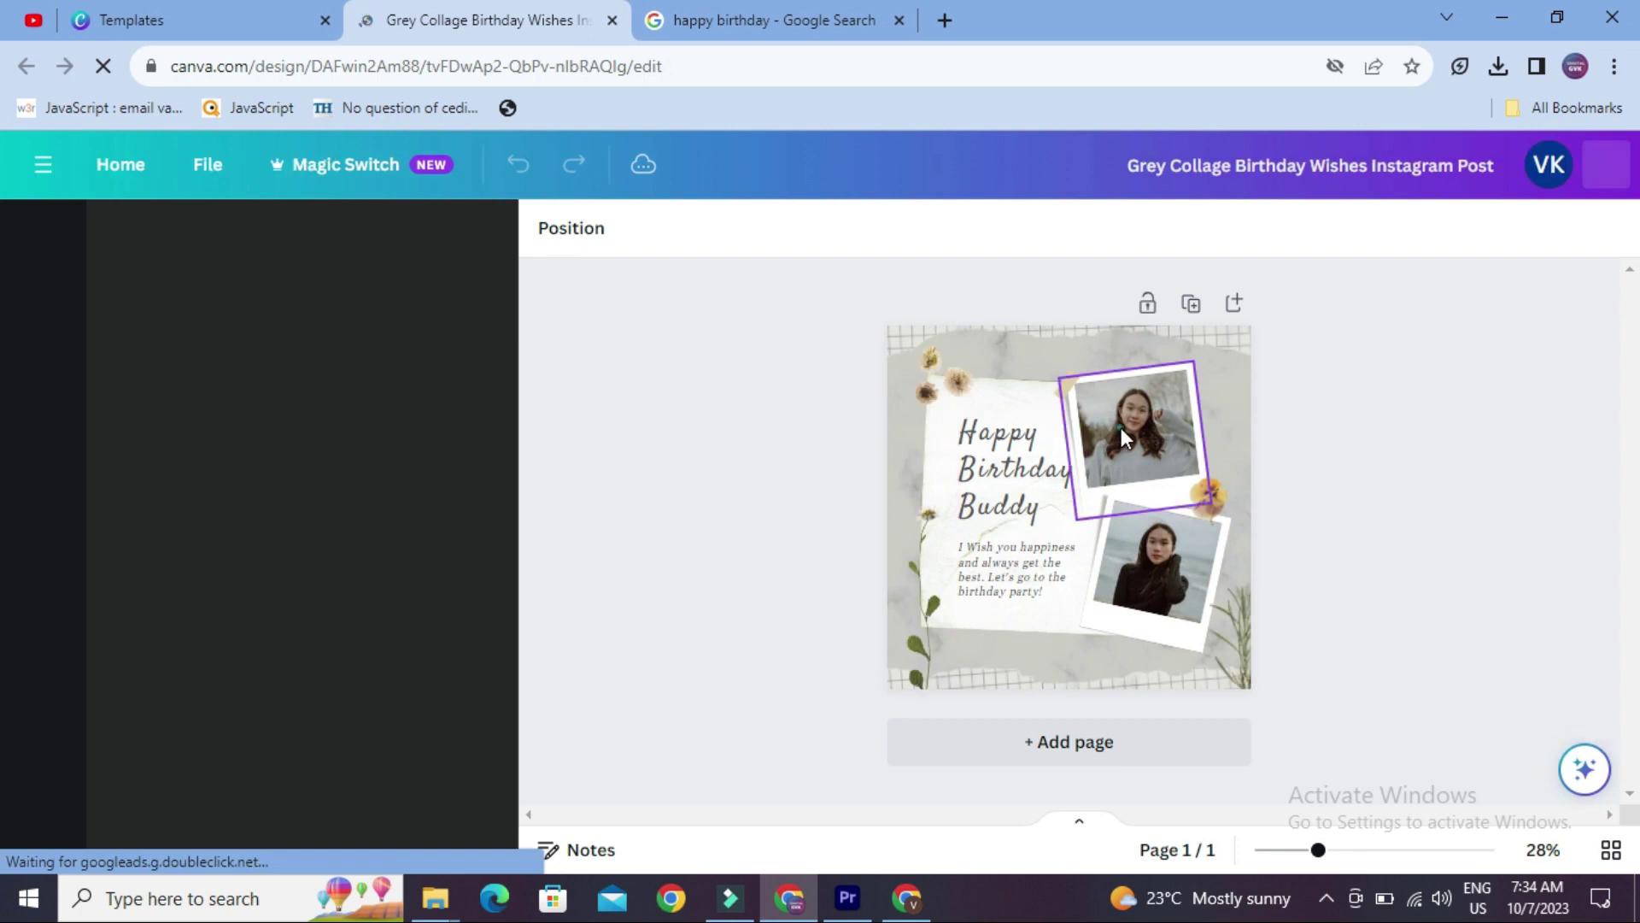
click(1169, 560)
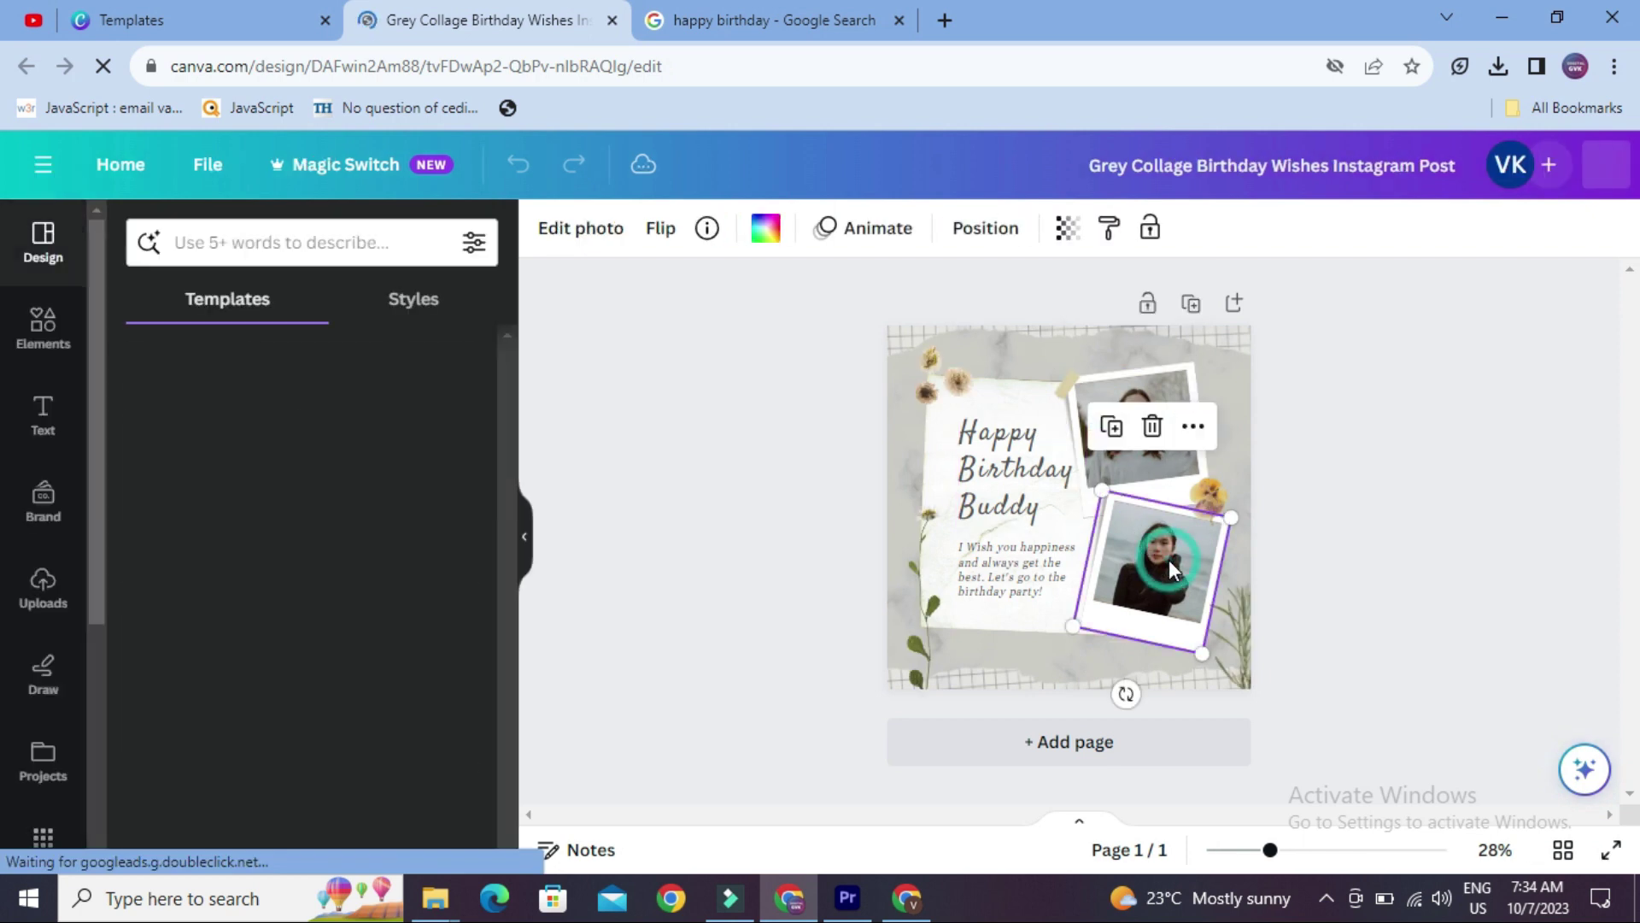
click(1349, 531)
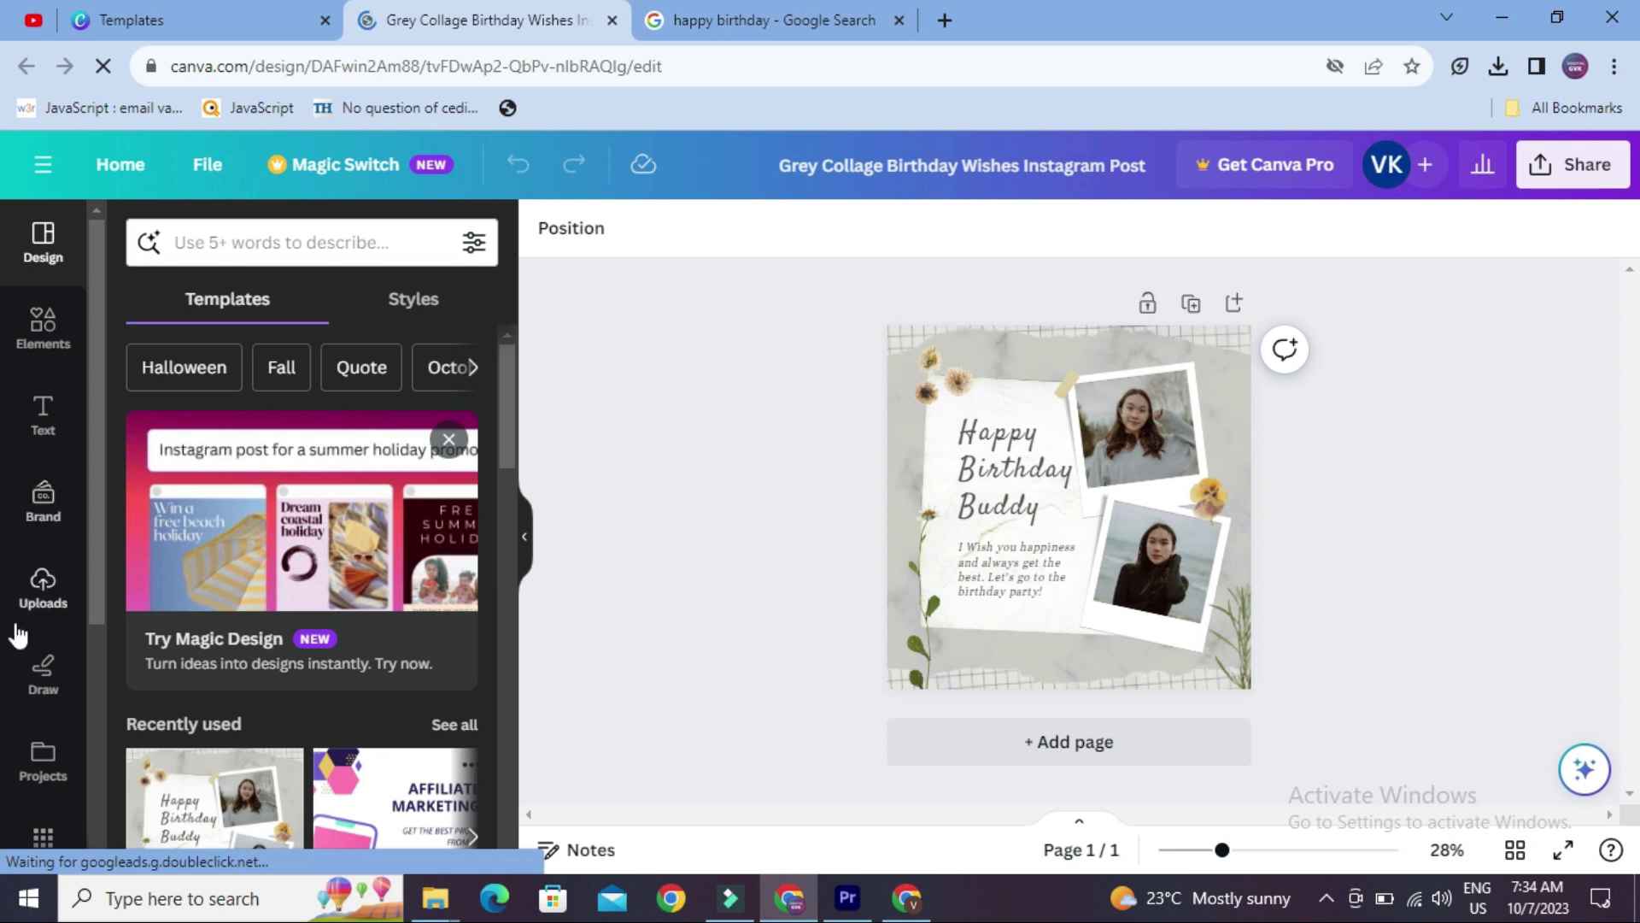
Step: Upload the three IMG-20181014 photos from the Downloads folder into Canva
click(40, 590)
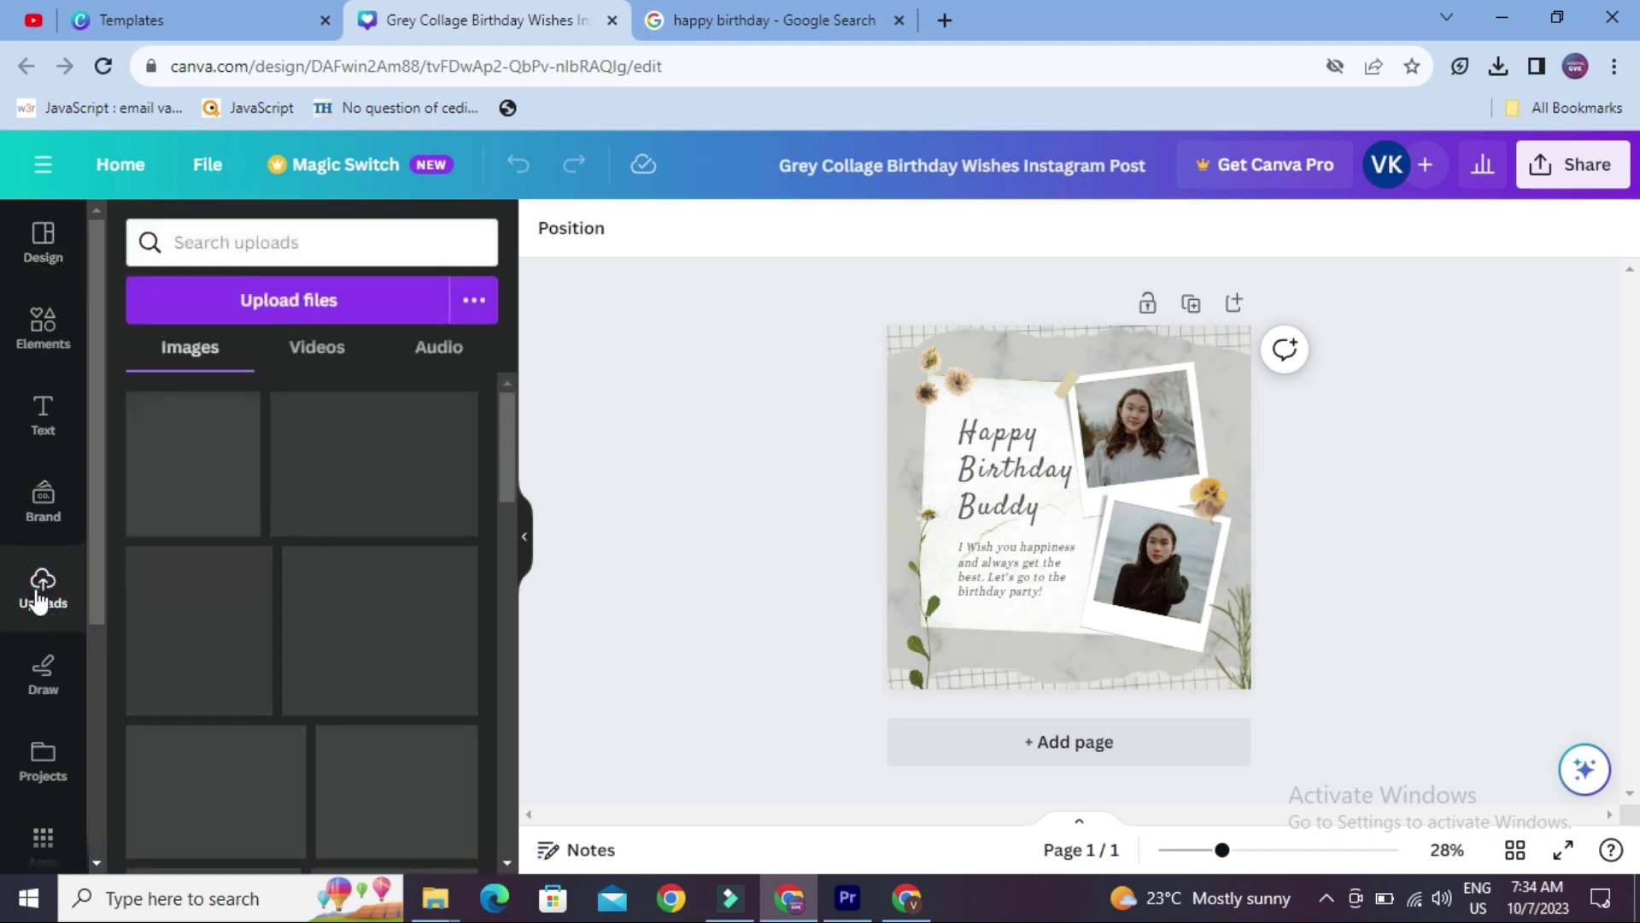
click(345, 293)
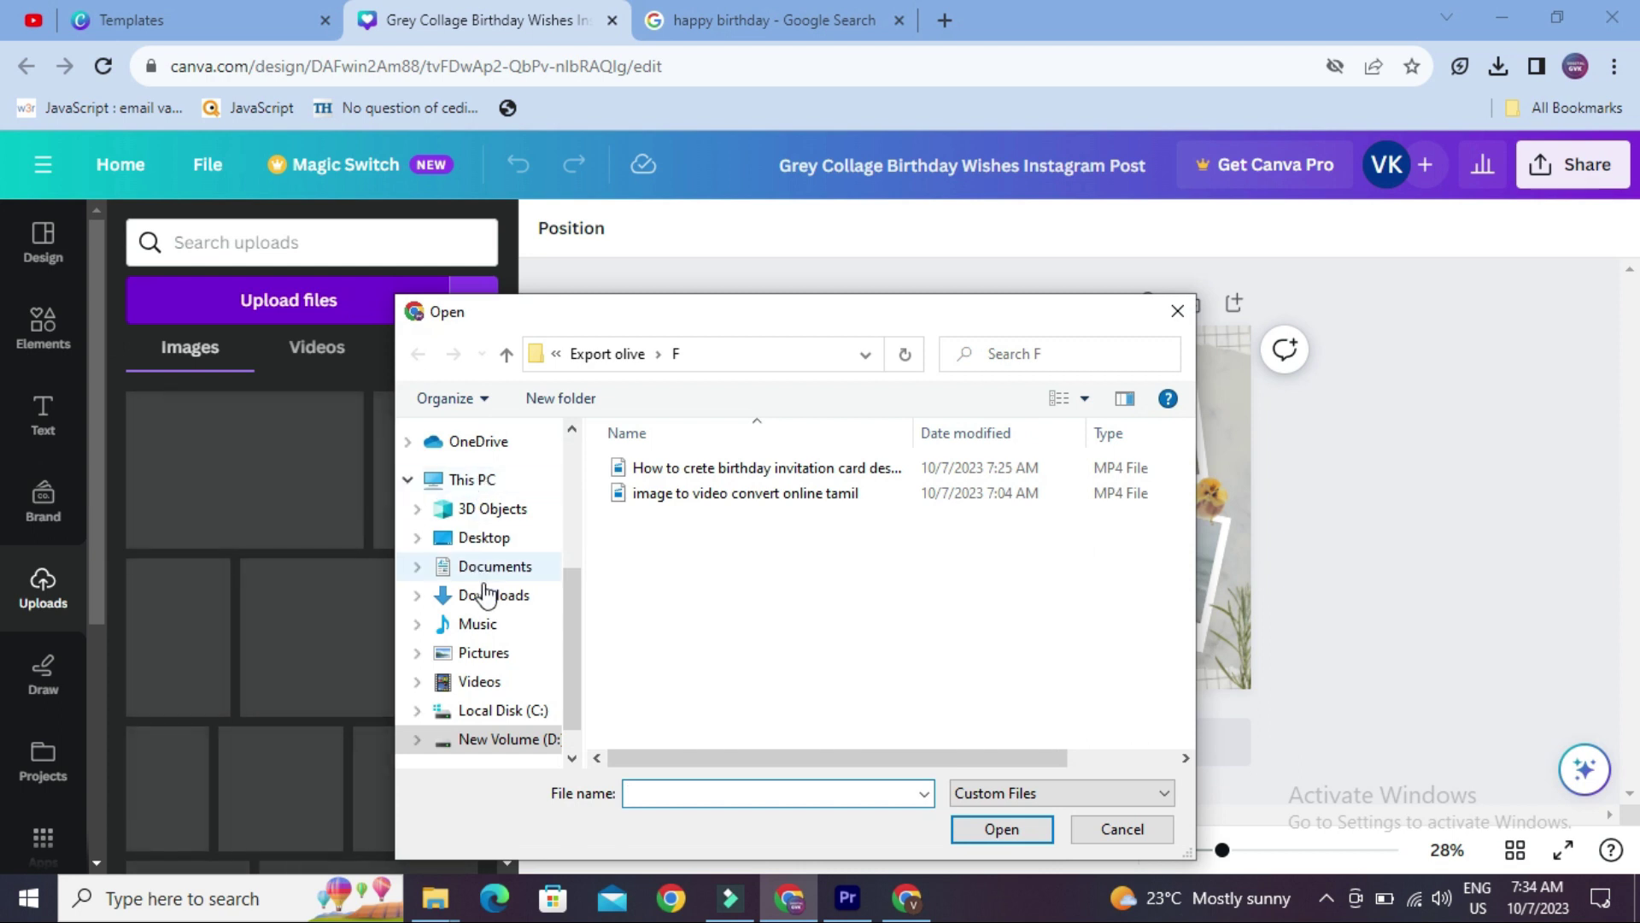
click(488, 595)
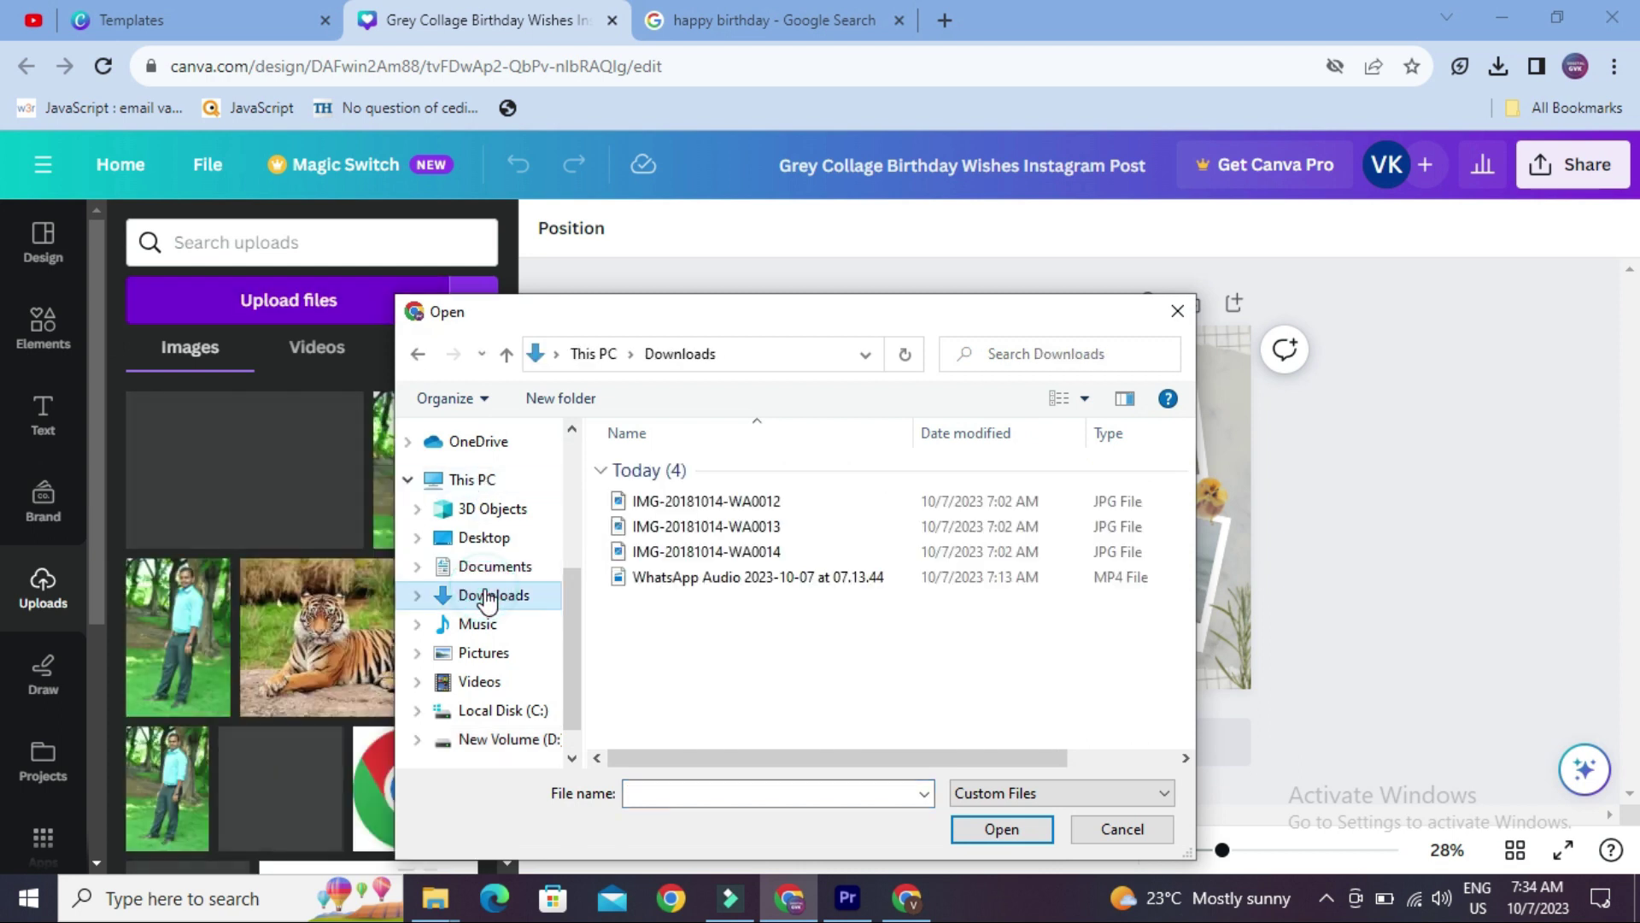
click(667, 505)
key(shift+Down)
key(shift+Down)
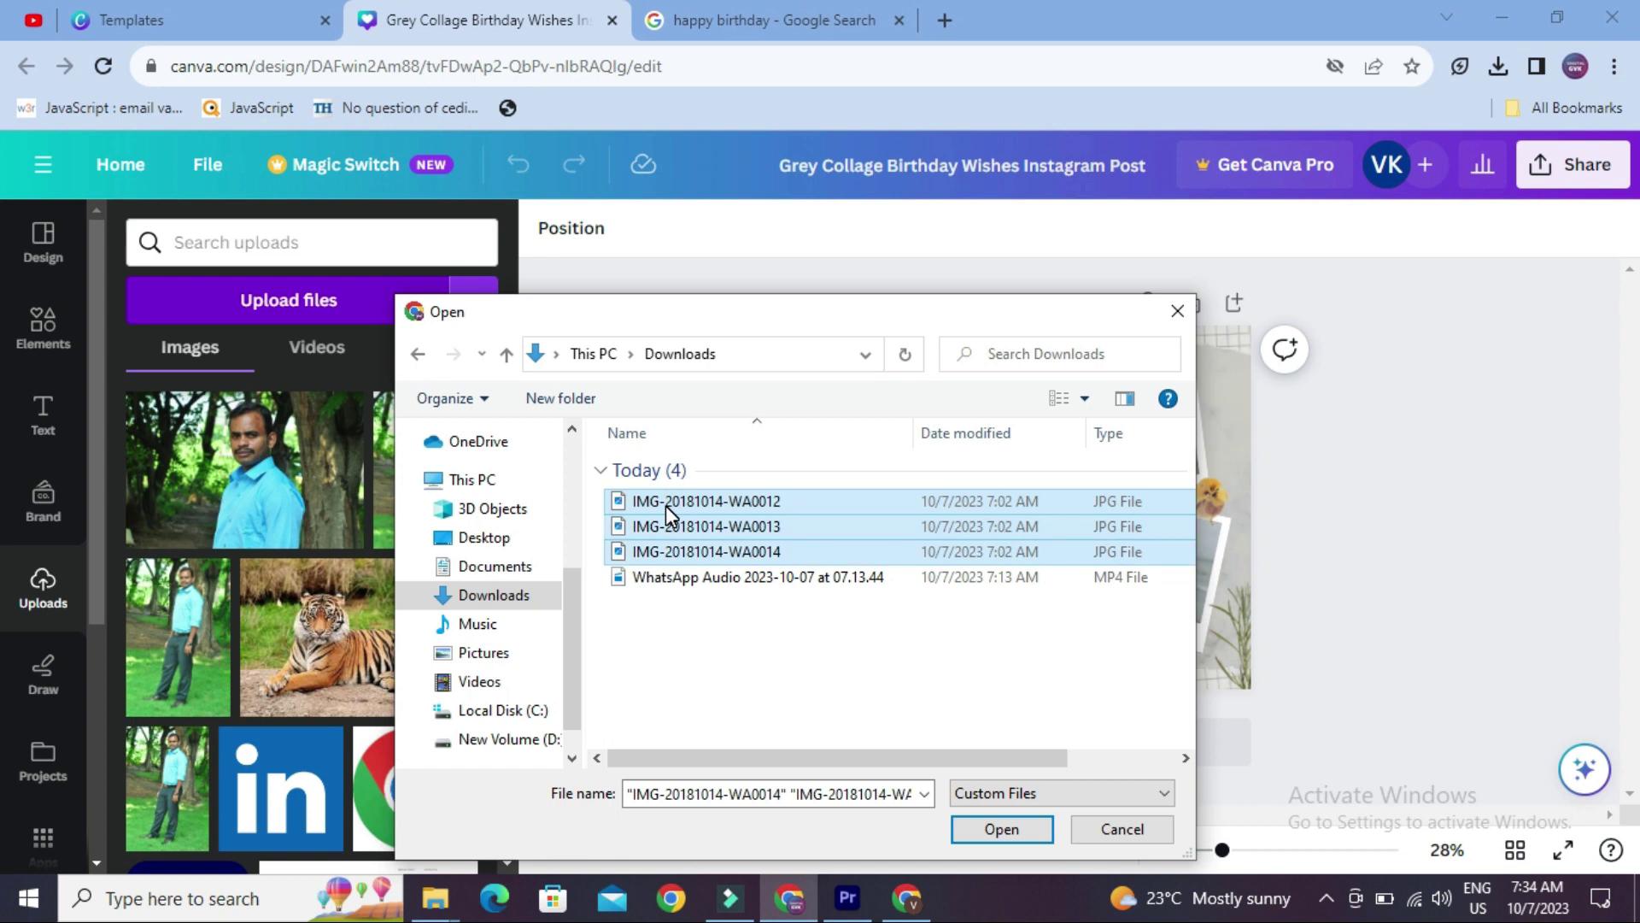
key(Return)
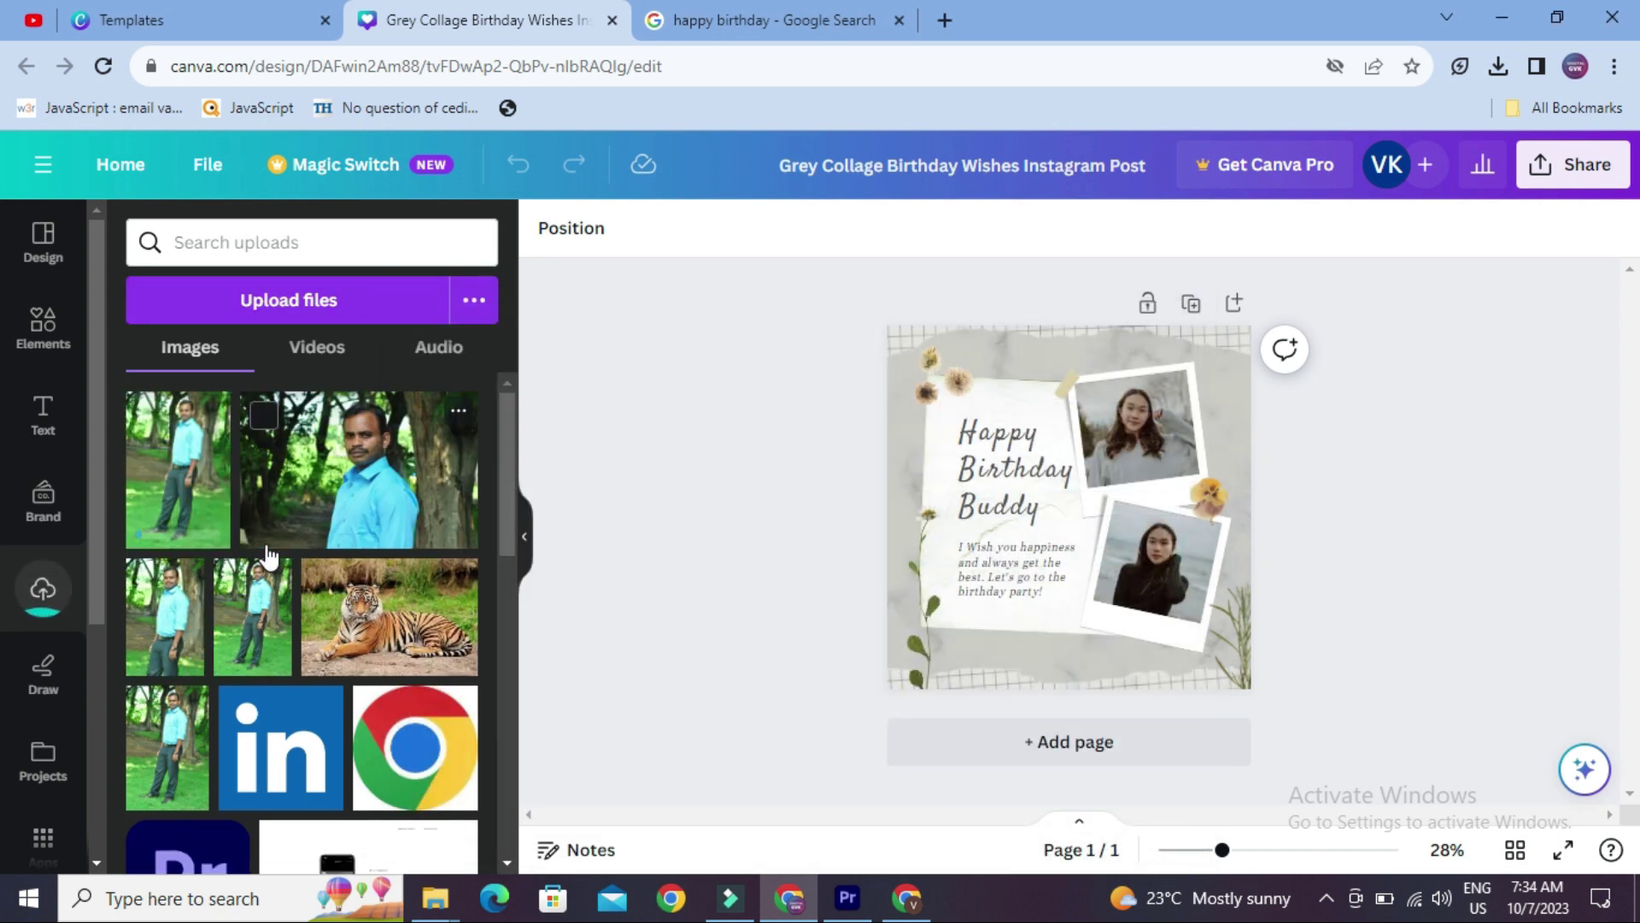
Step: Delete the women's photos from both polaroid frames, keeping the empty frames
click(1152, 443)
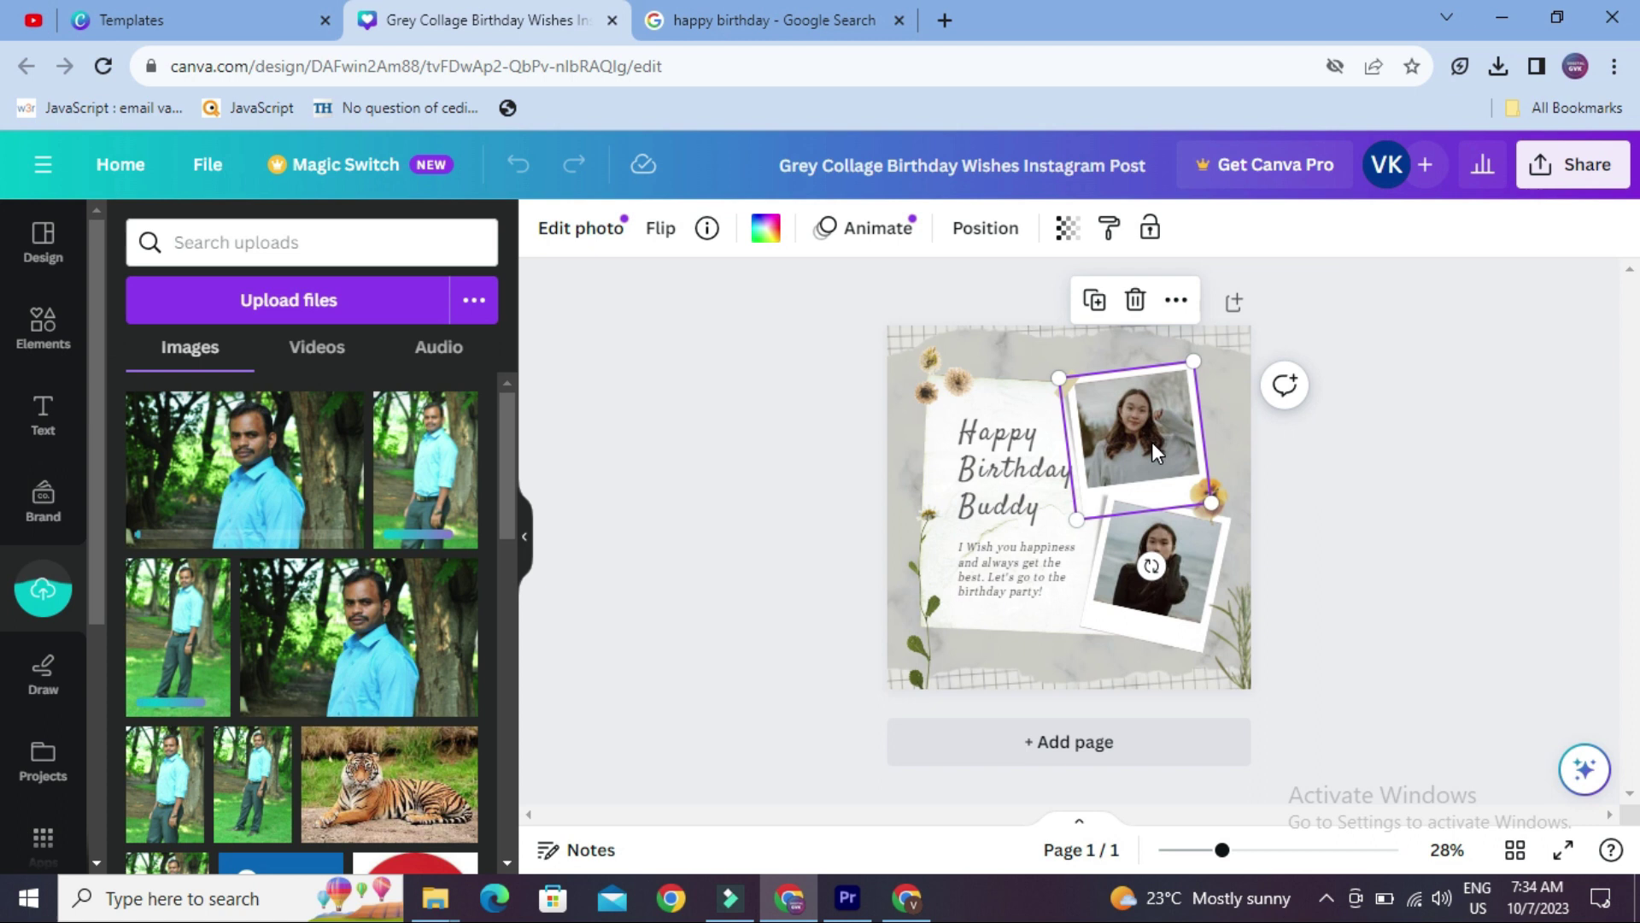
click(1135, 300)
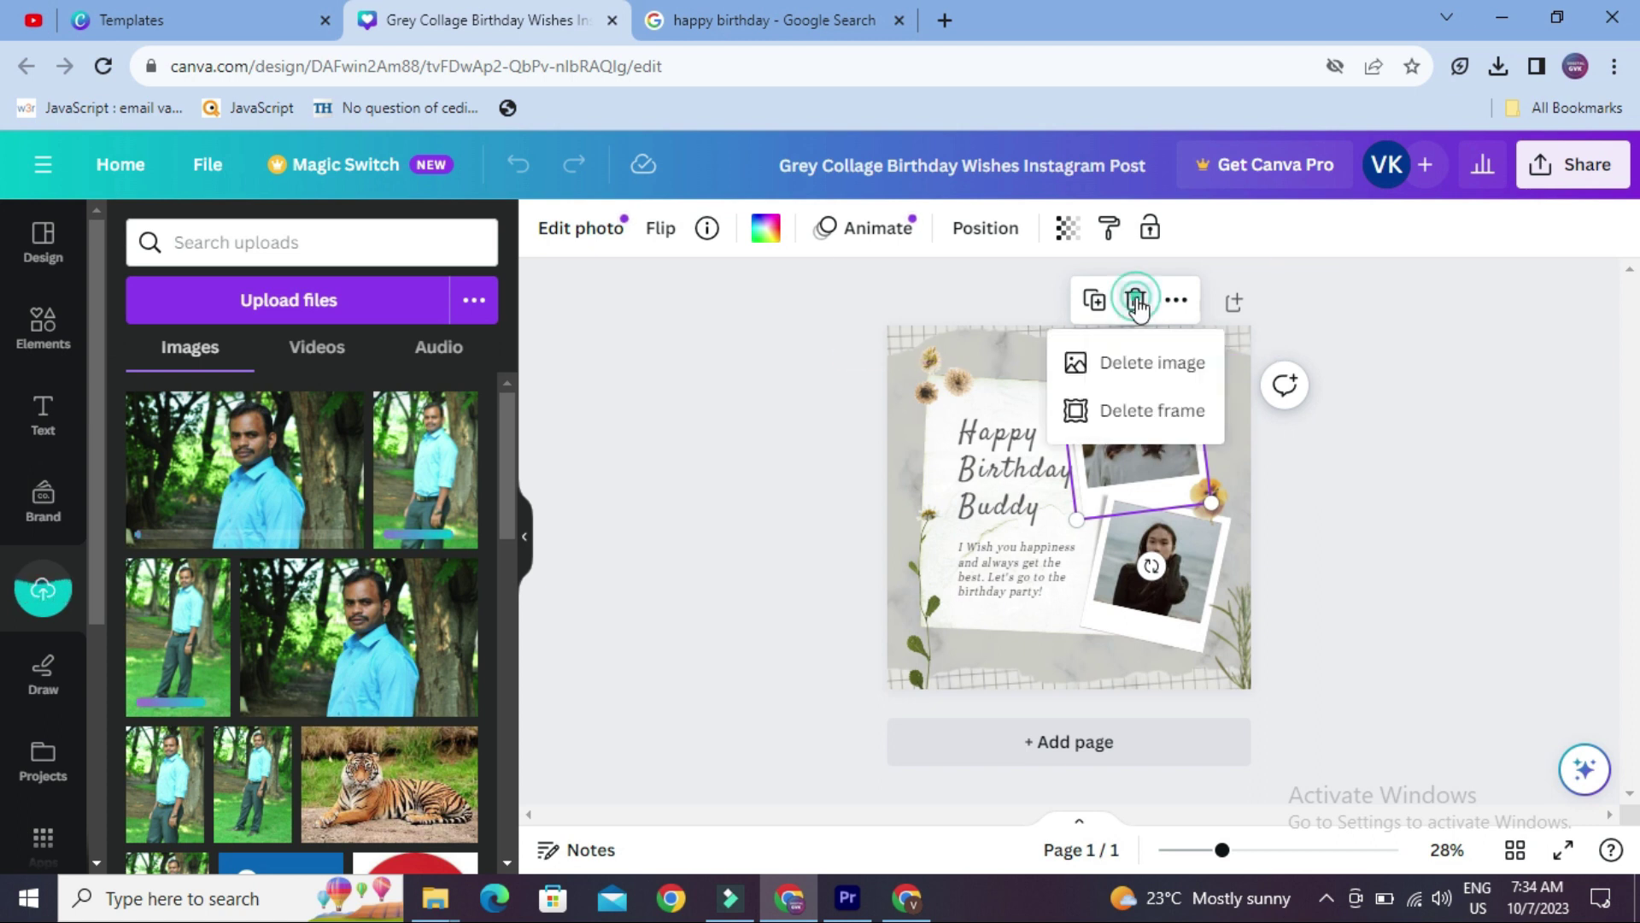
click(1137, 358)
click(1187, 557)
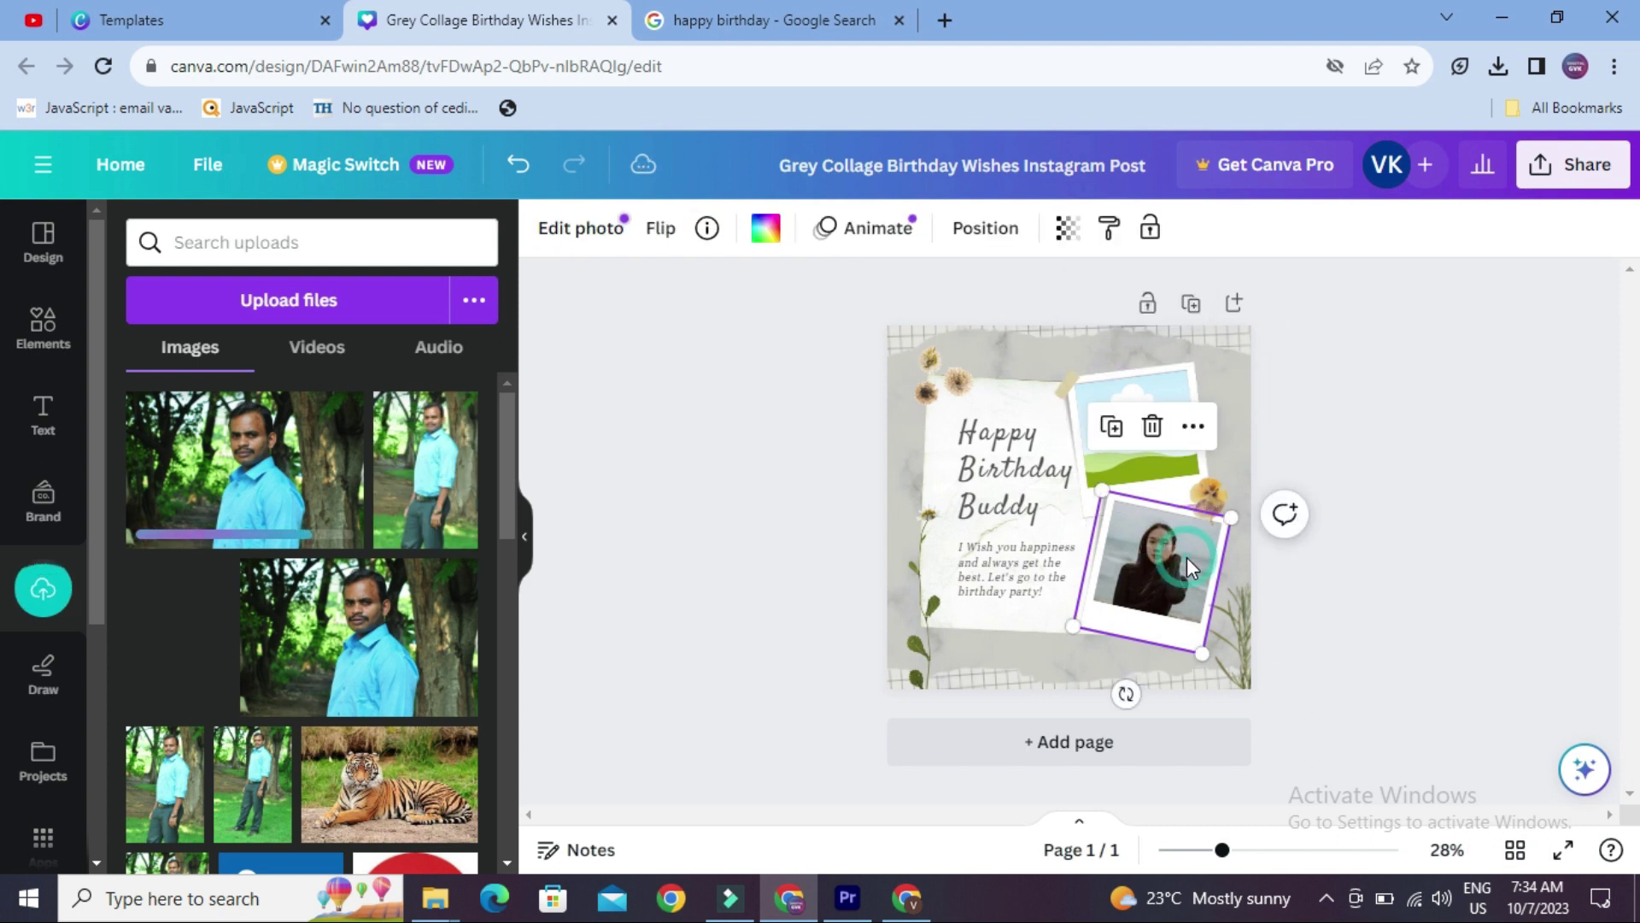
click(1153, 427)
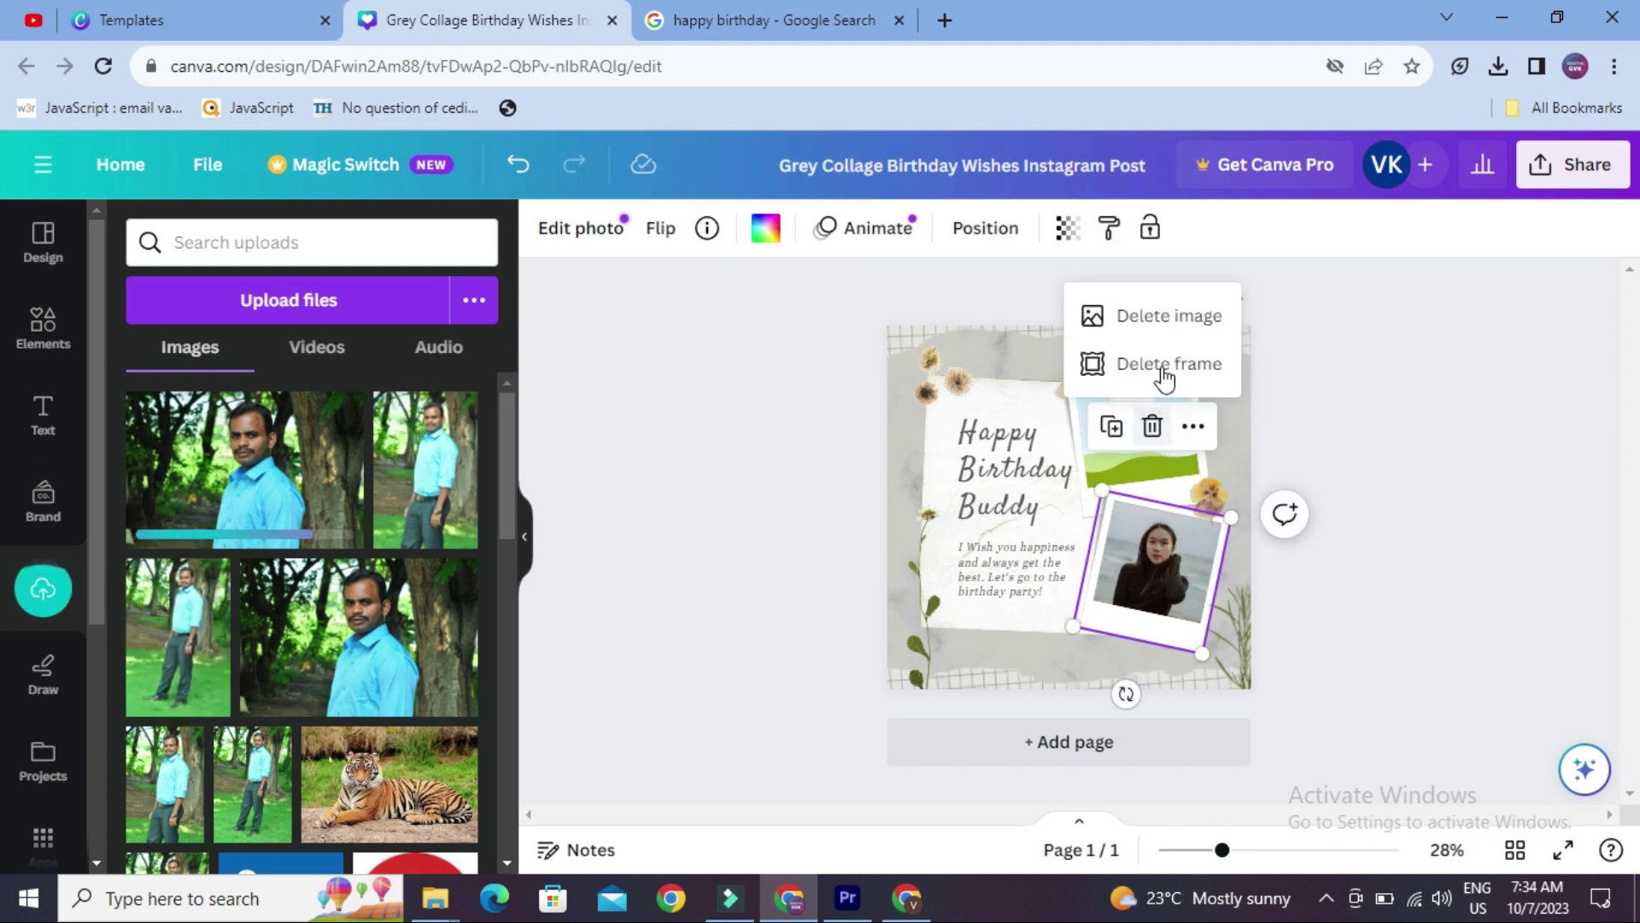
click(1165, 336)
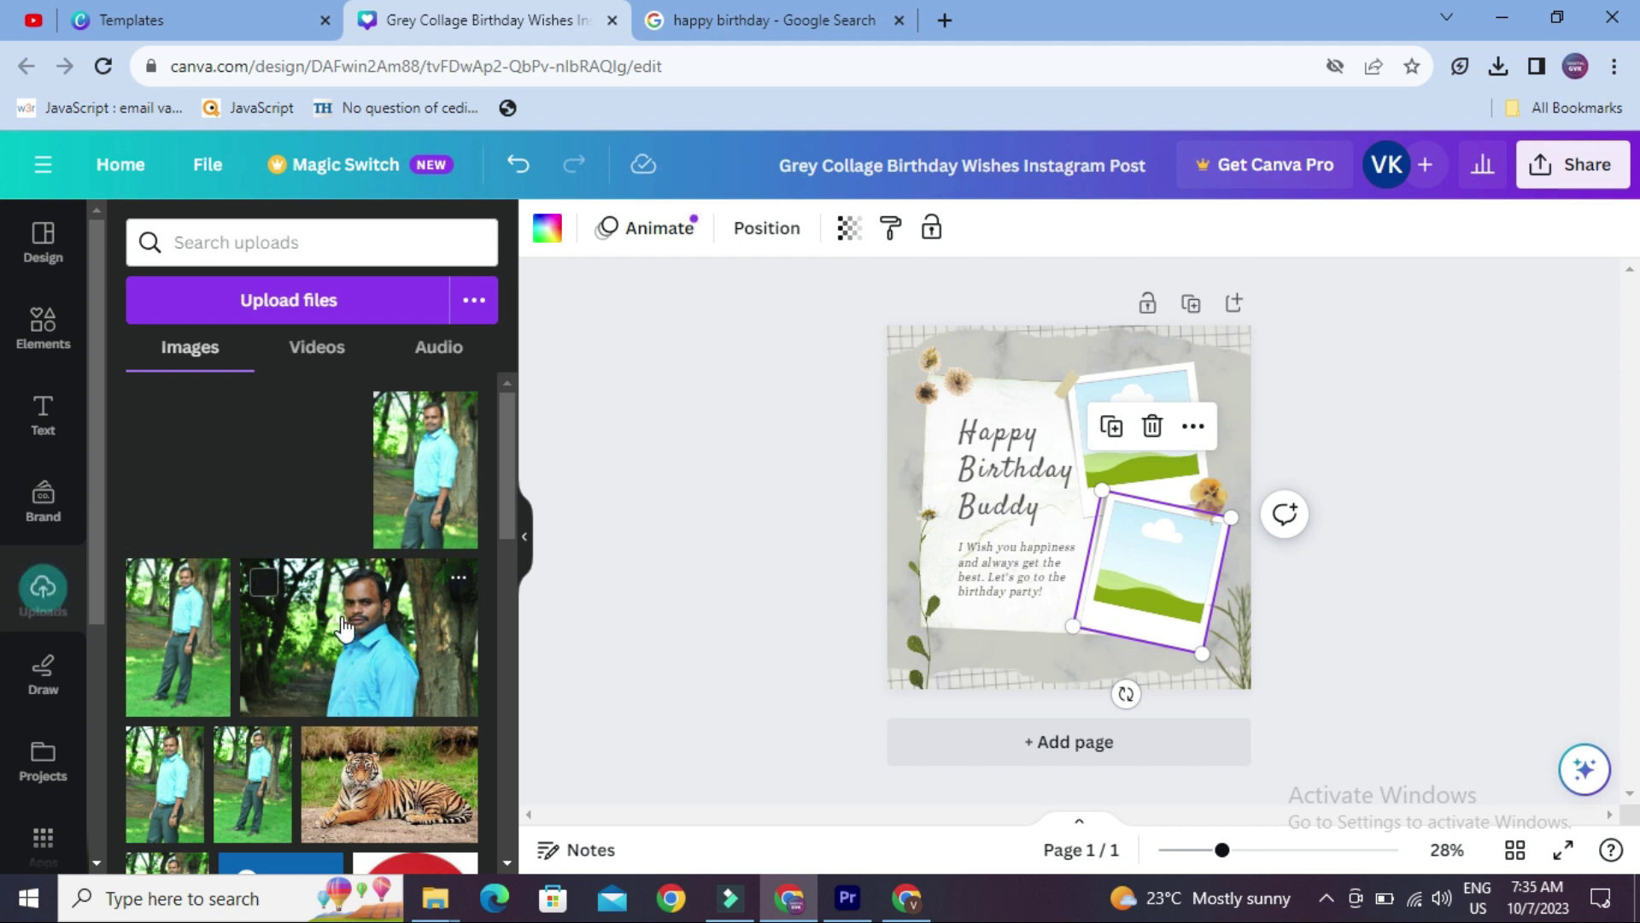
Step: Fill the top and lower polaroid frames with the uploaded photos of the man
drag(338, 619, 955, 565)
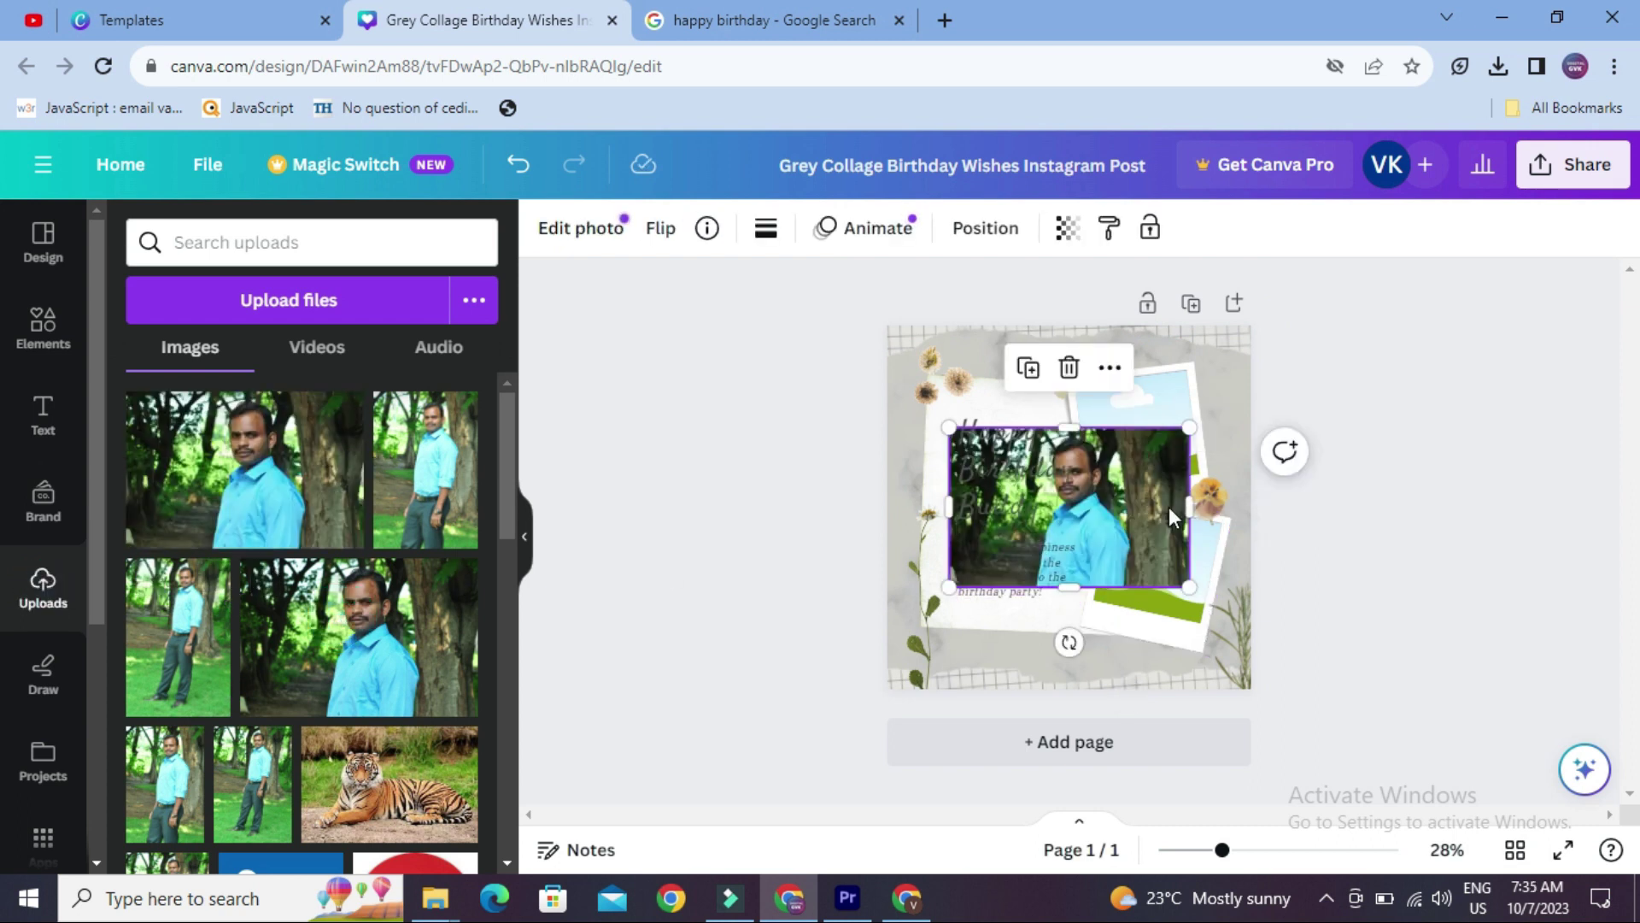
drag(1143, 546, 1199, 474)
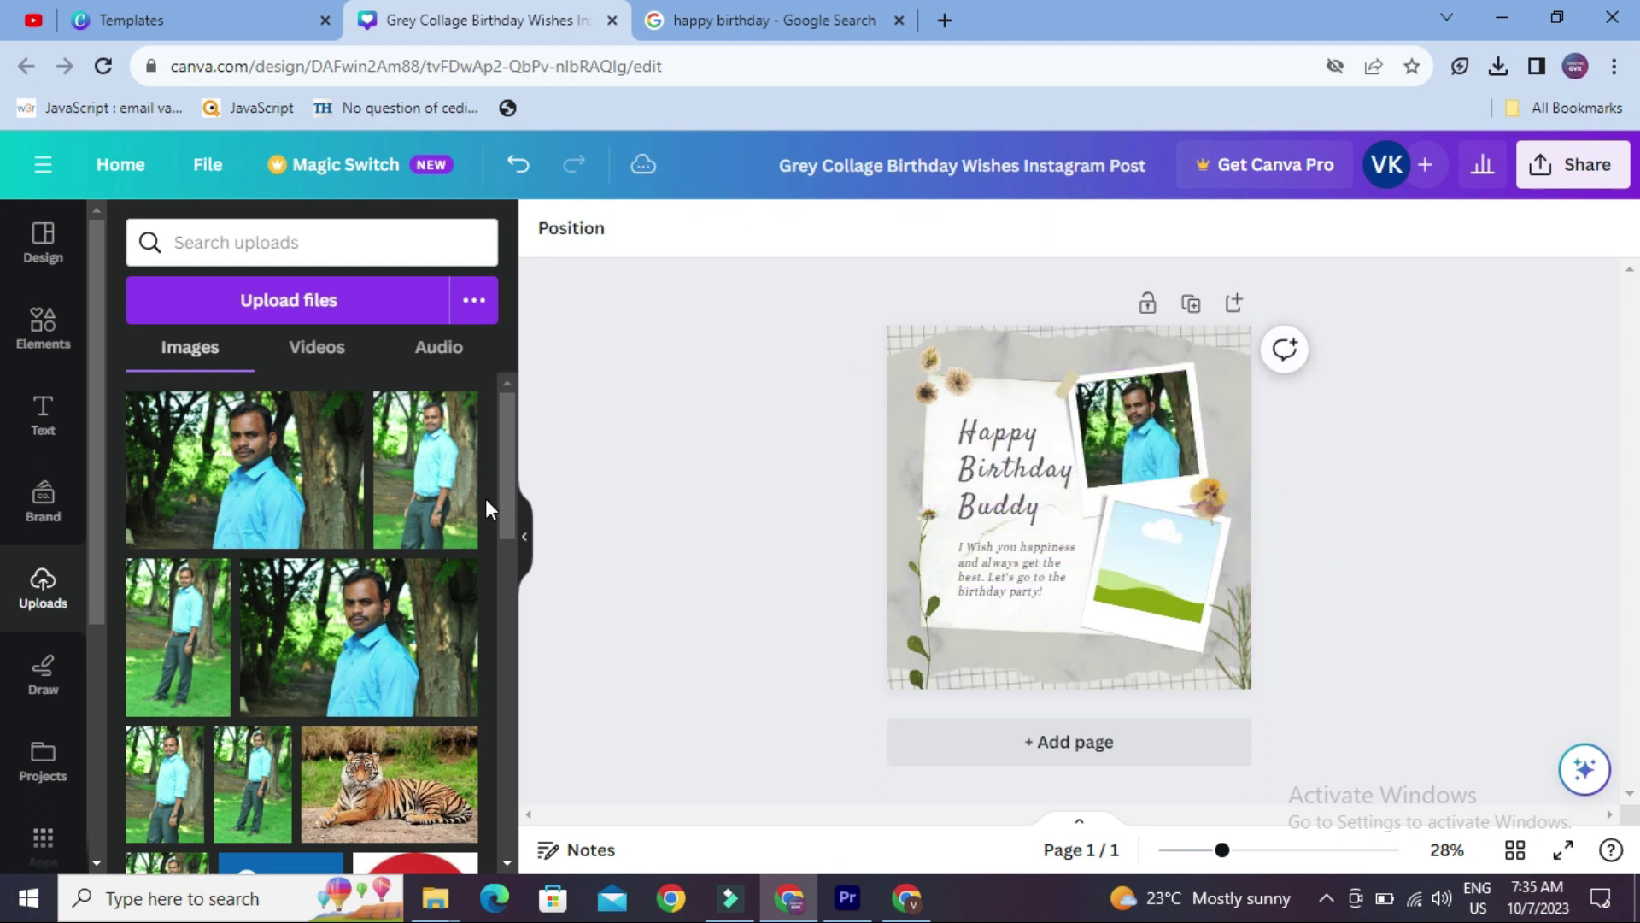
click(429, 494)
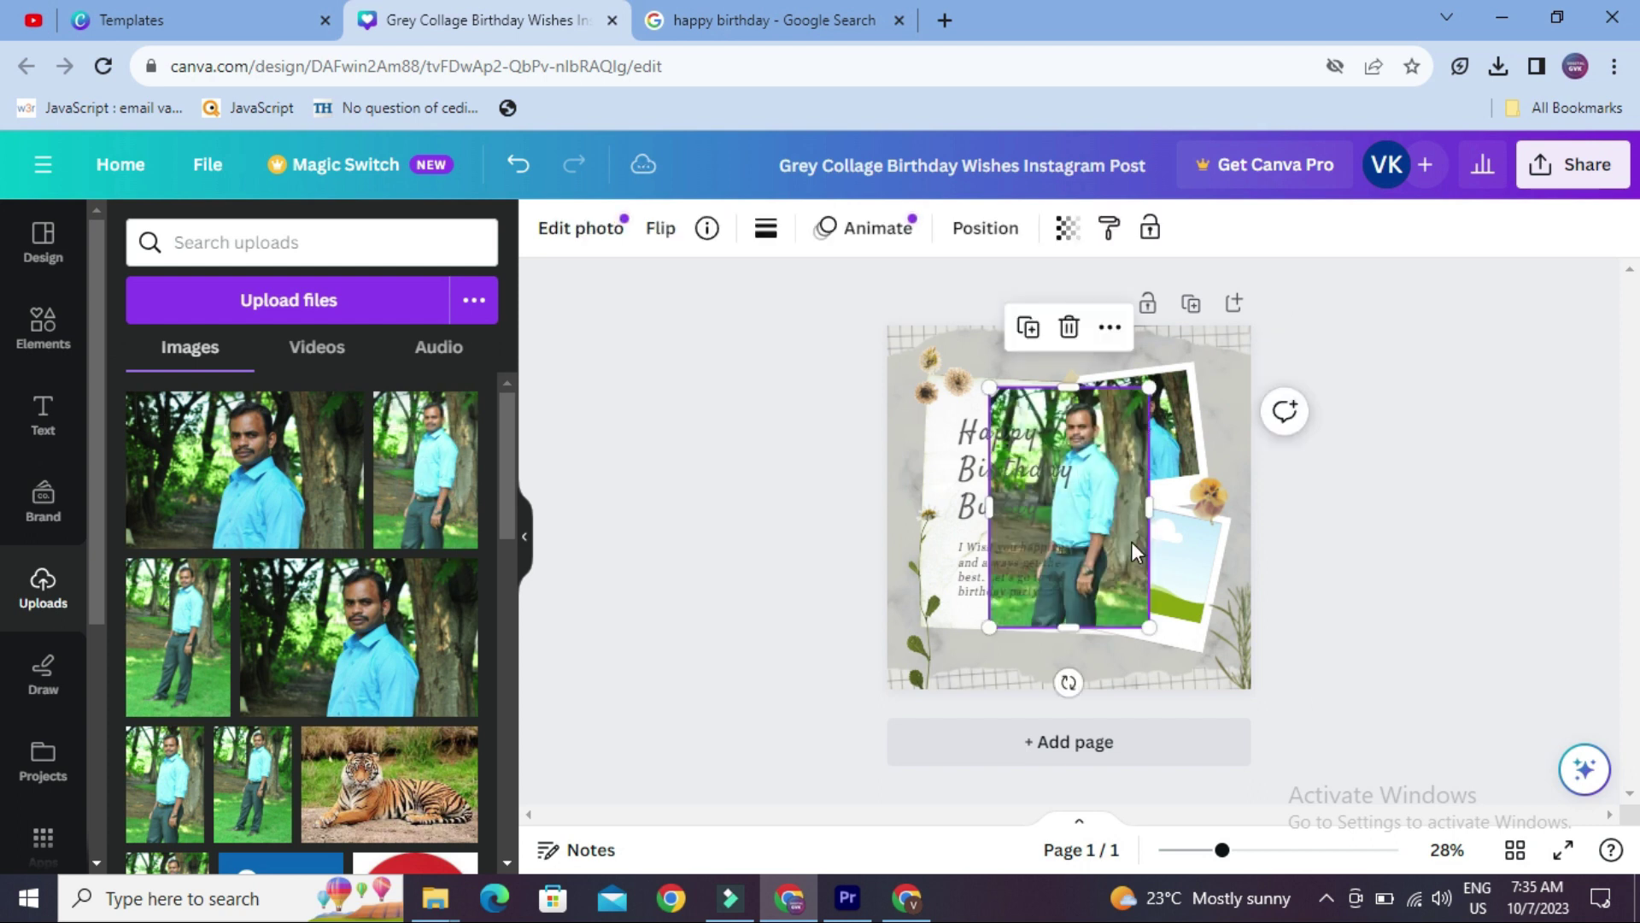
drag(1102, 562, 1172, 567)
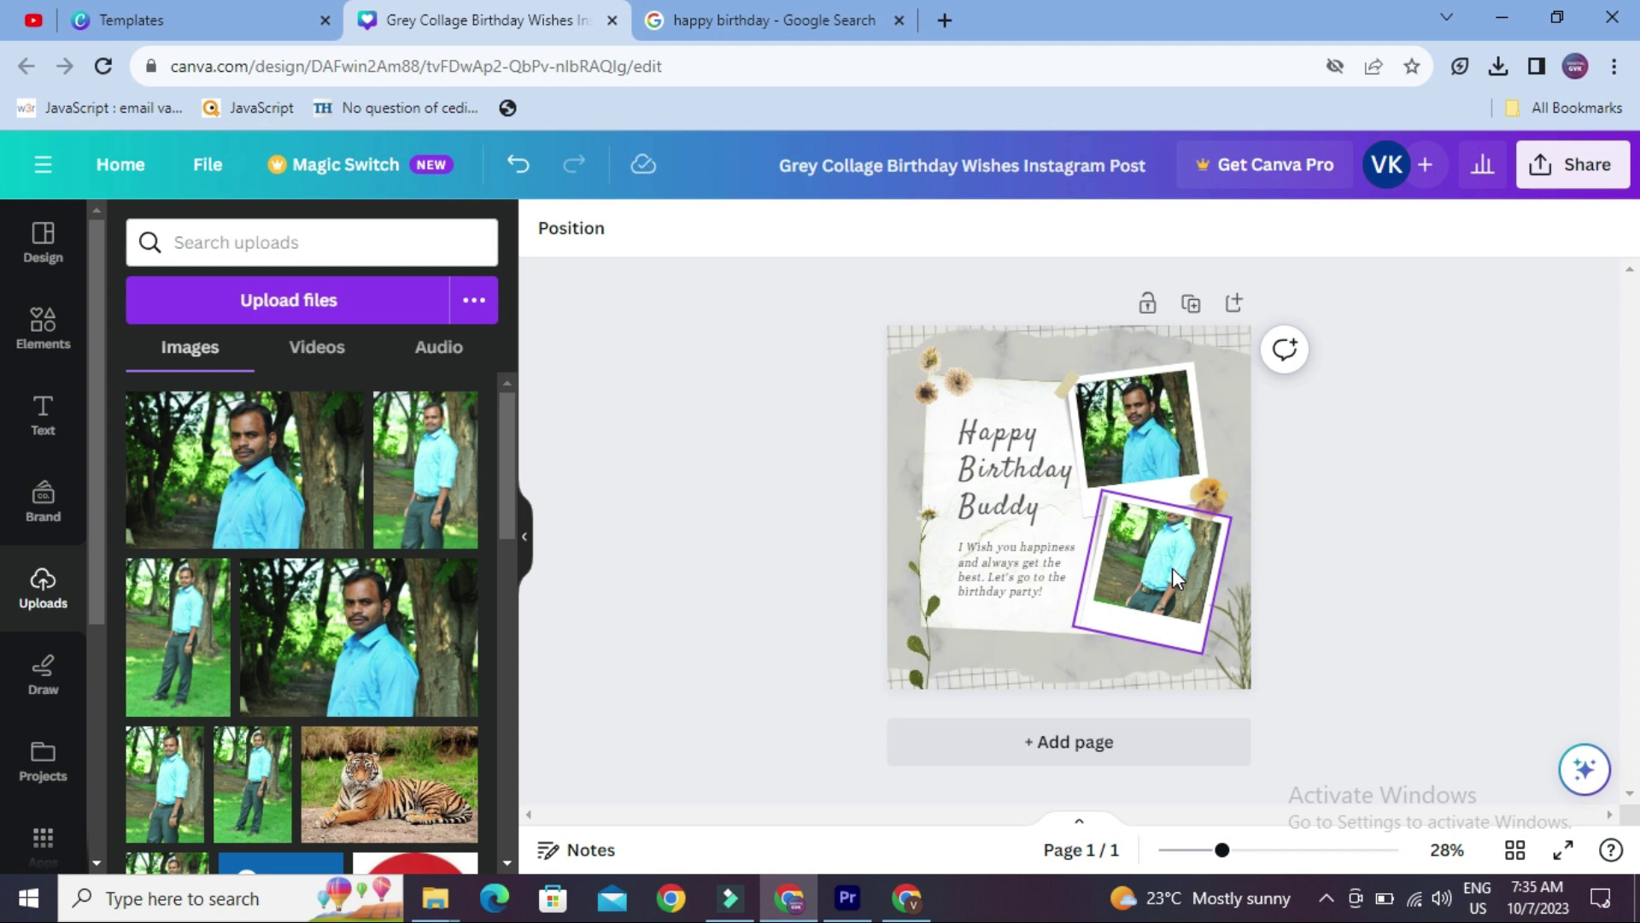
key(Delete)
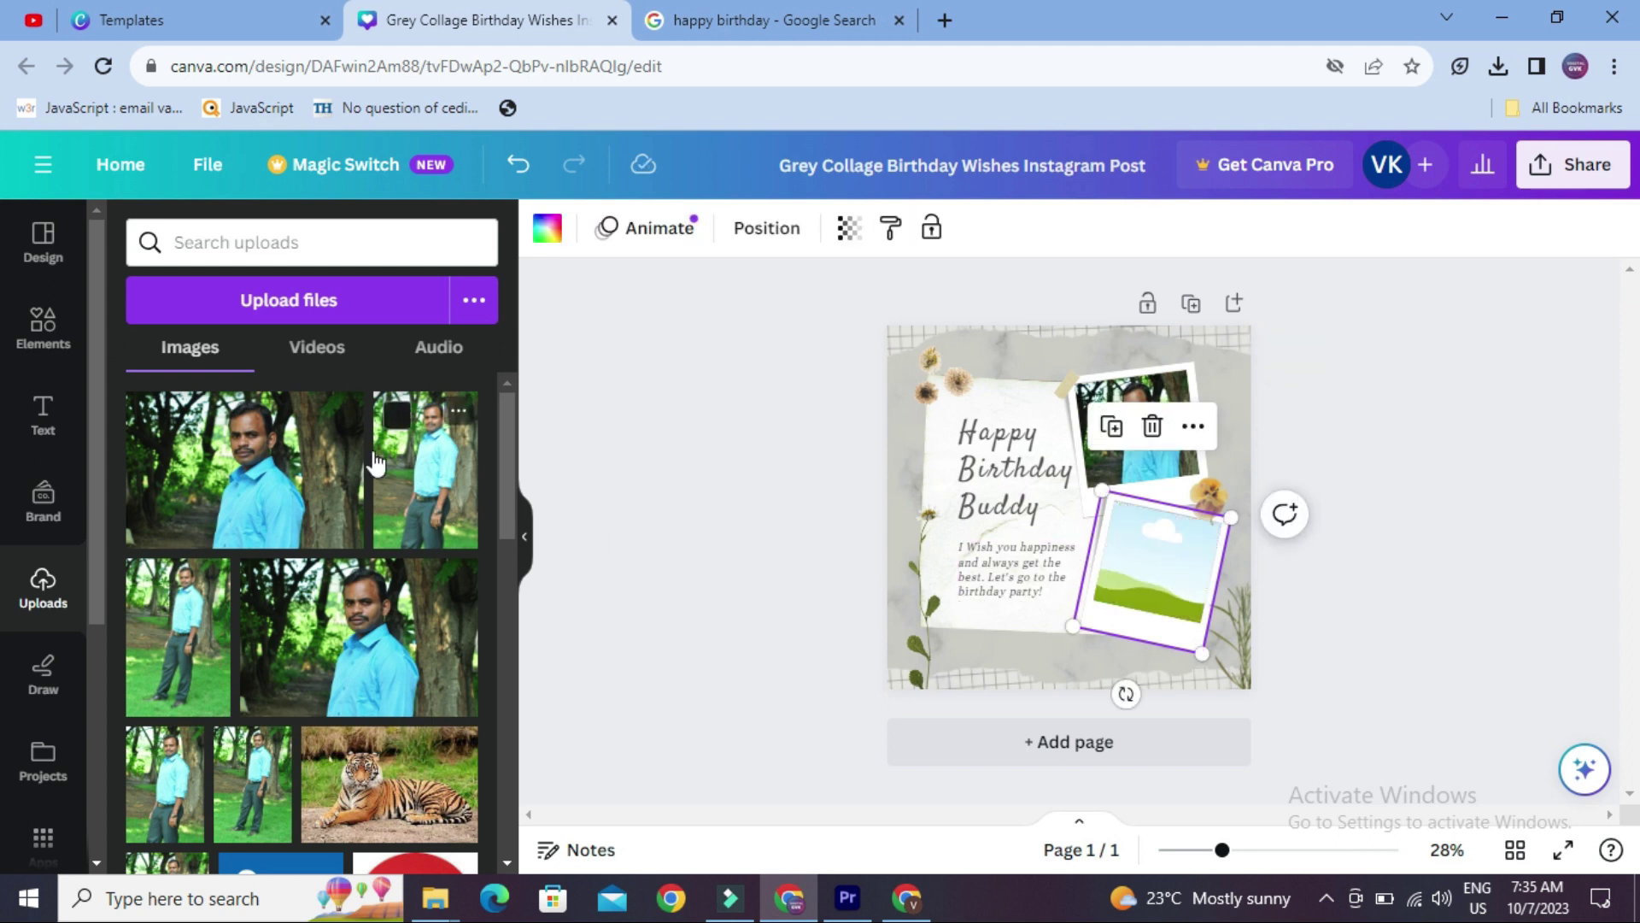
click(296, 483)
mouse_move(1162, 543)
mouse_down()
mouse_move(1183, 579)
mouse_move(1219, 573)
mouse_move(1288, 604)
mouse_move(1267, 663)
mouse_move(1230, 597)
mouse_move(1240, 583)
mouse_move(1211, 636)
mouse_move(1162, 572)
mouse_up()
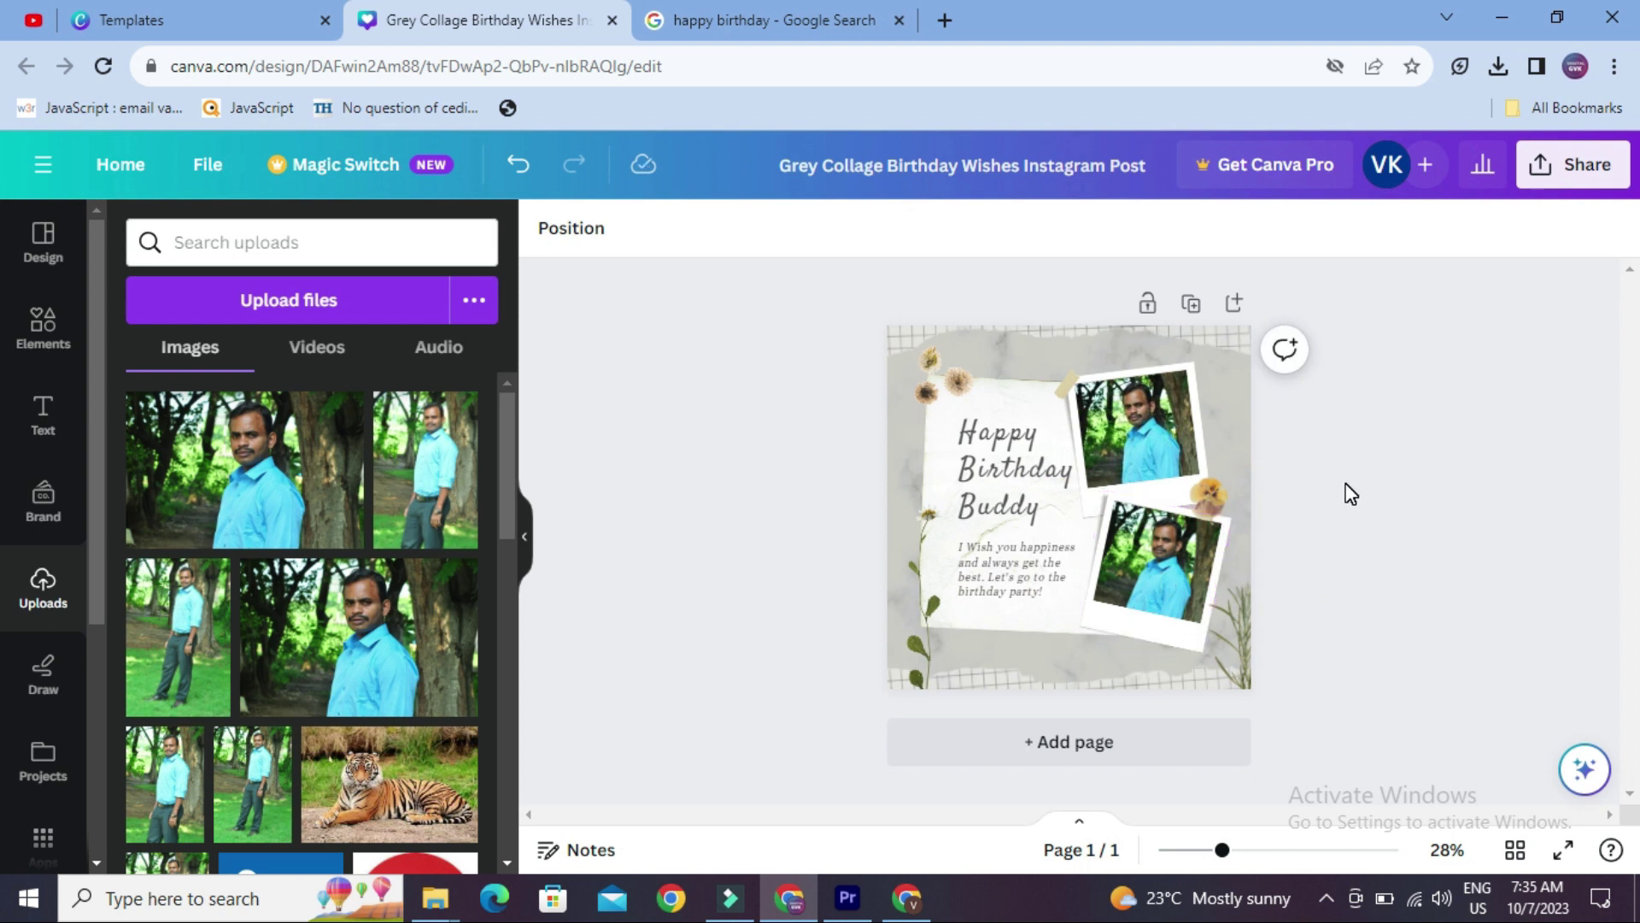
Step: Change the heading's last word to 'Mom', so it reads Happy Birthday Mom
double_click(994, 468)
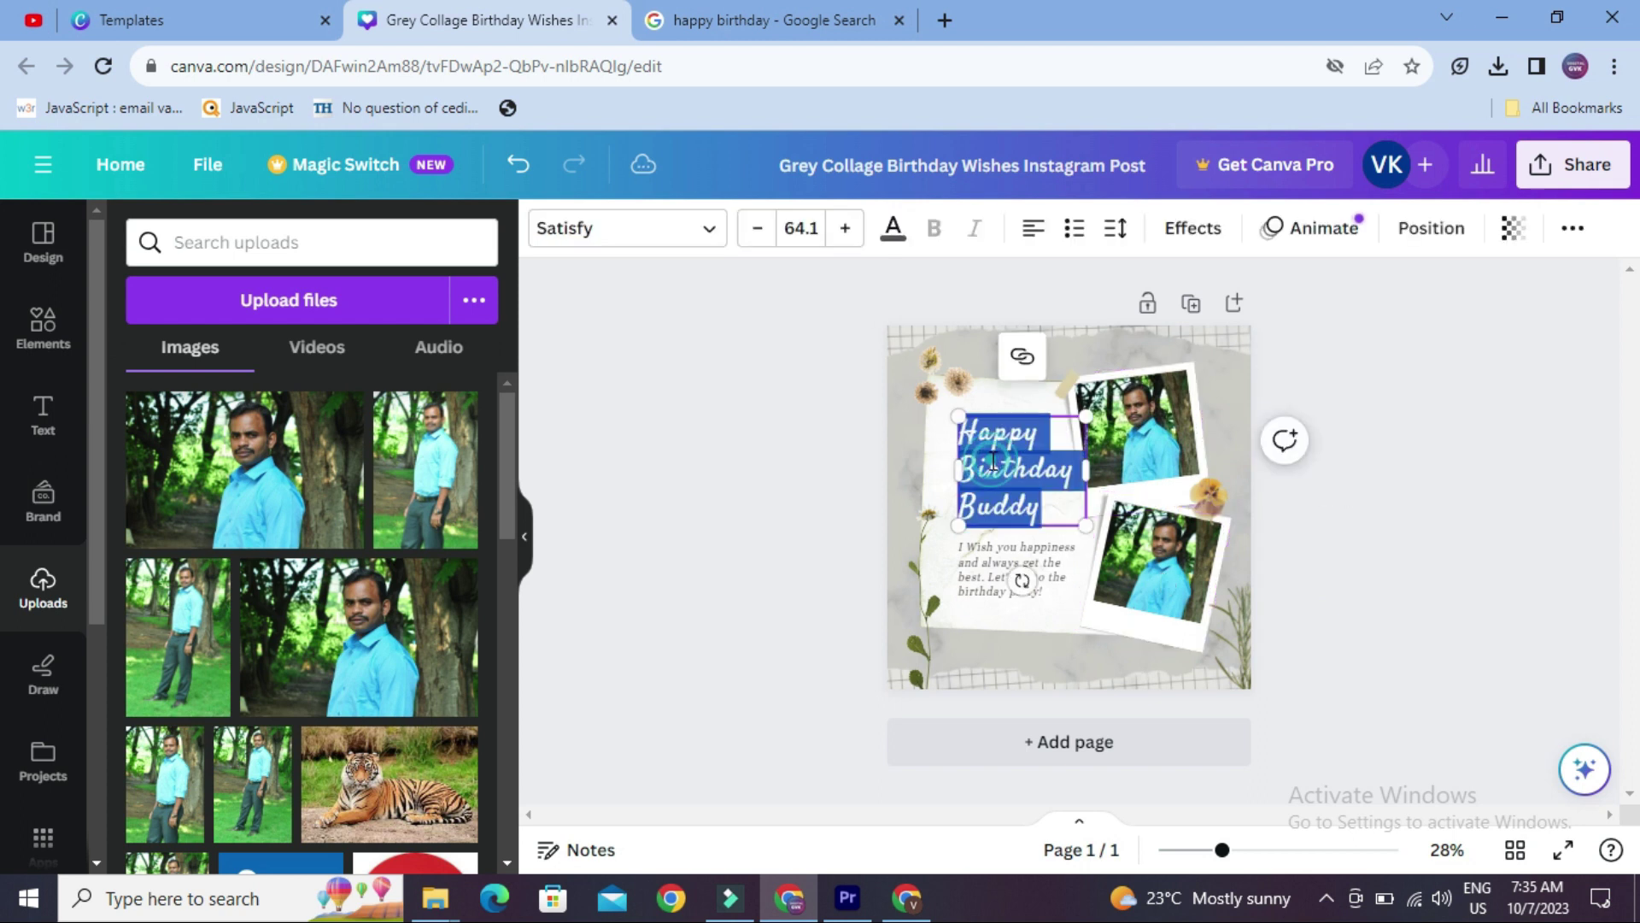
click(1060, 515)
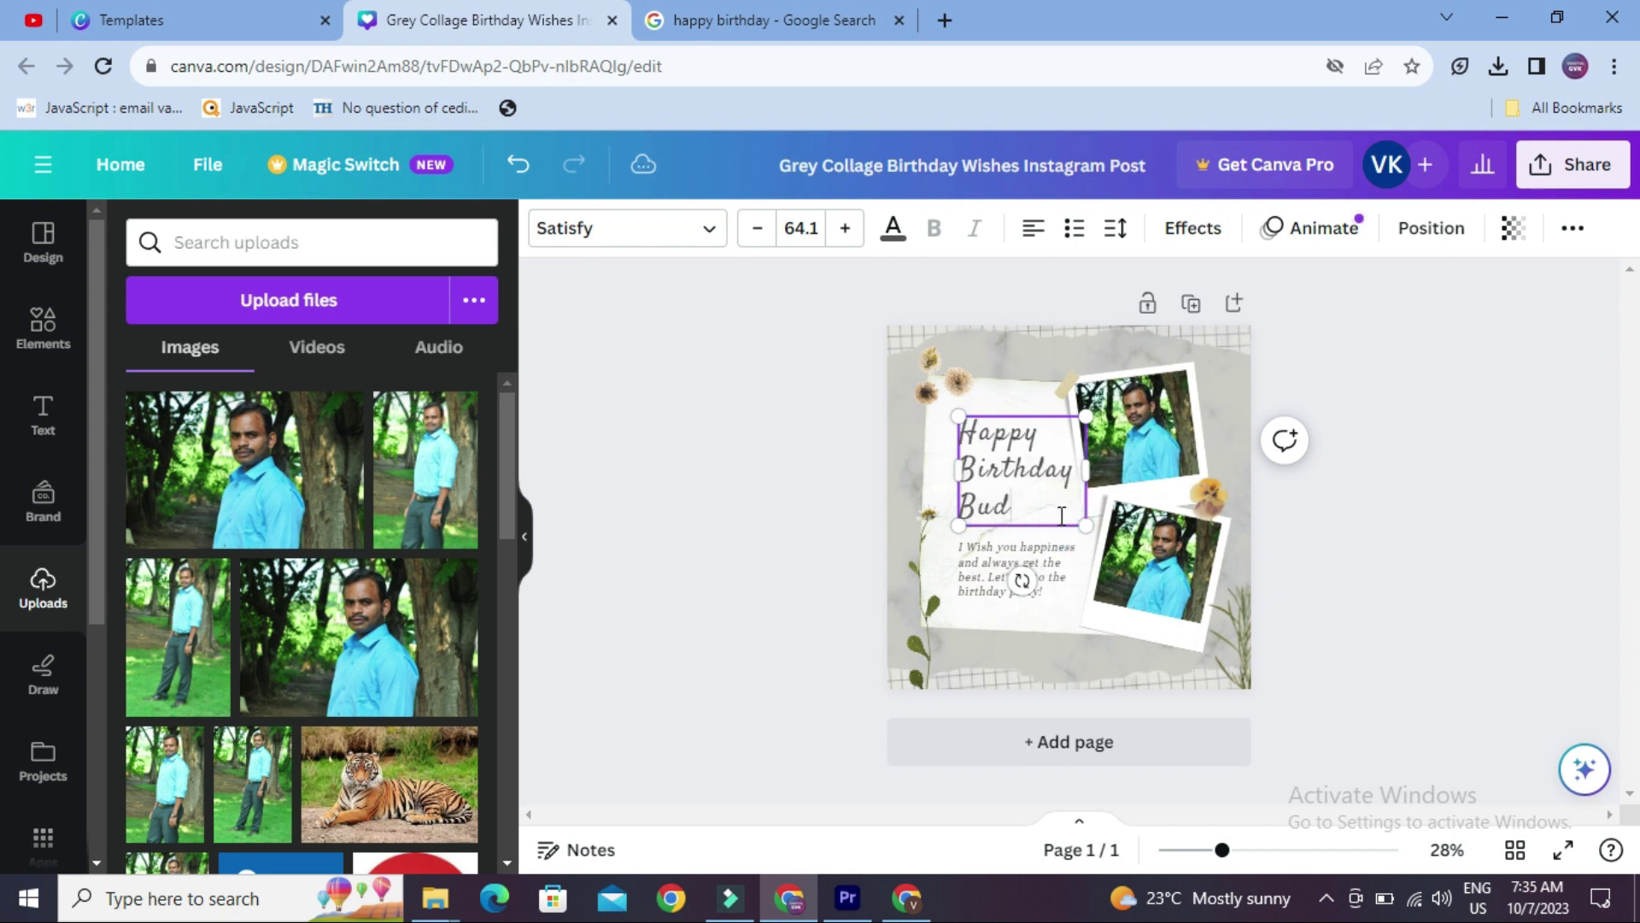
text(Best Friend)
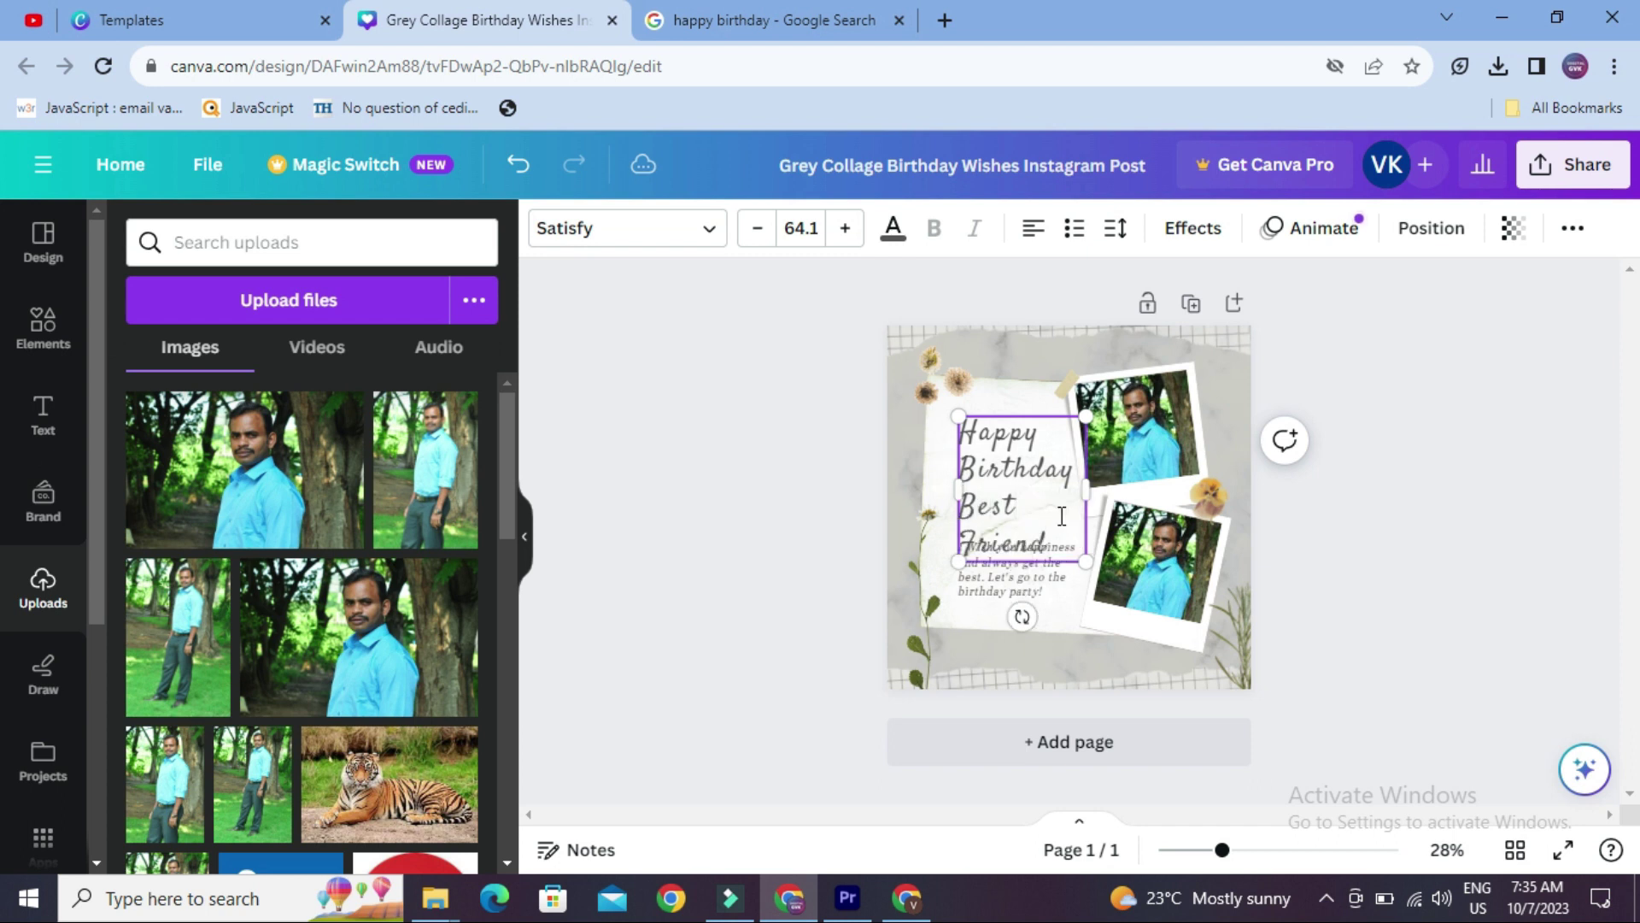
key(BackSpace)
key(BackSpace)
key(BackSpace)
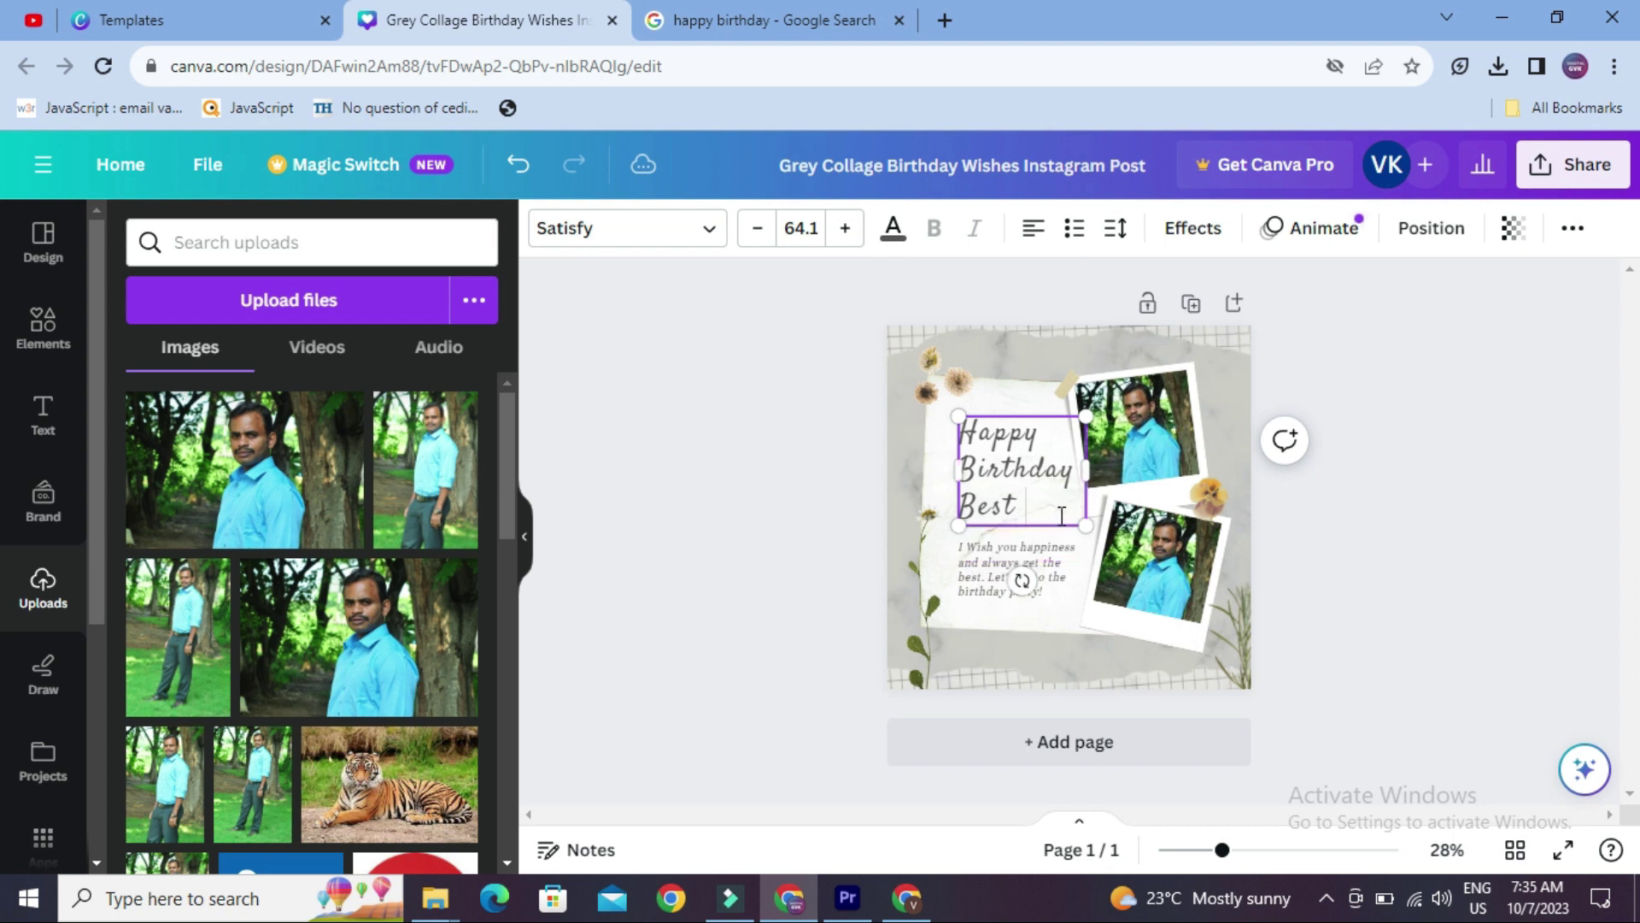
key(BackSpace)
key(BackSpace)
text(Mom)
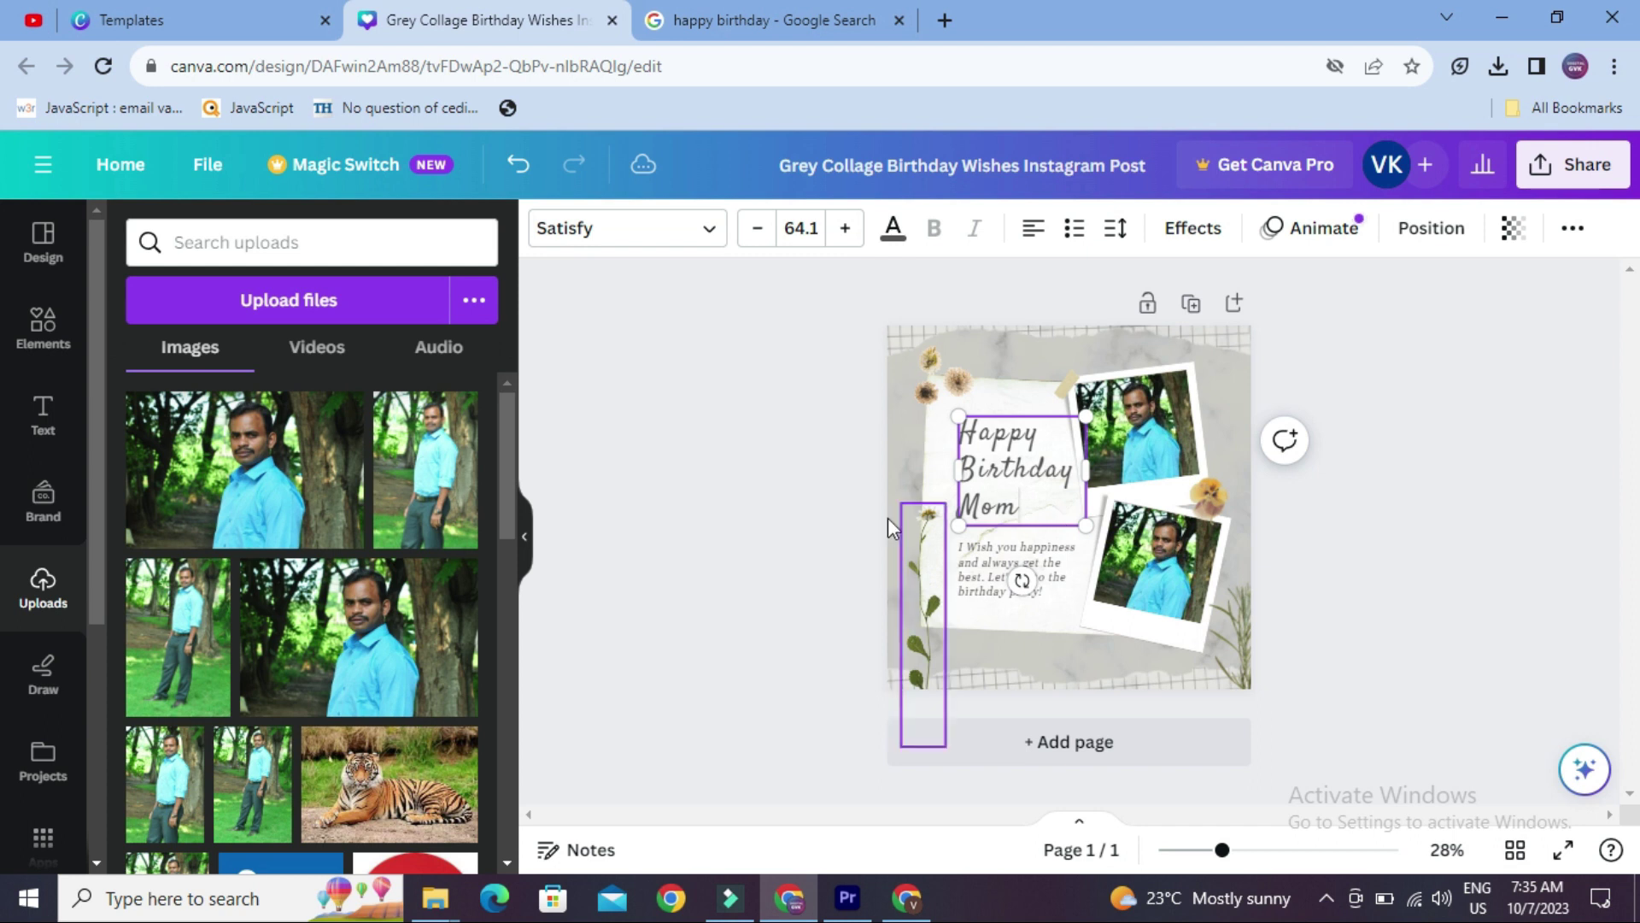
Step: Select and deselect the wish text, then bring up ChatGPT in the other window
click(872, 520)
click(981, 572)
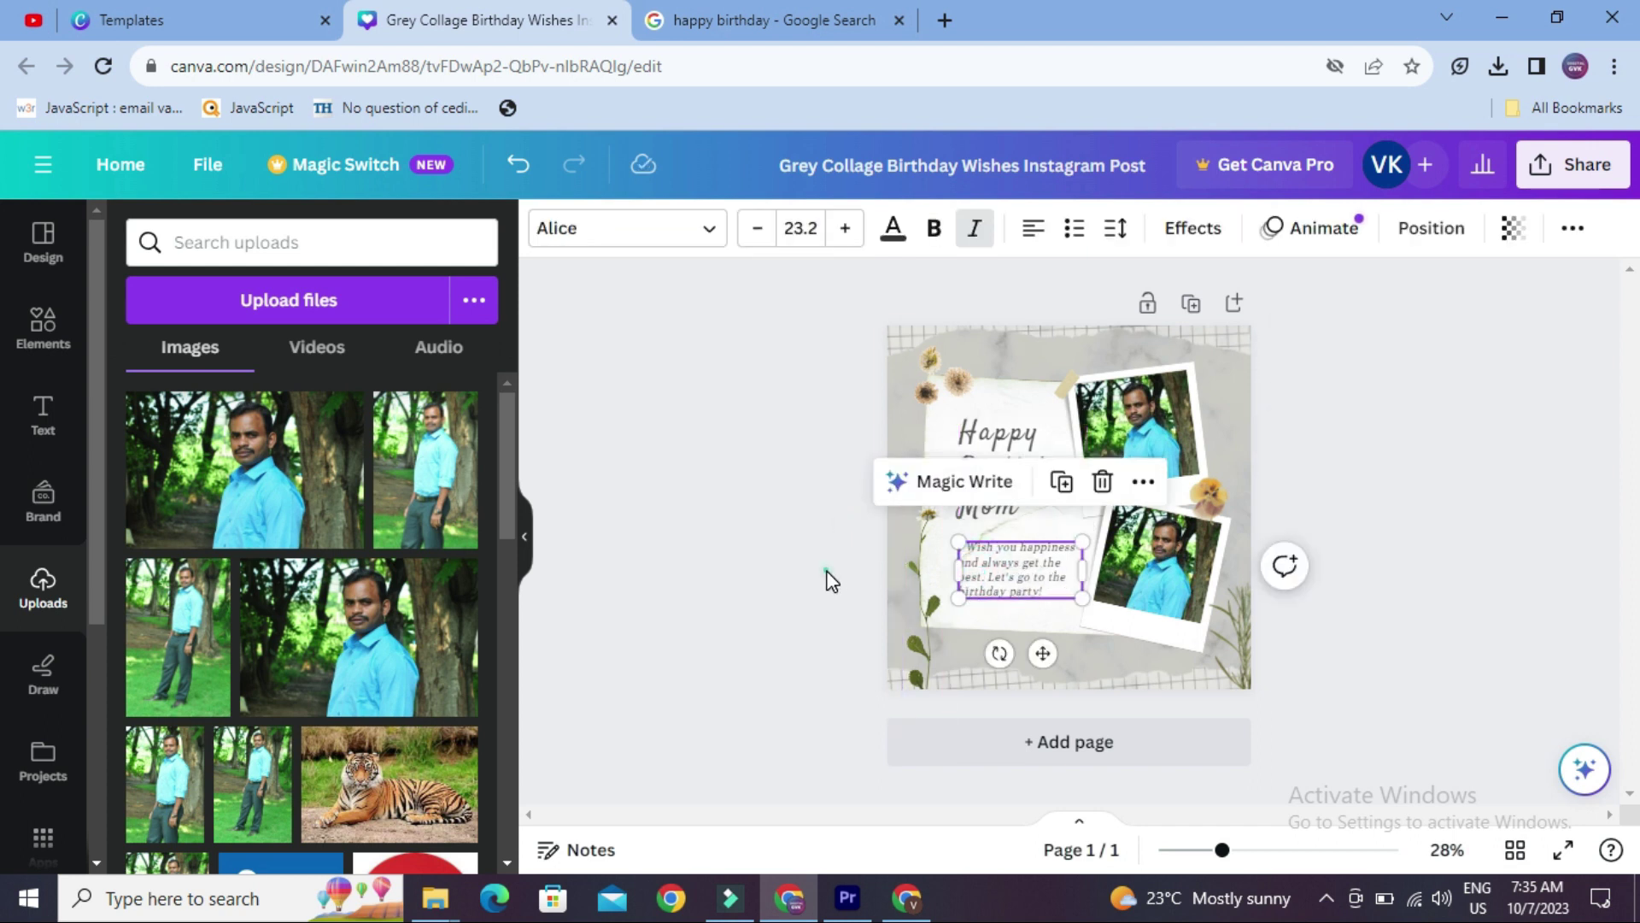
click(976, 588)
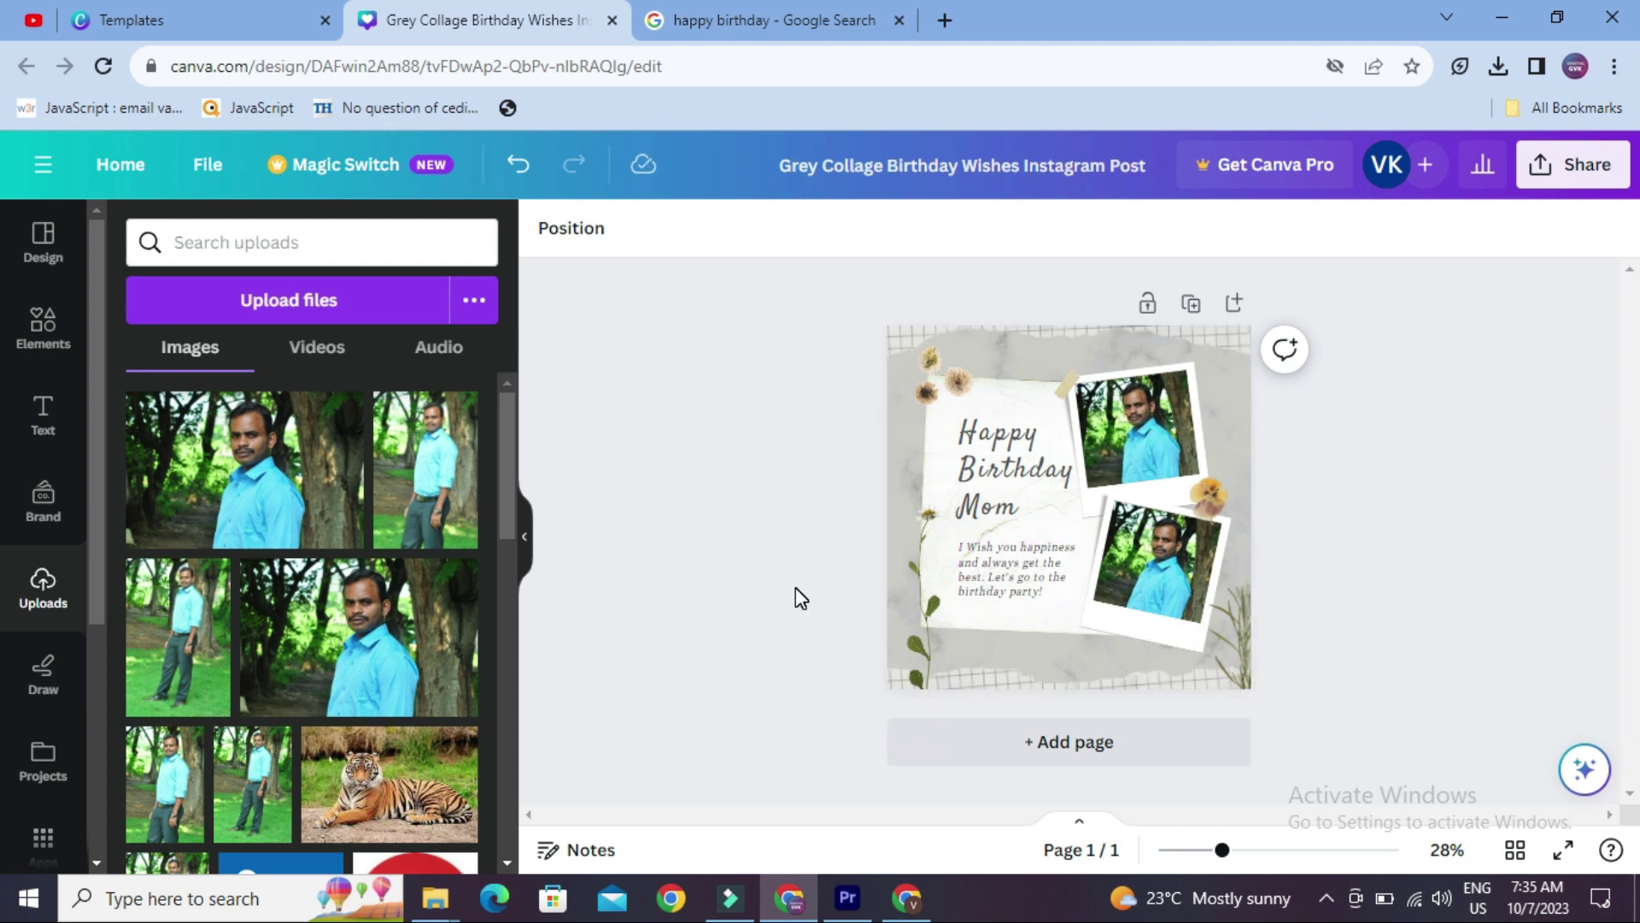
click(952, 8)
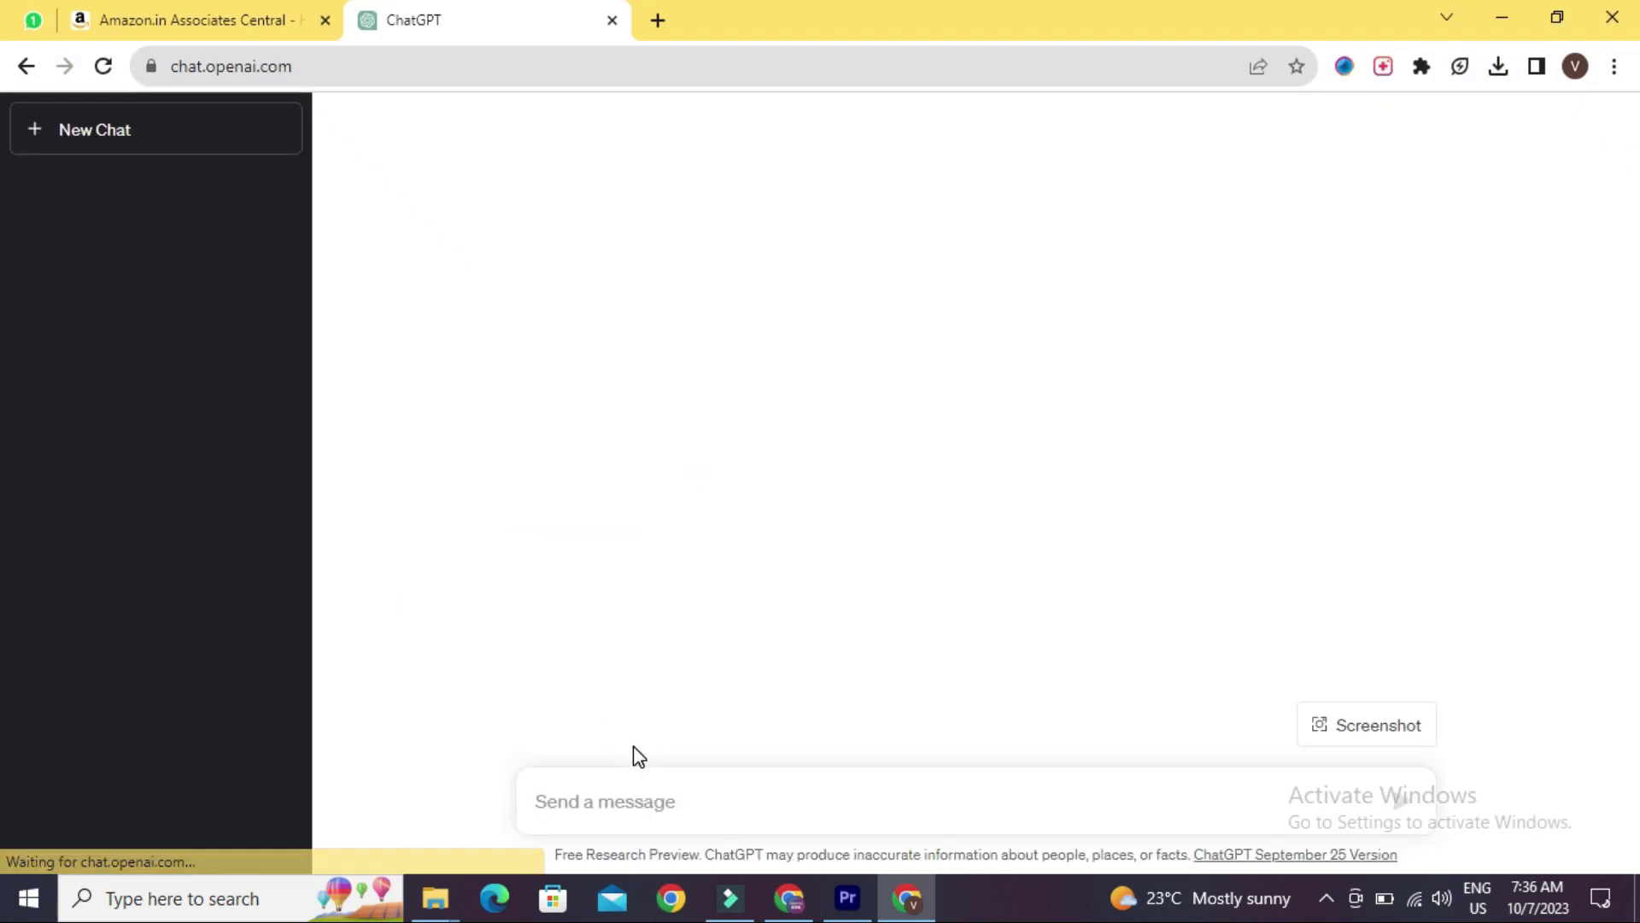
Step: Ask ChatGPT 'give best birthday wishes 1 line', copy its reply, and return to Canva
text(give bes)
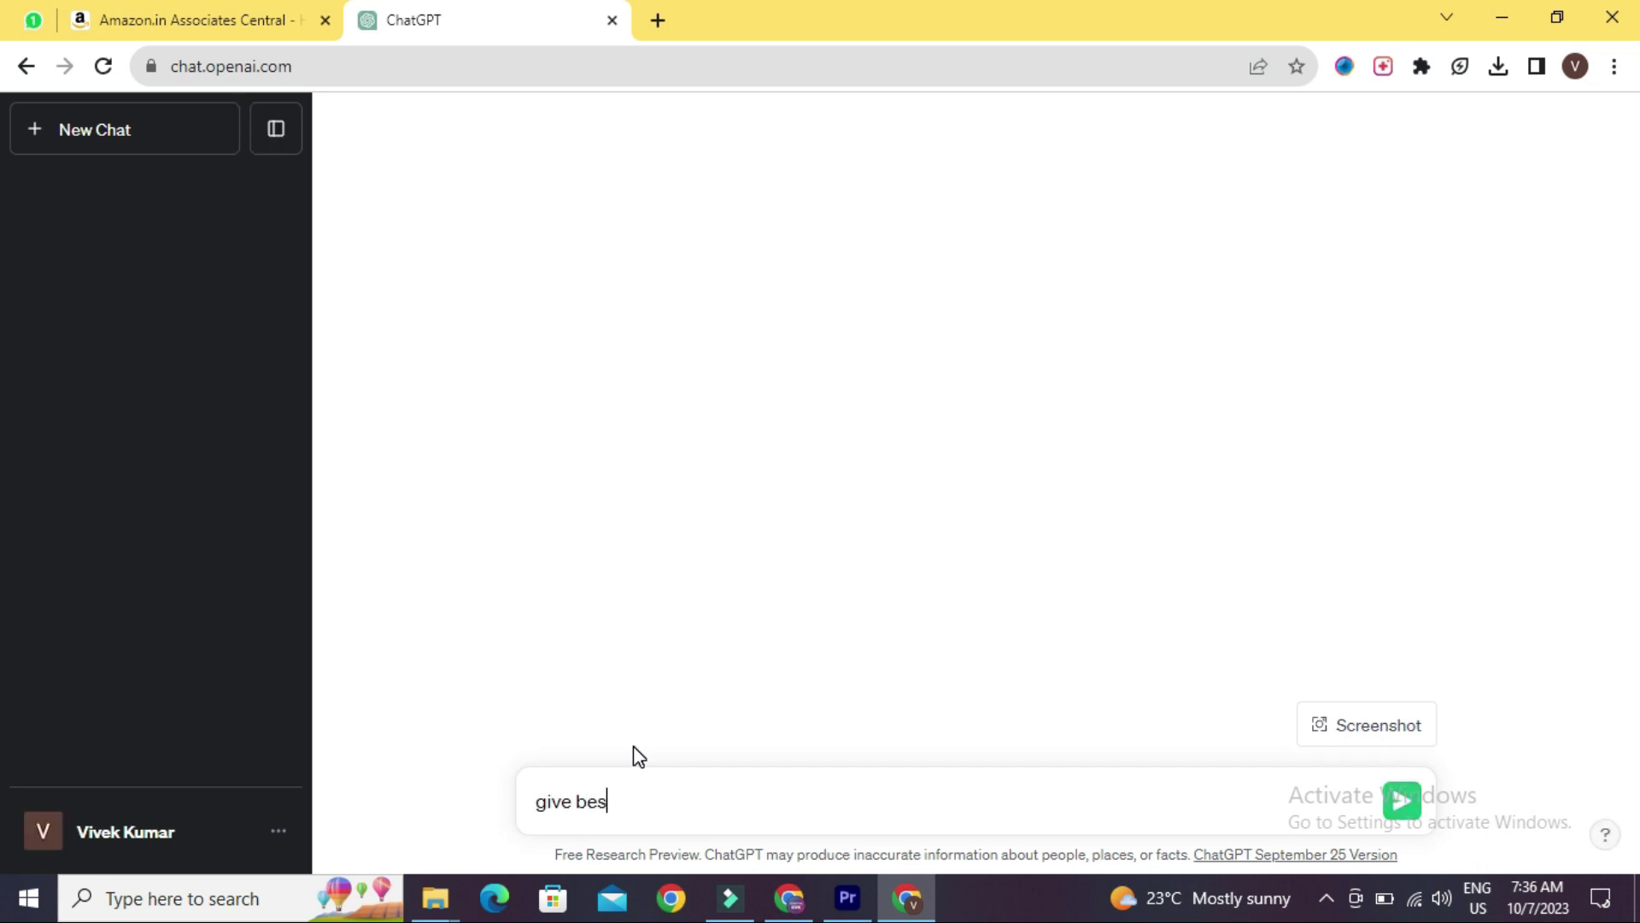
text(t bi)
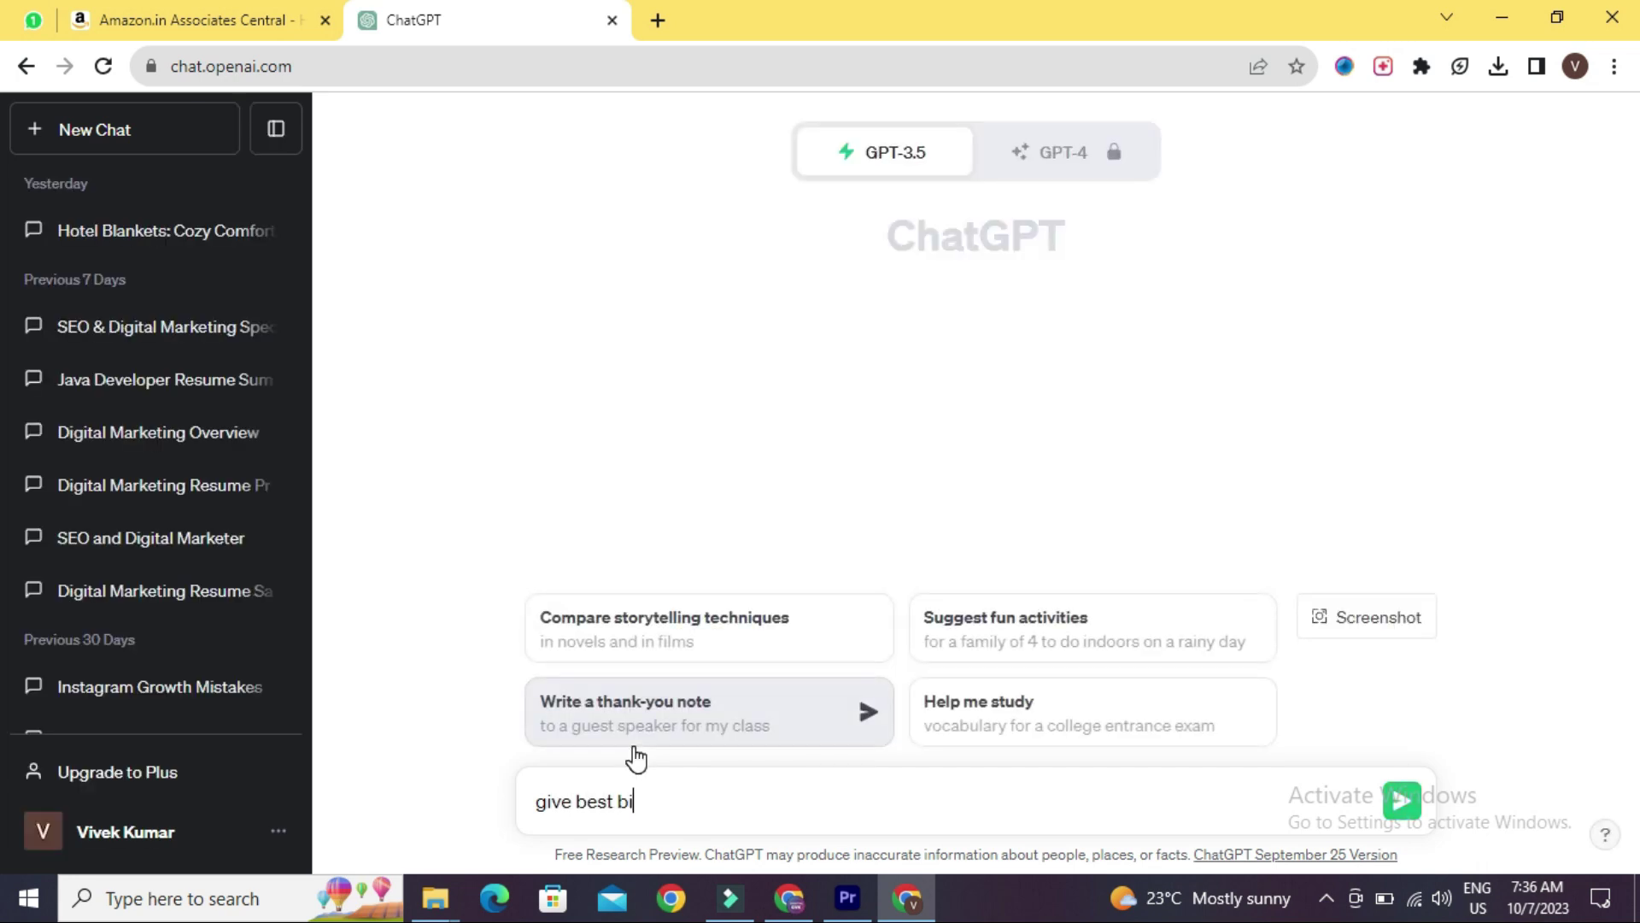
text(rthday)
text( wishes 1 line)
key(Return)
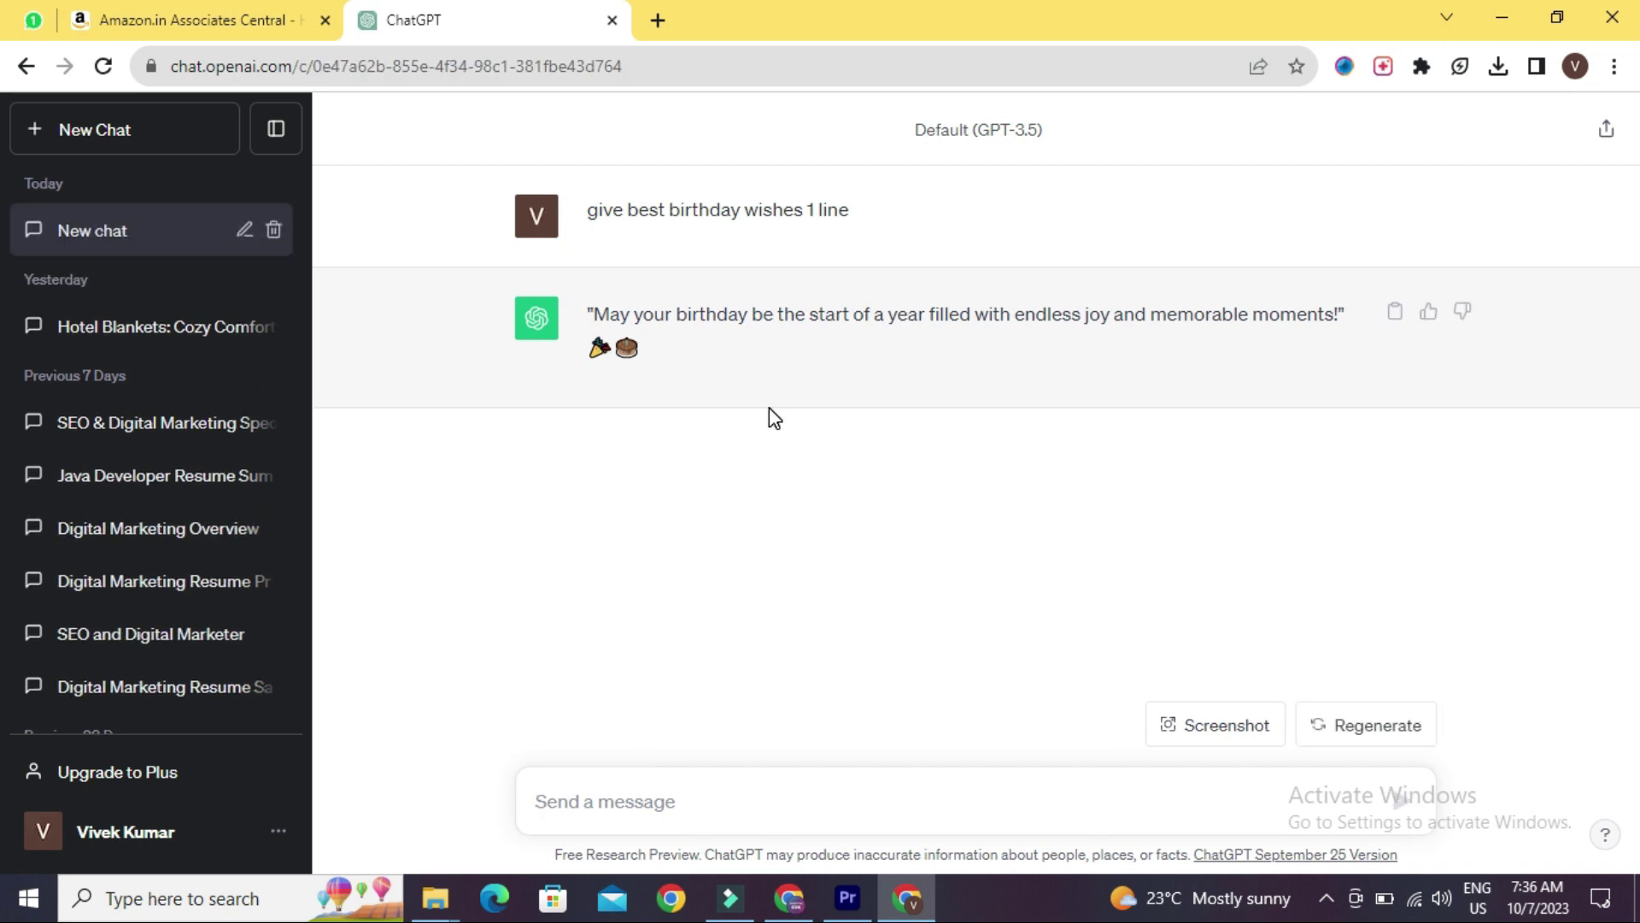
triple_click(801, 315)
right_click(805, 314)
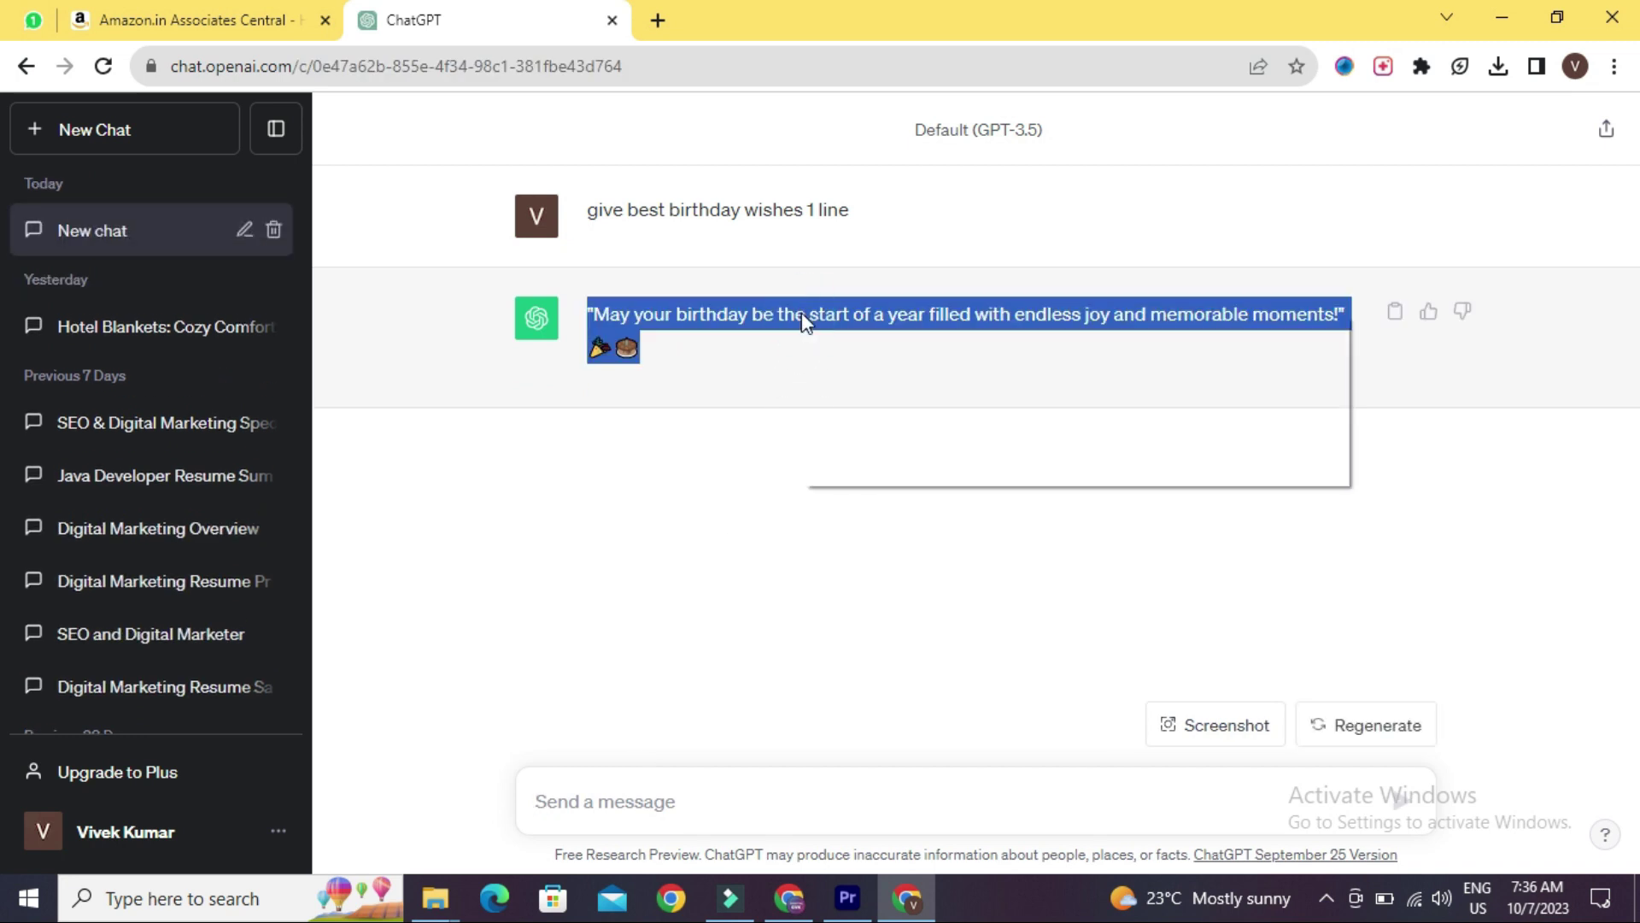
click(859, 330)
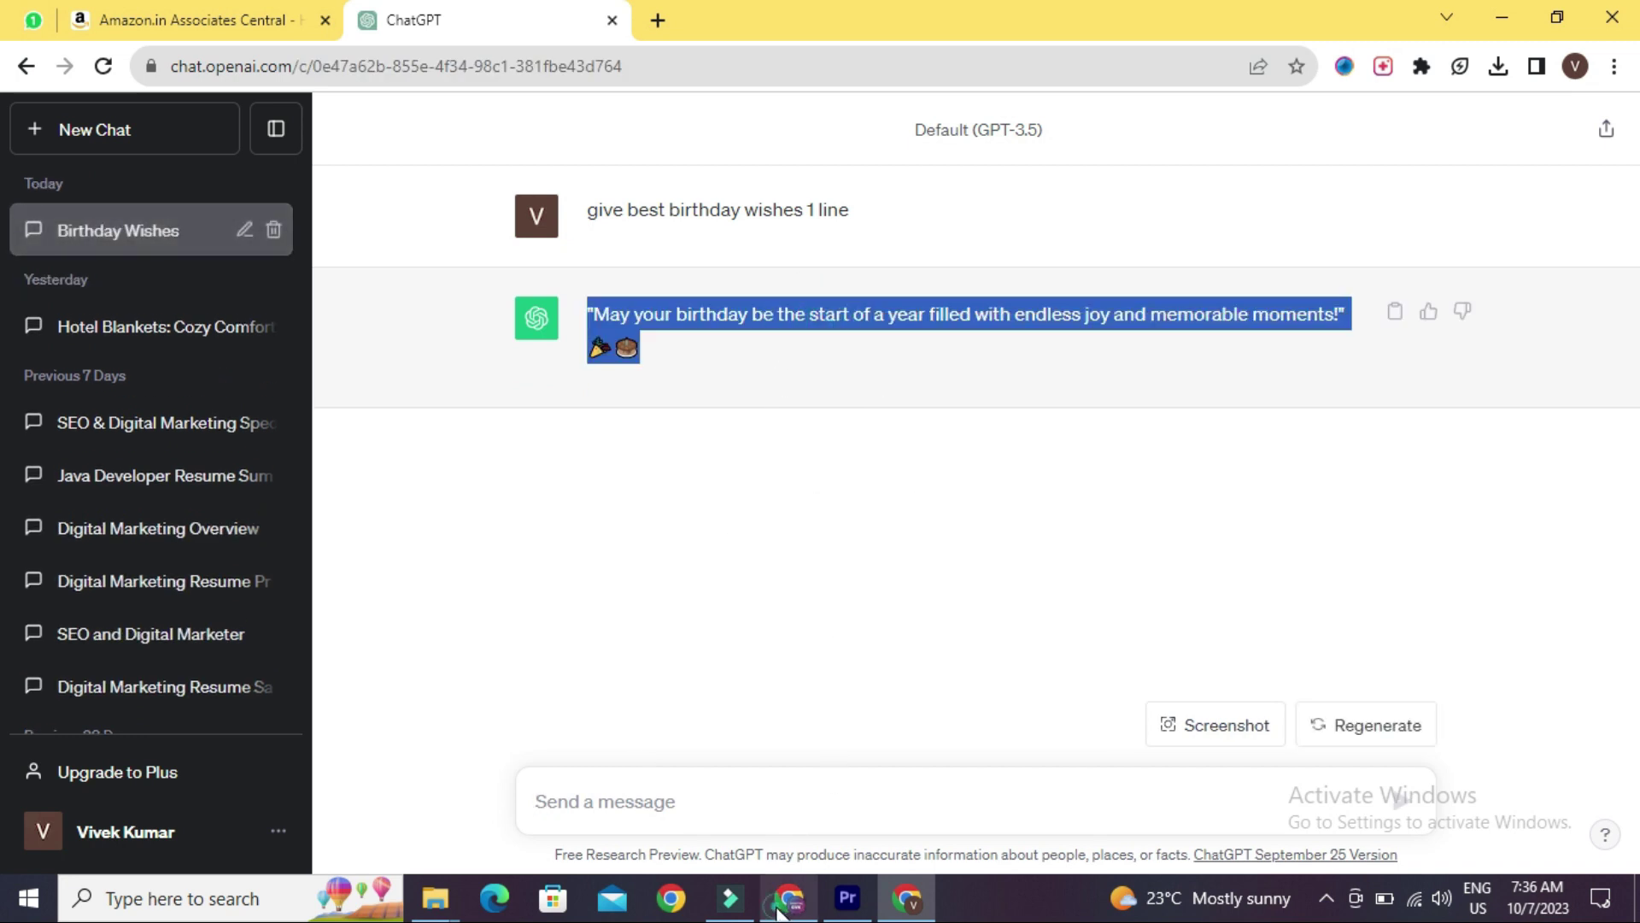
click(787, 897)
click(598, 19)
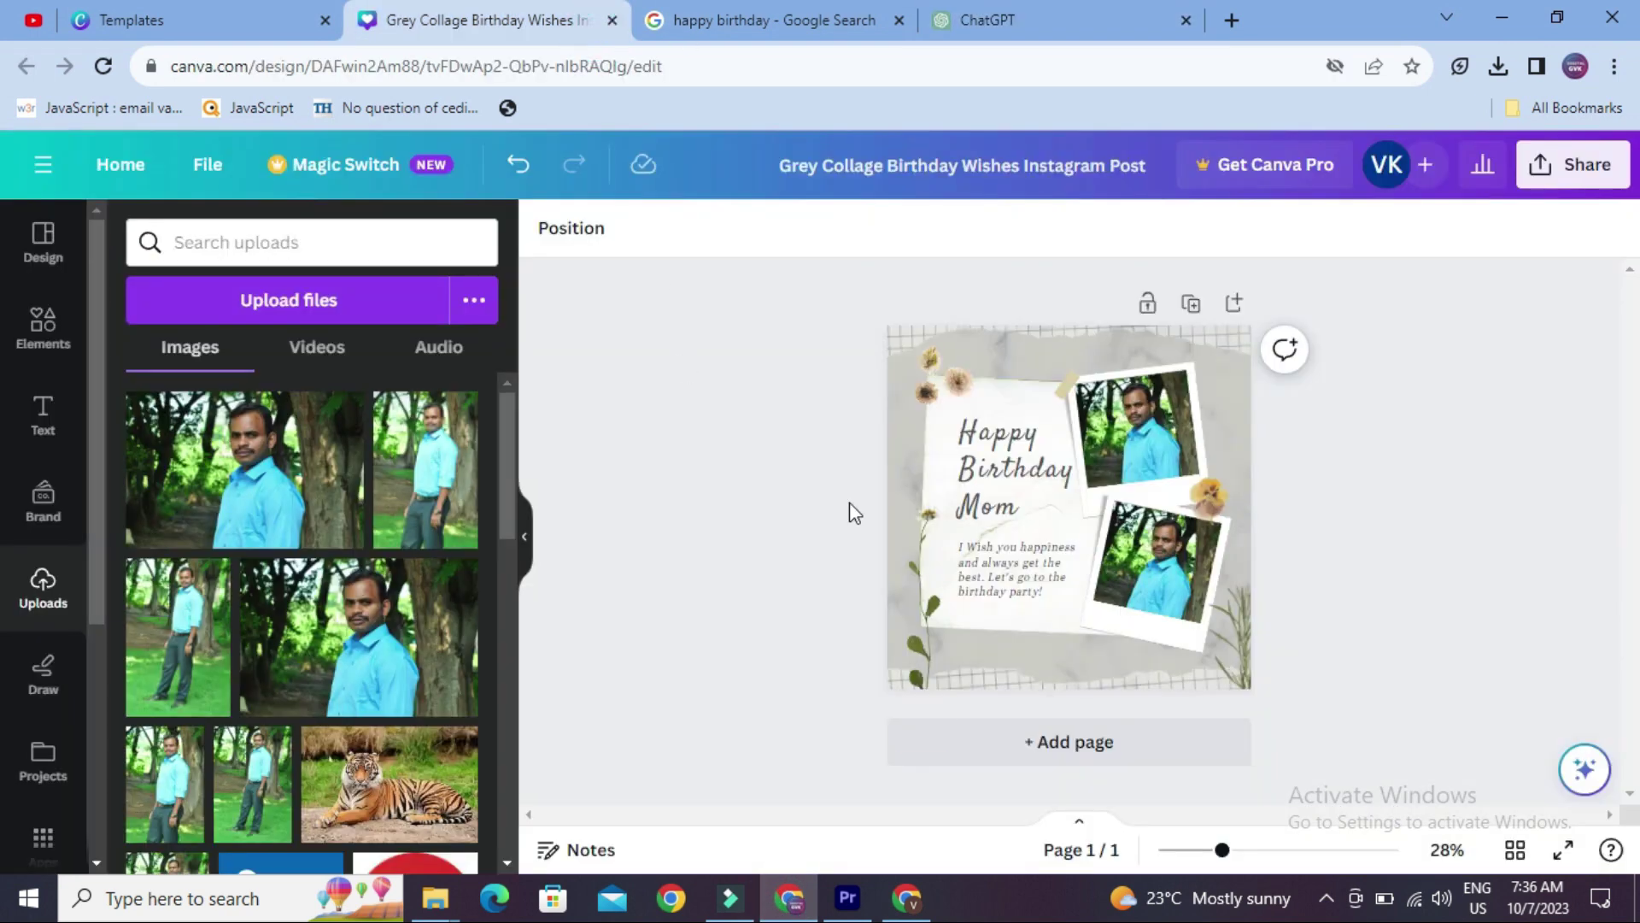
Step: Paste the ChatGPT wish over the small message and nudge its text box left and up
double_click(997, 584)
right_click(996, 574)
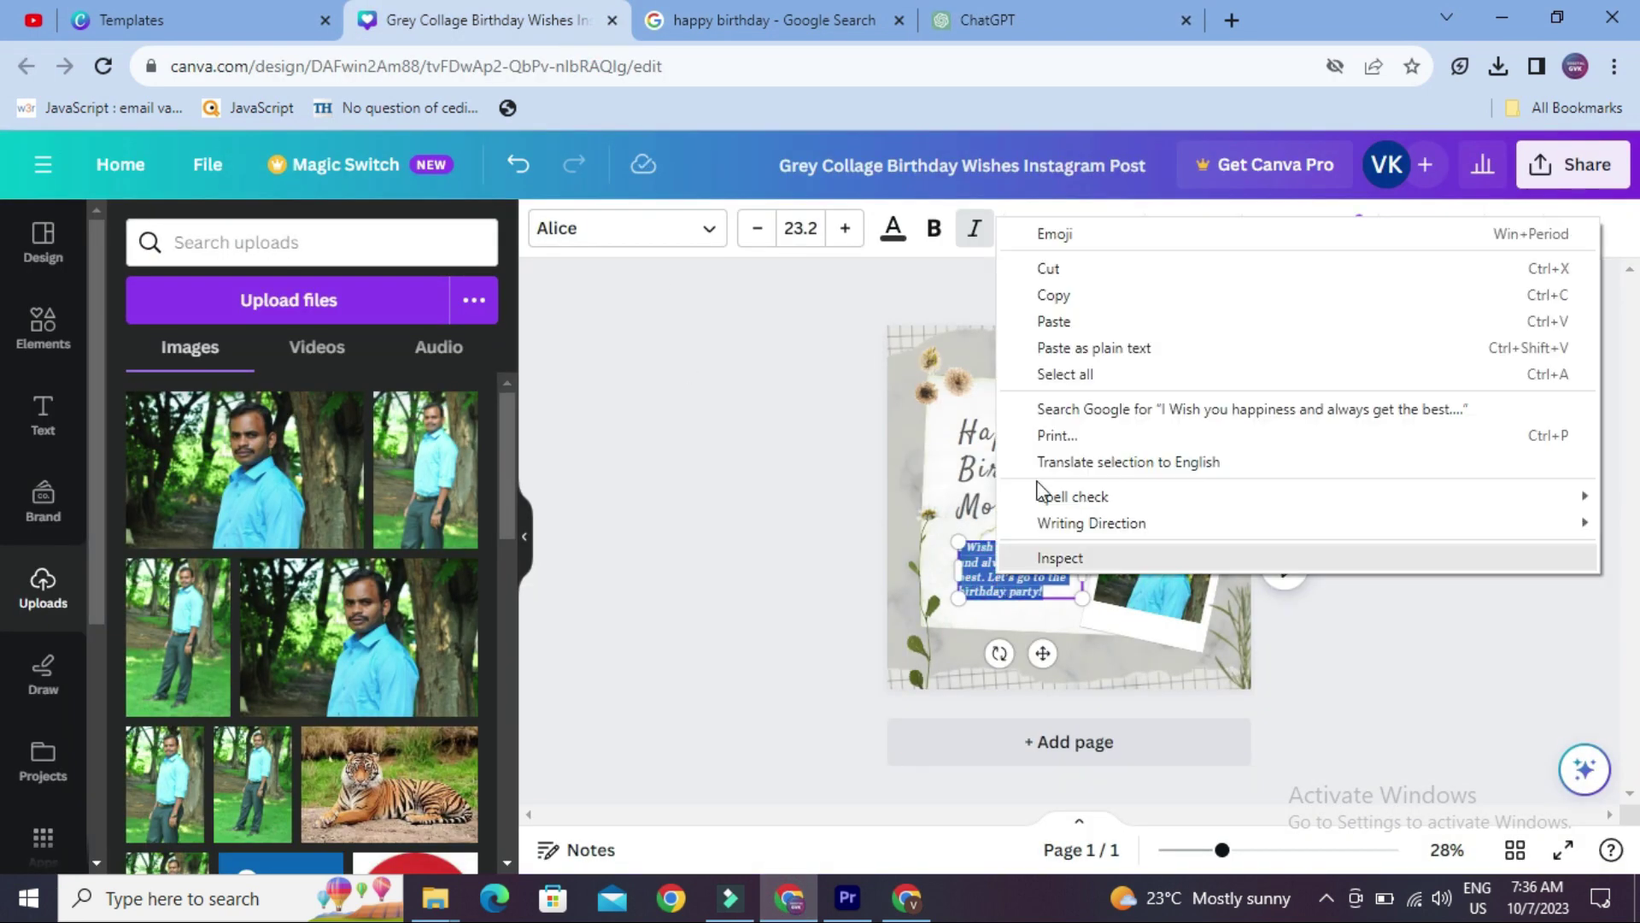
click(1091, 319)
click(745, 523)
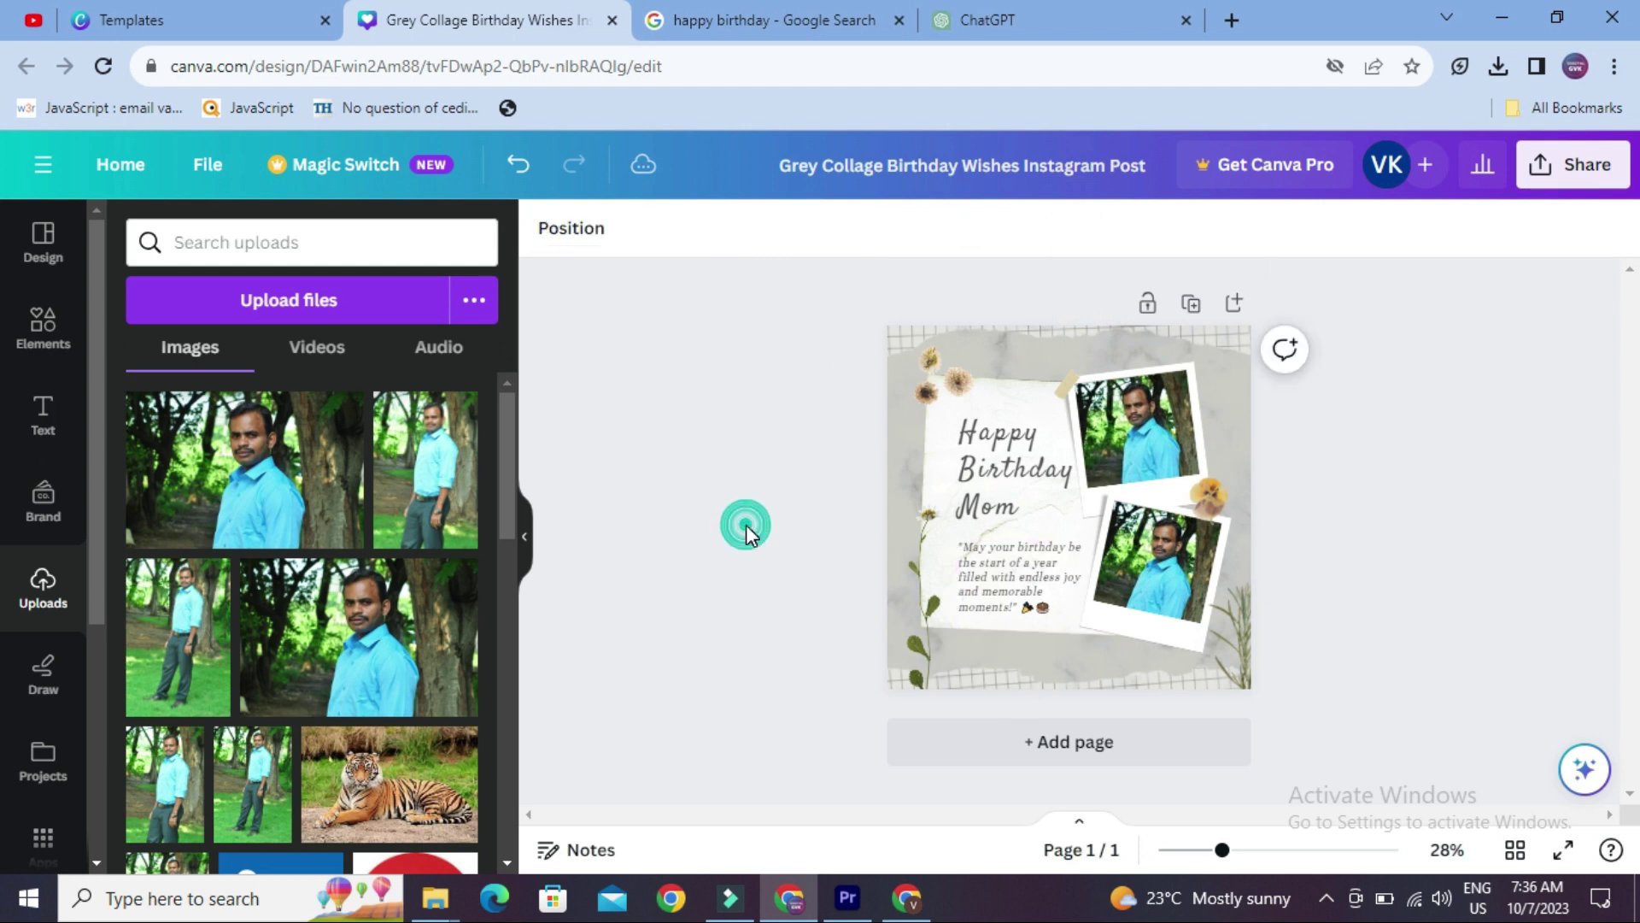
click(953, 578)
drag(954, 578, 946, 574)
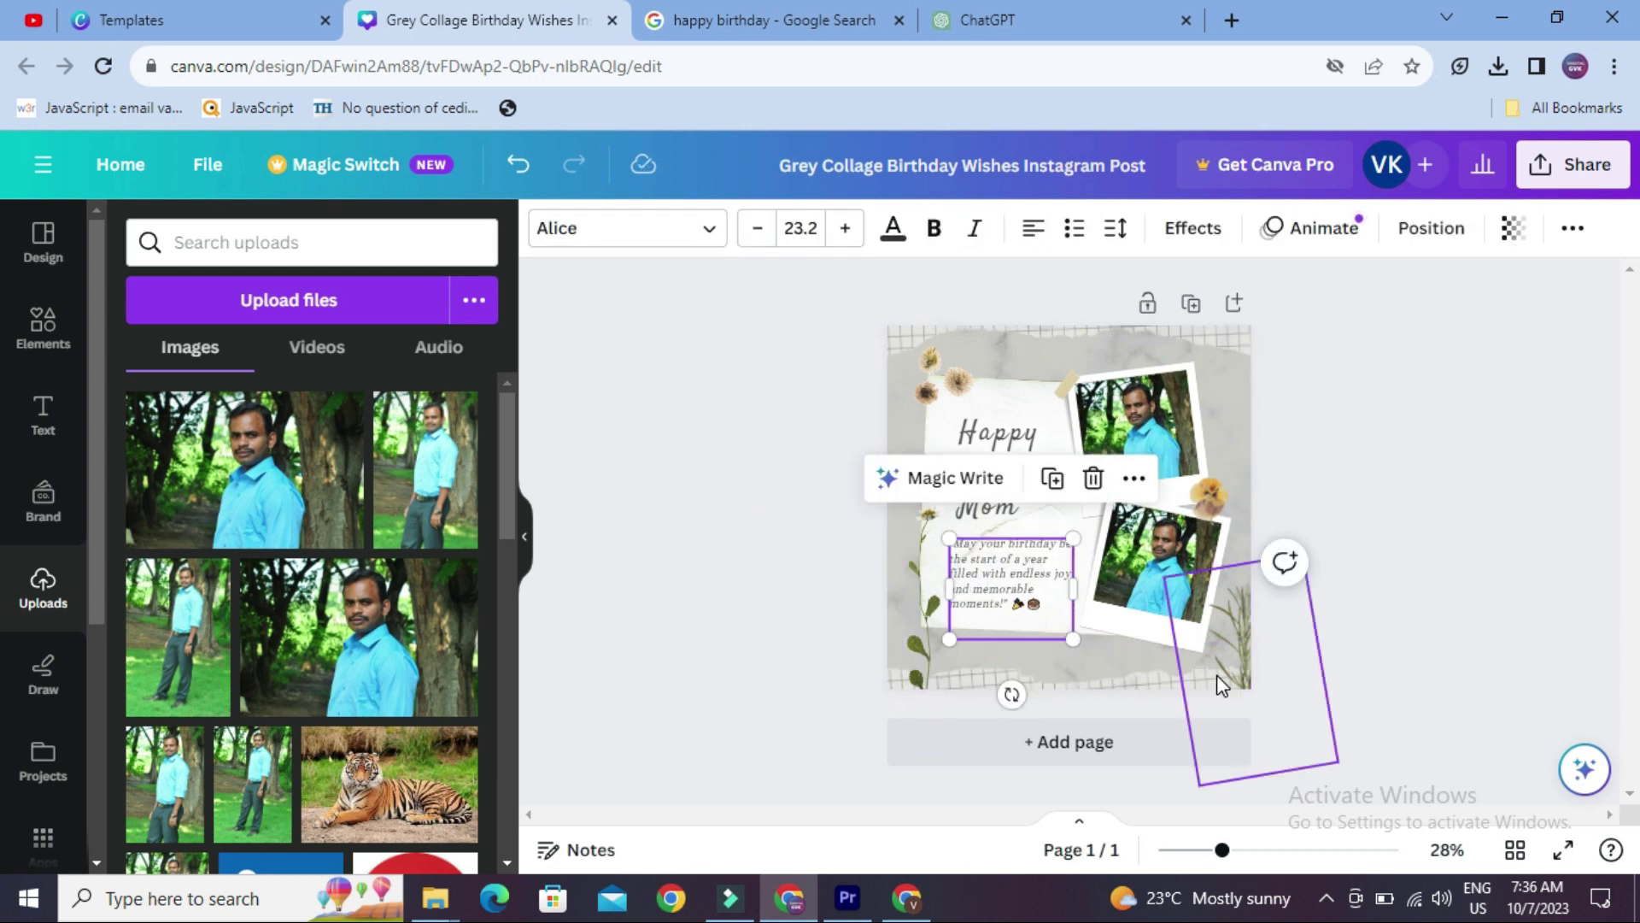
Step: Try turquoise, white, purple, red and gradient backgrounds, settling on dark blue
click(1231, 393)
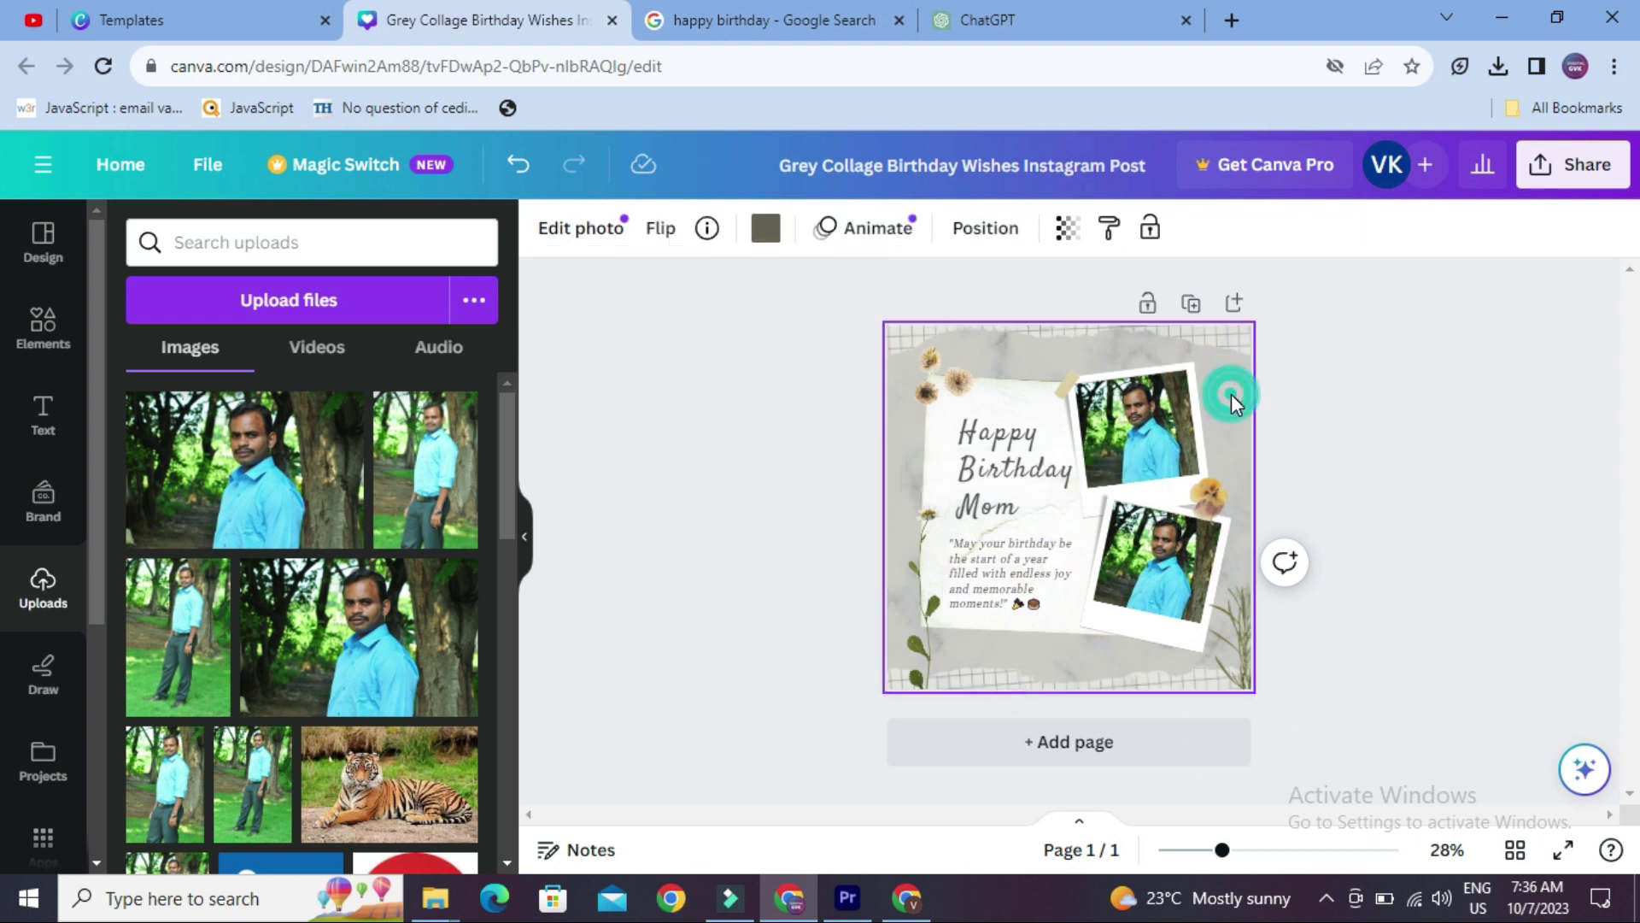
click(765, 228)
scroll(375, 563, down, 4)
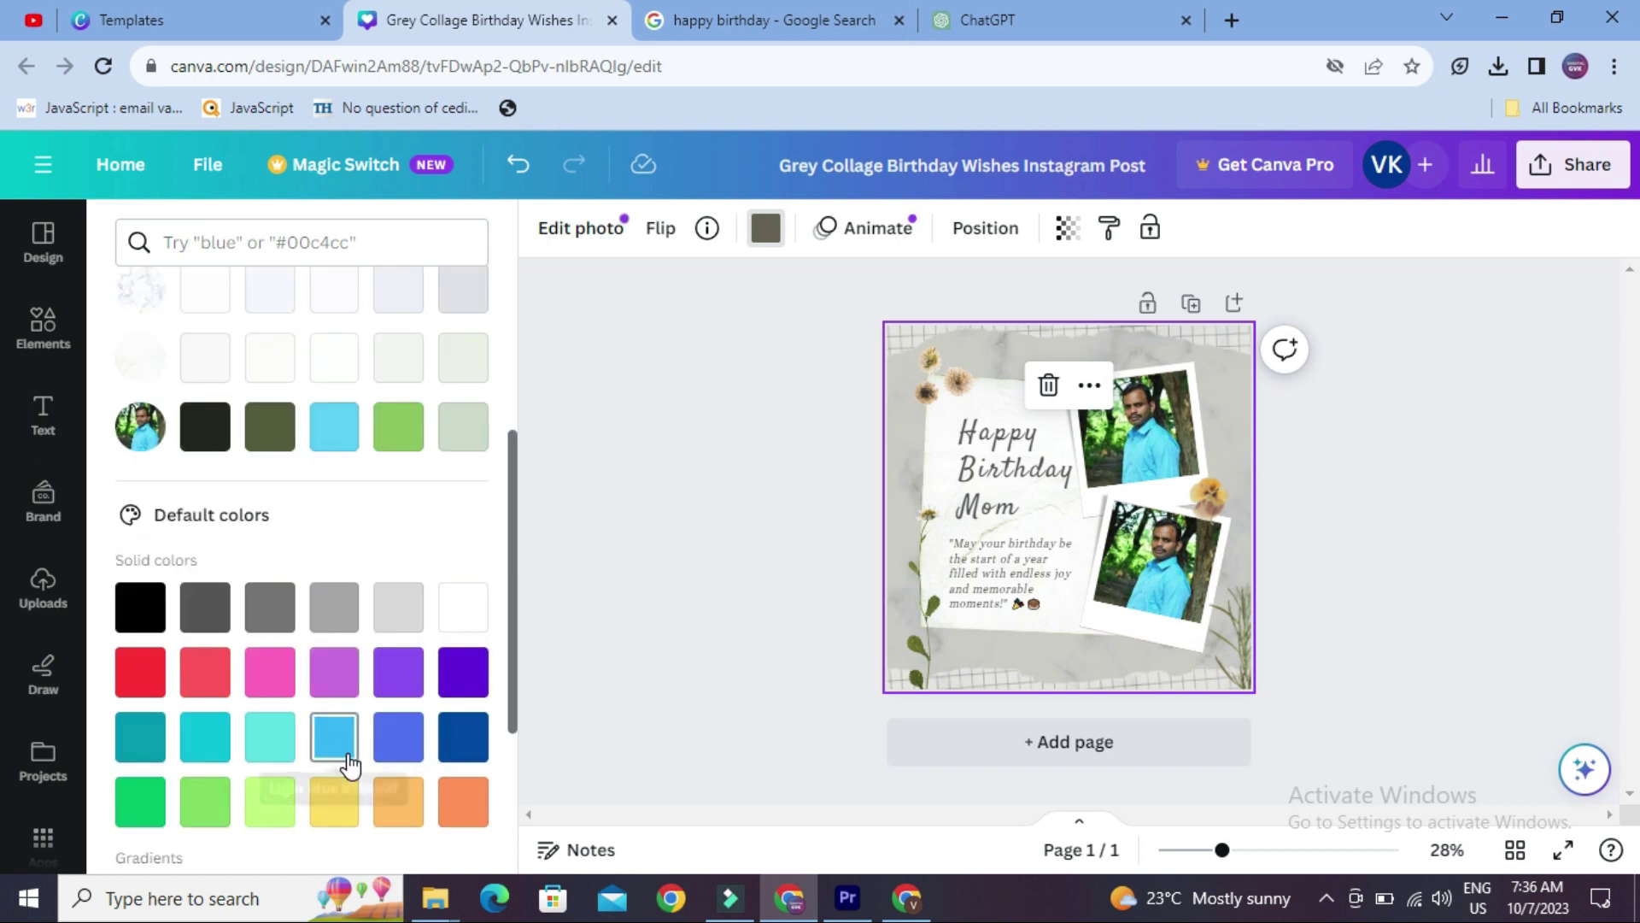
click(278, 745)
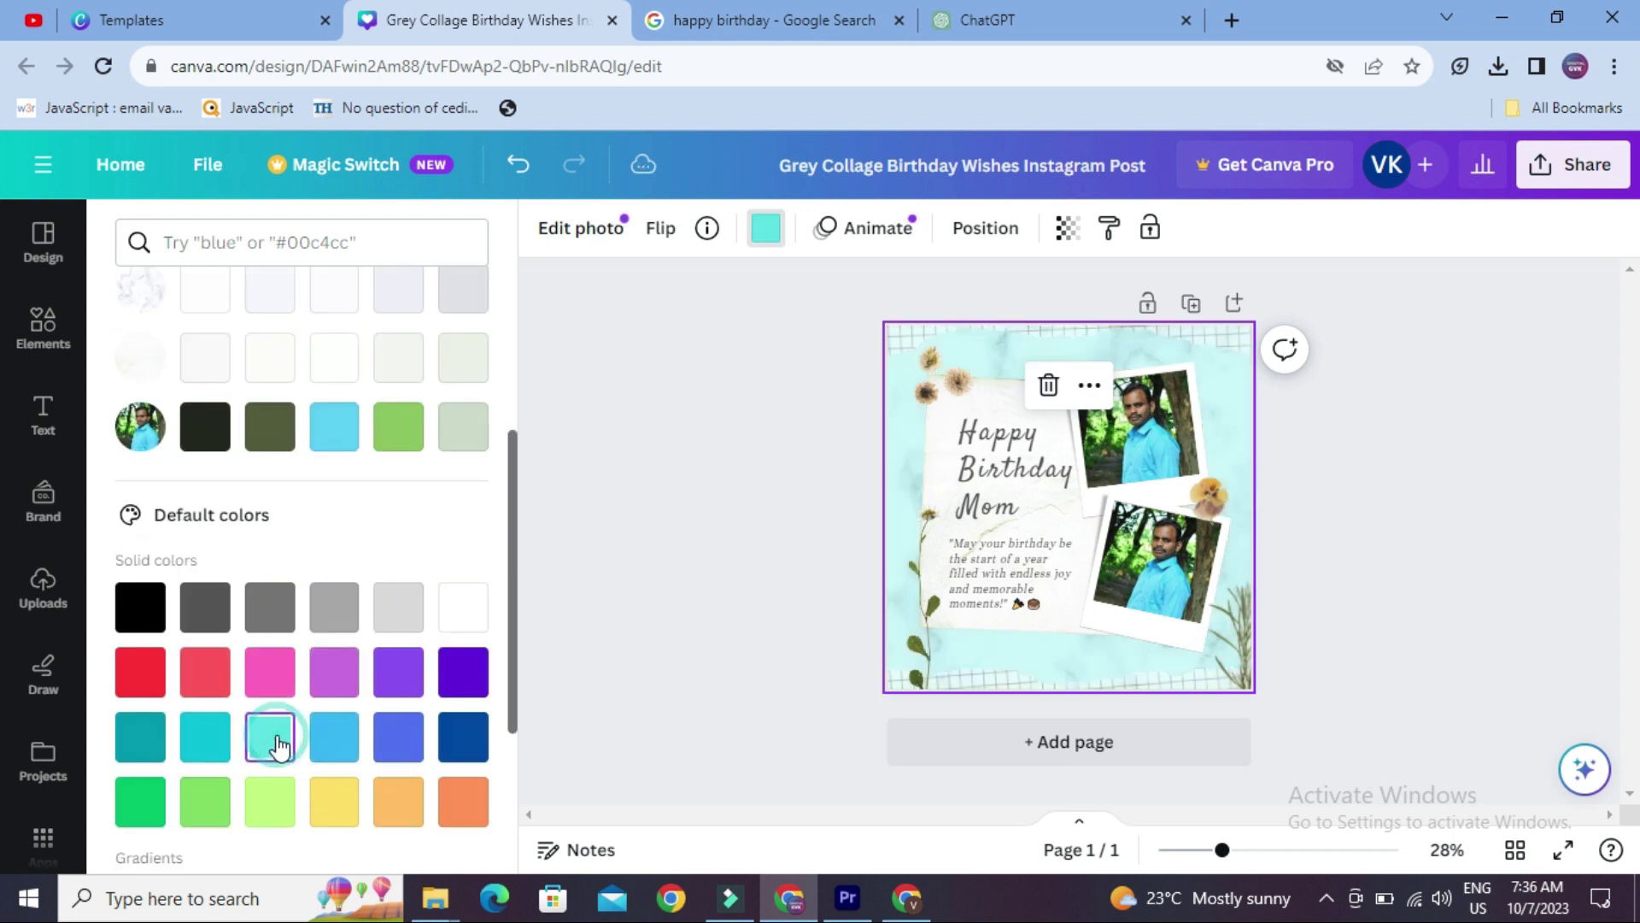
click(465, 617)
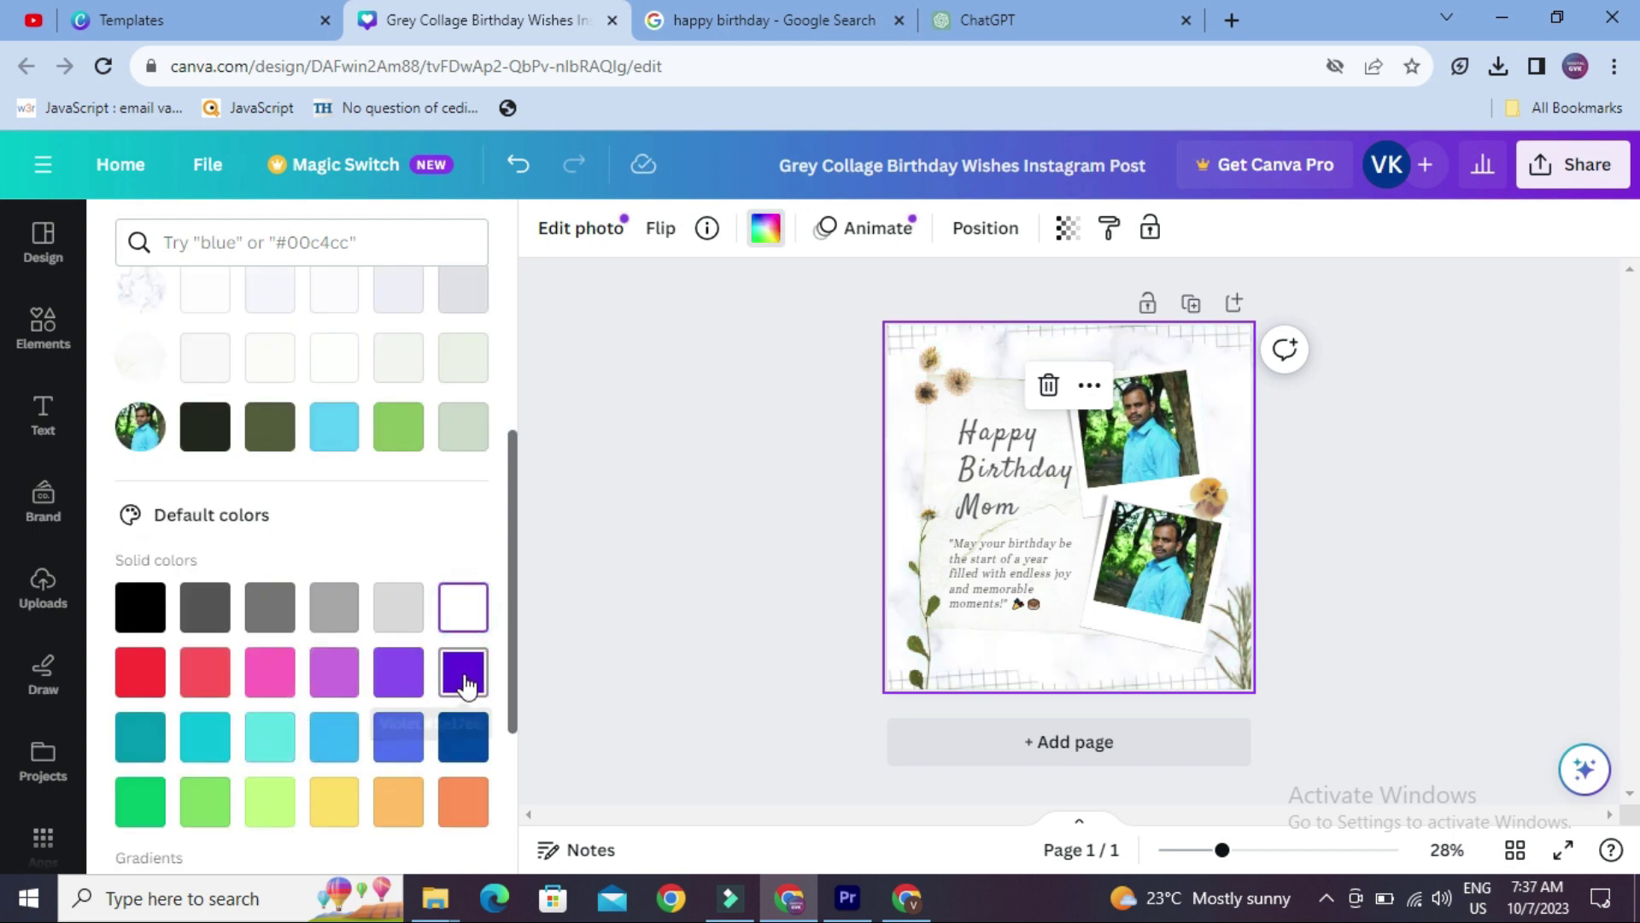
click(463, 672)
scroll(464, 673, down, 2)
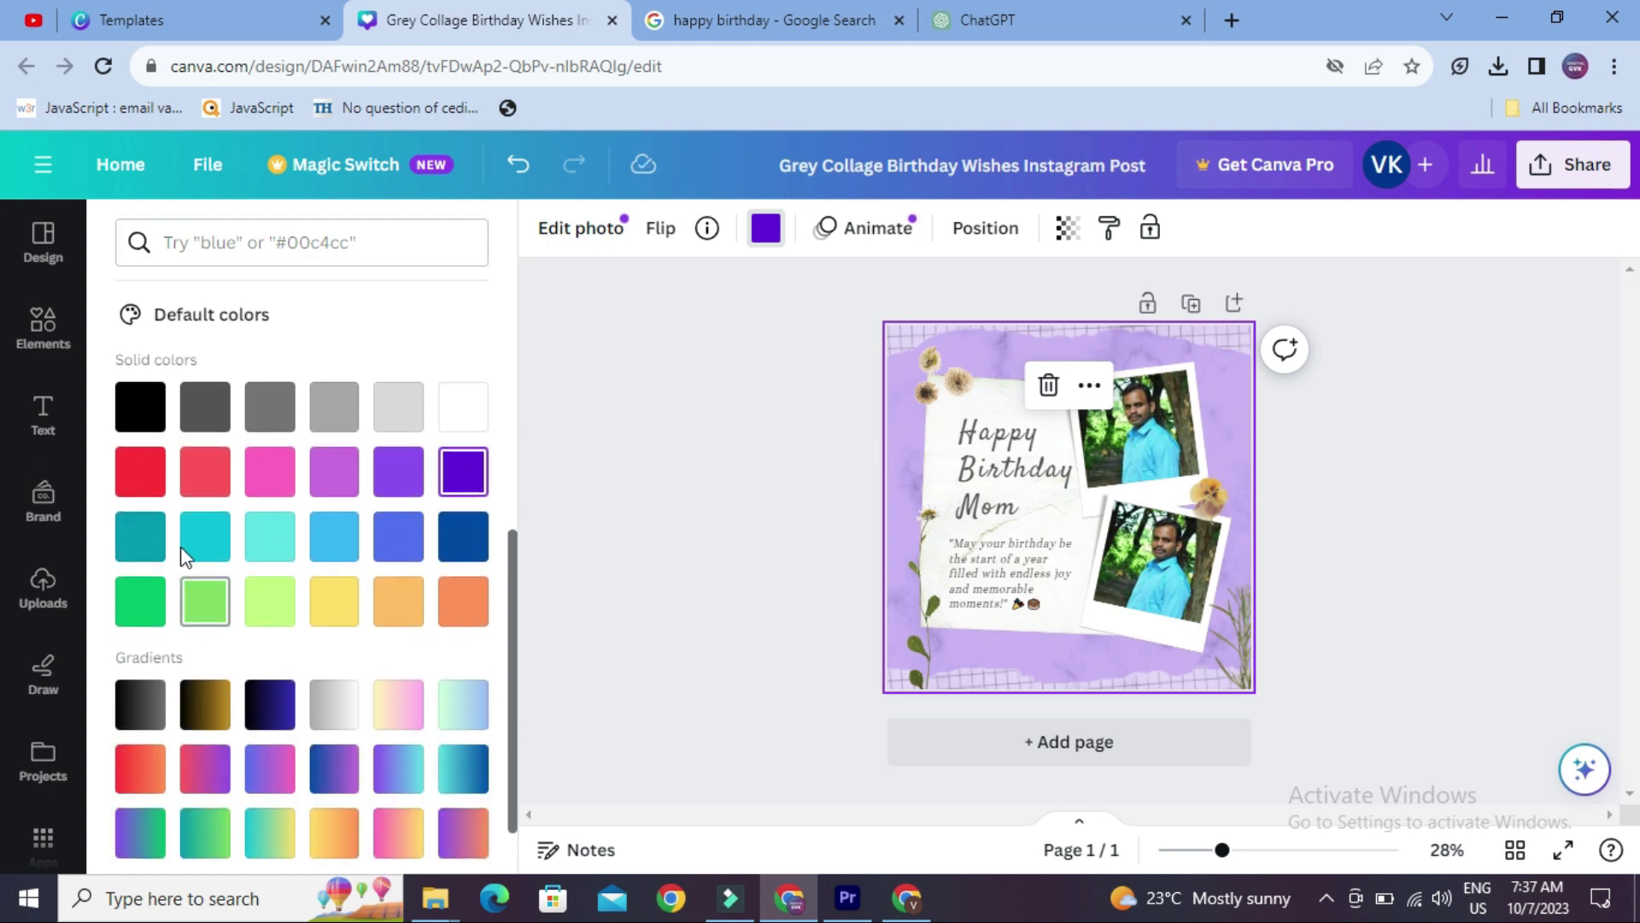
click(138, 470)
click(463, 536)
scroll(461, 547, down, 1)
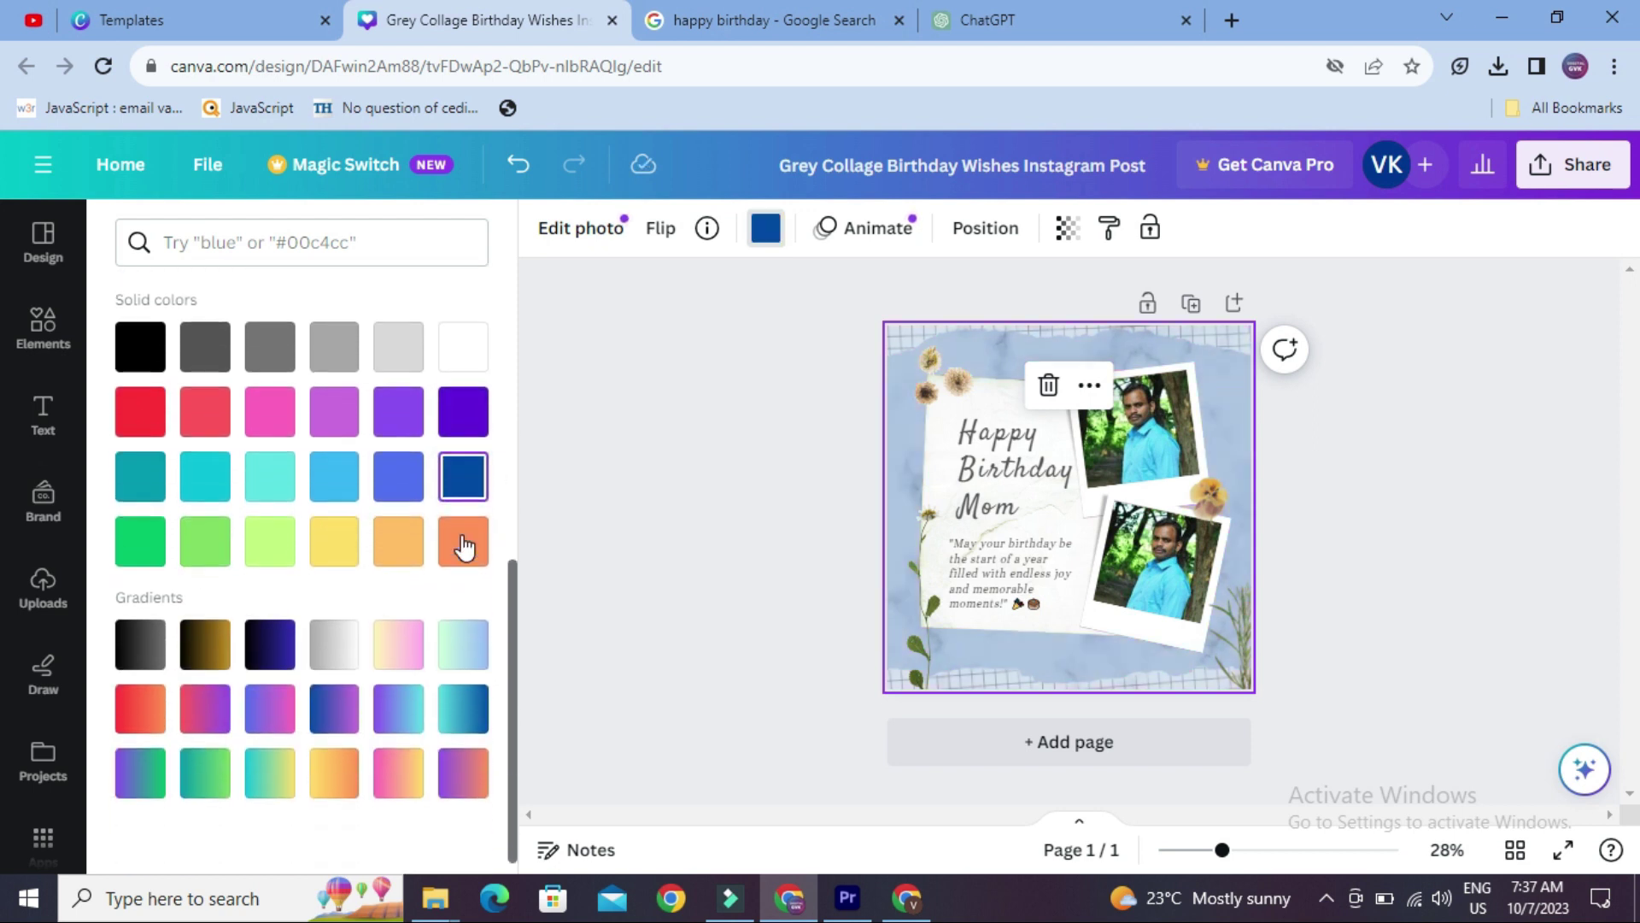
click(207, 626)
click(465, 460)
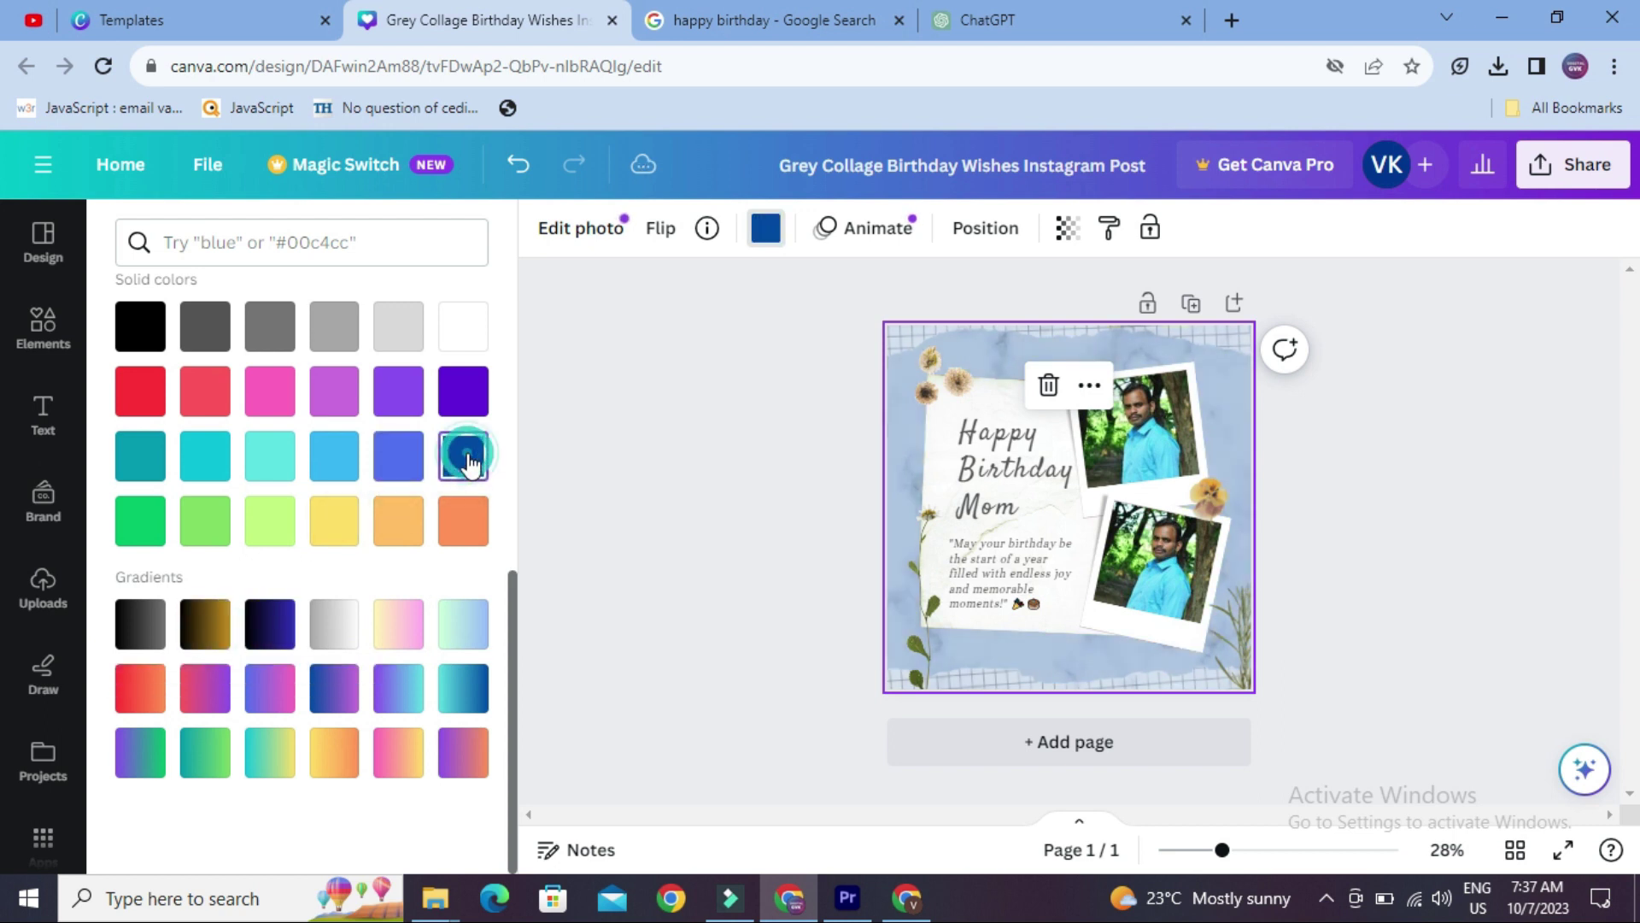
click(716, 441)
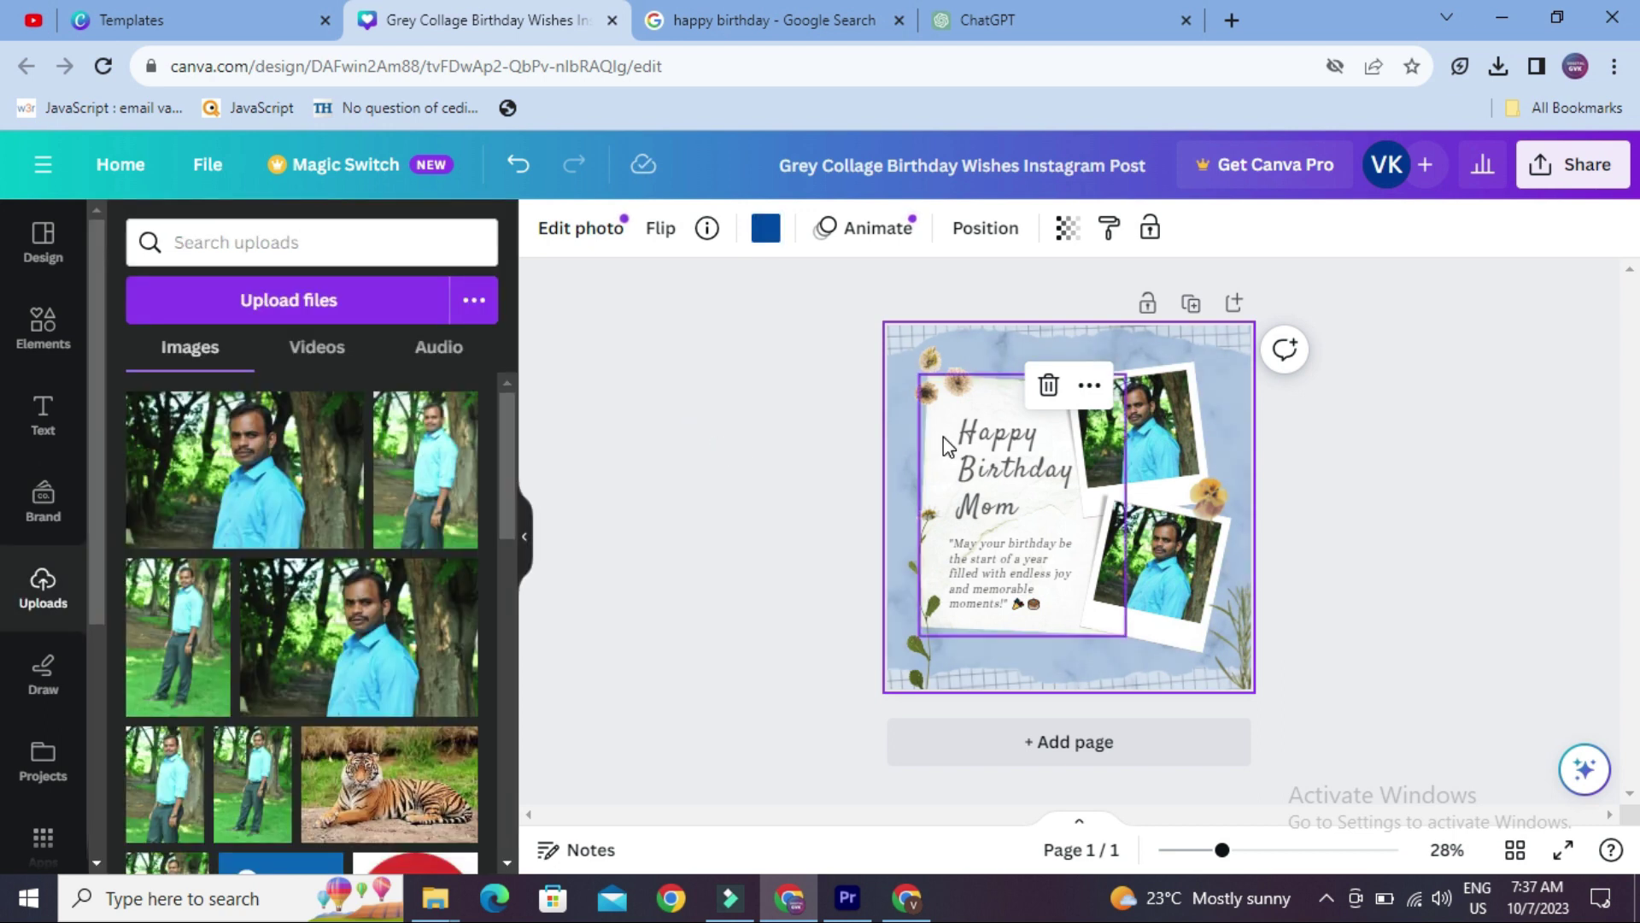
Step: Select the Happy Birthday Mom heading for editing, then deselect it unchanged
click(1326, 453)
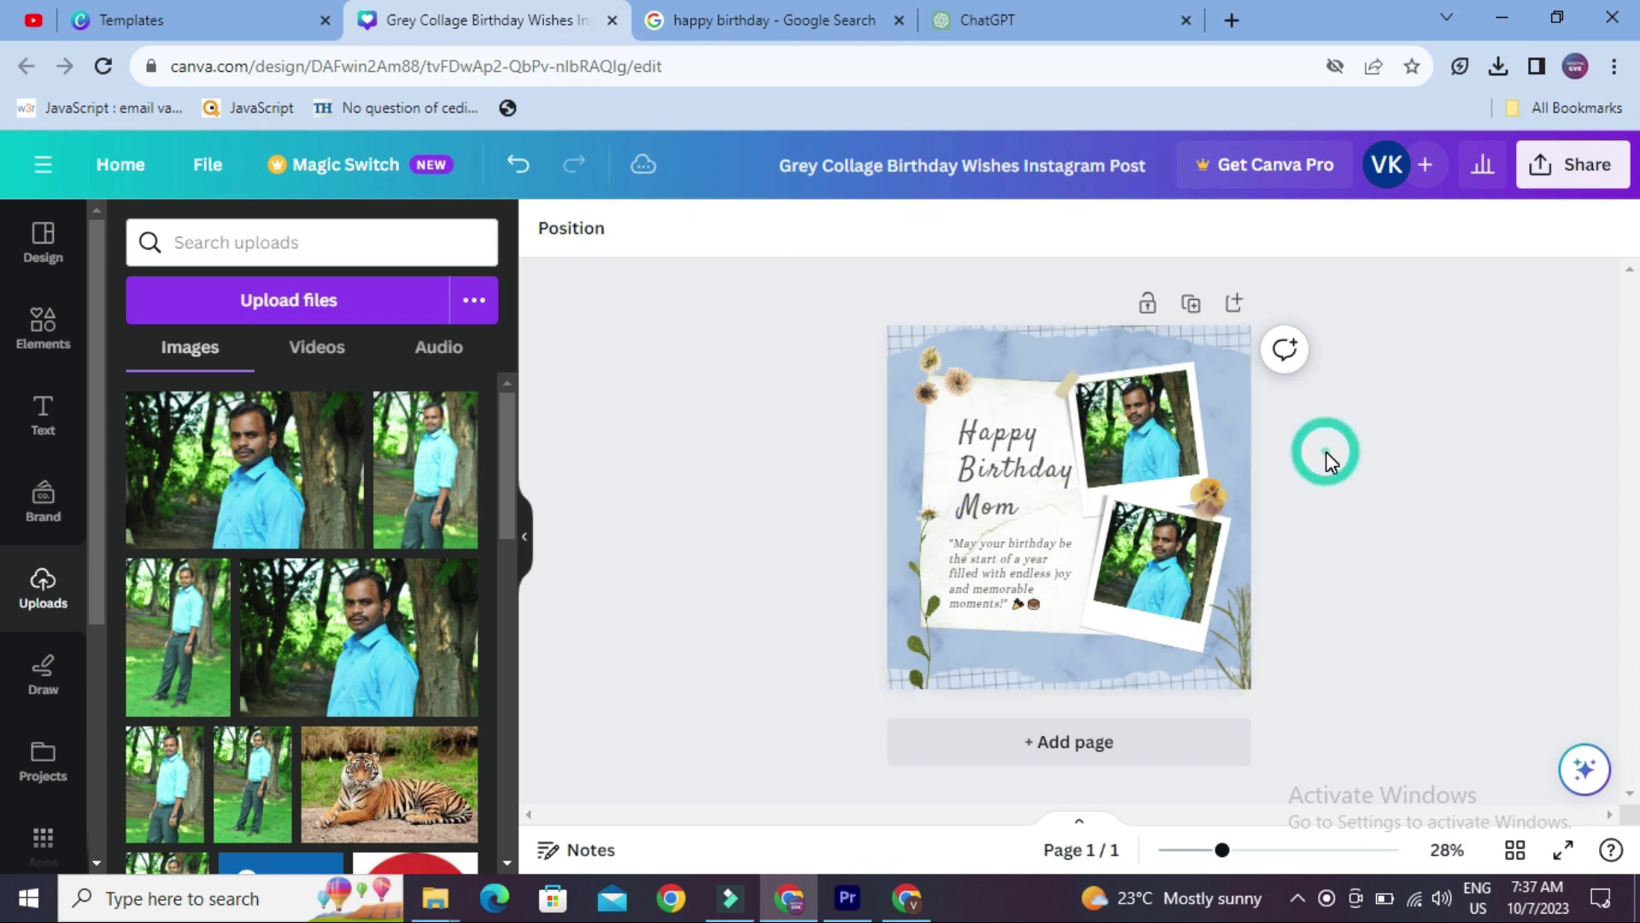
click(1010, 451)
double_click(1010, 451)
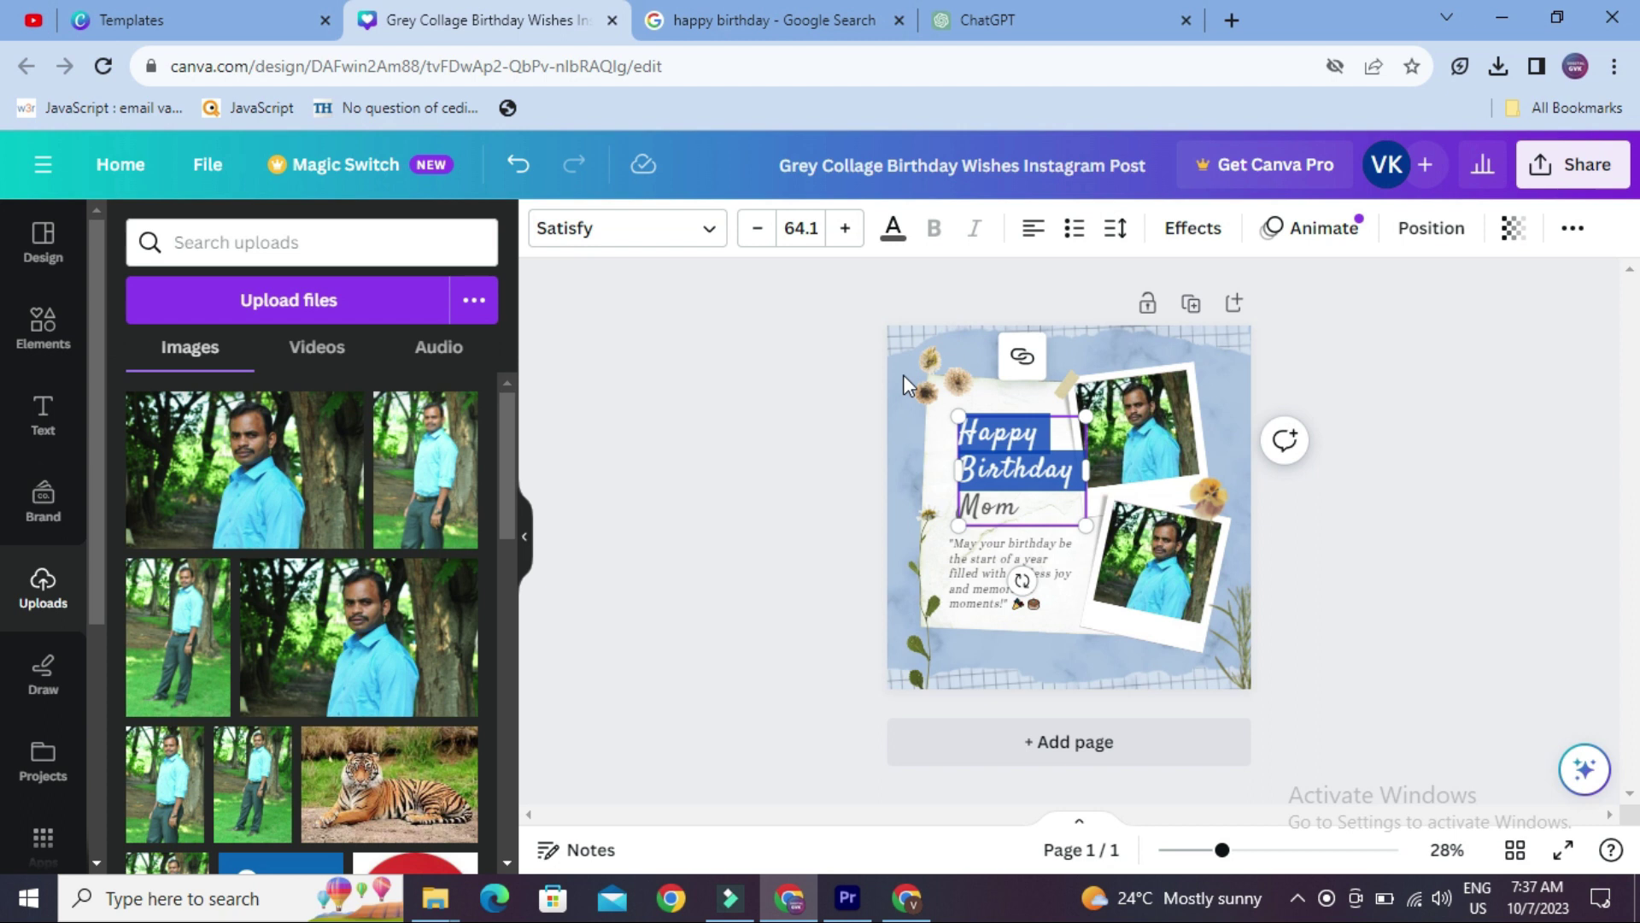
click(689, 500)
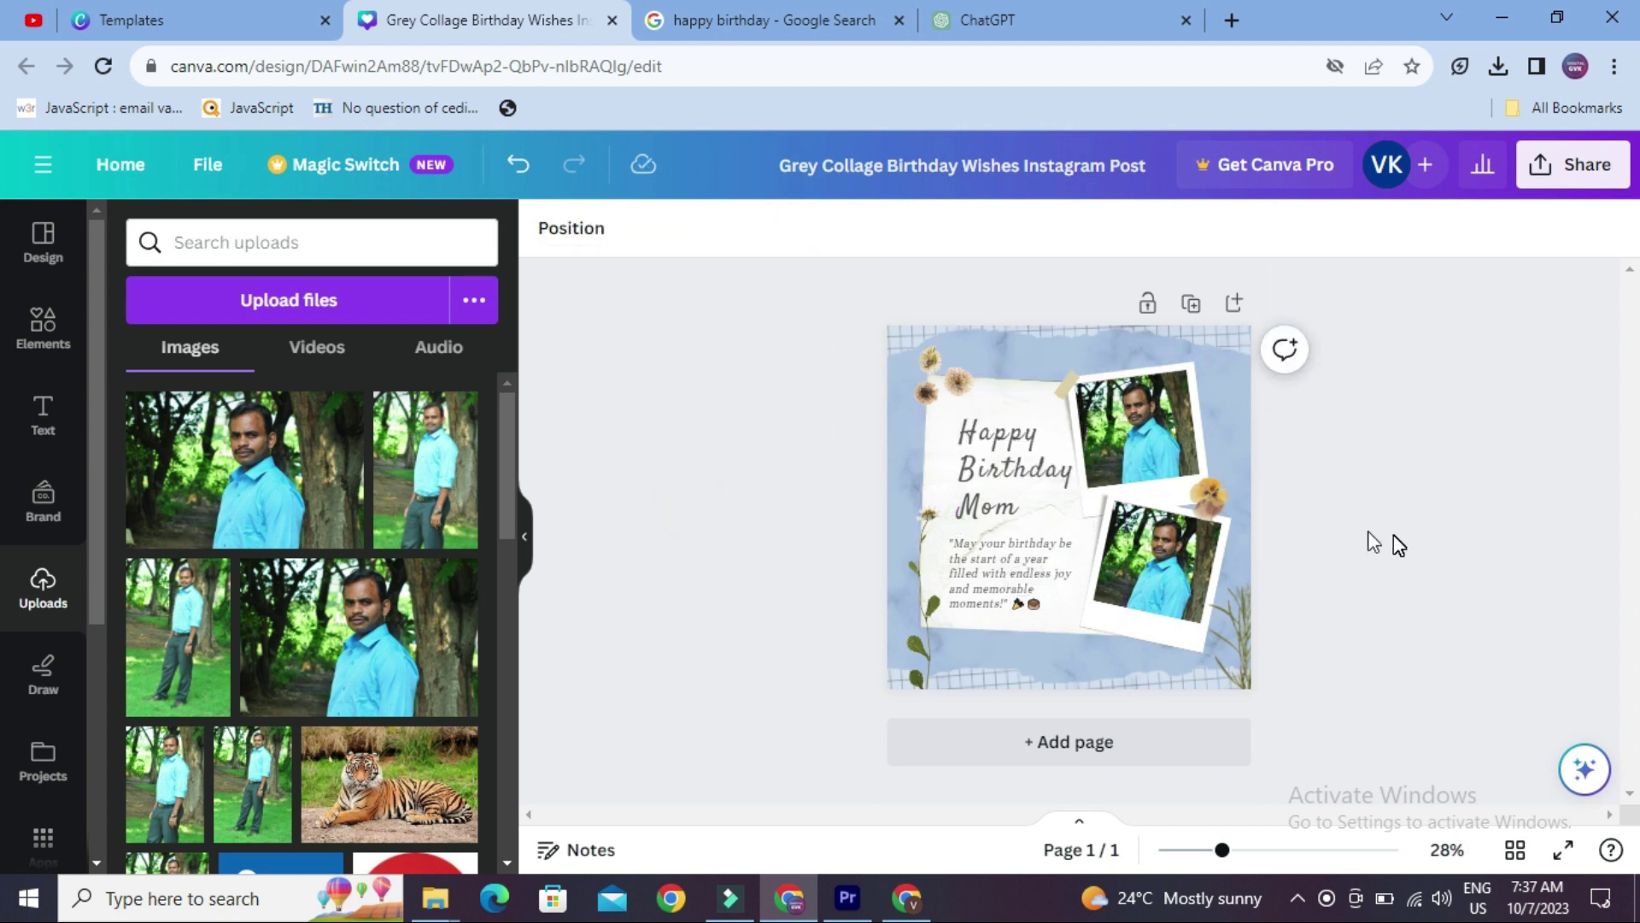
Step: Download the birthday collage design as a PNG file
click(1587, 177)
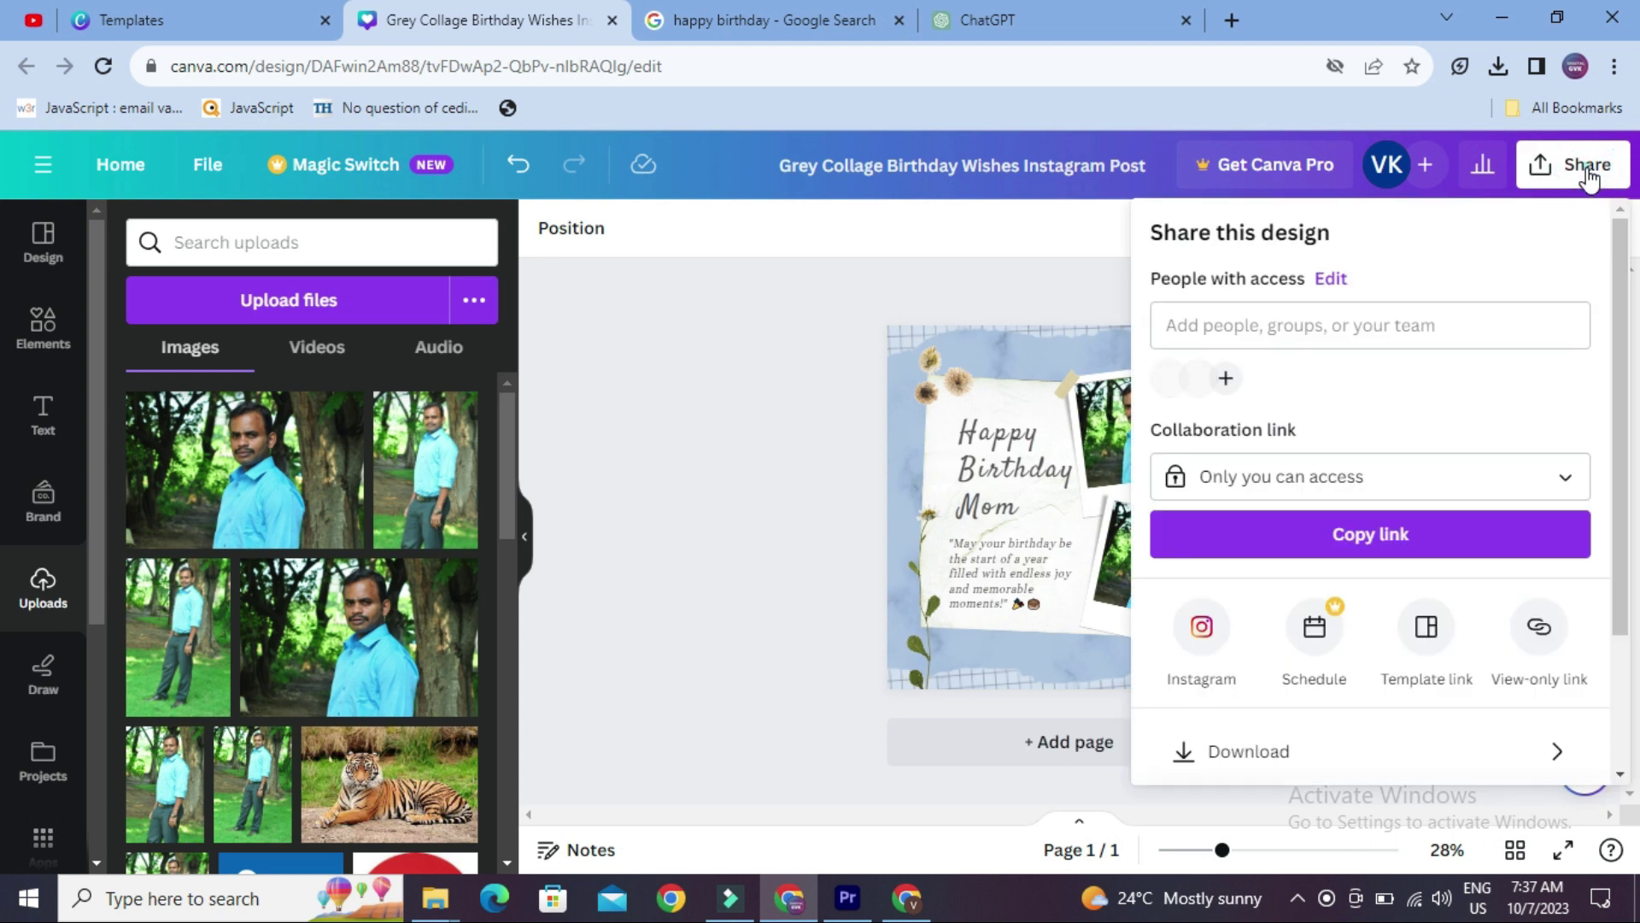
scroll(1391, 479, down, 3)
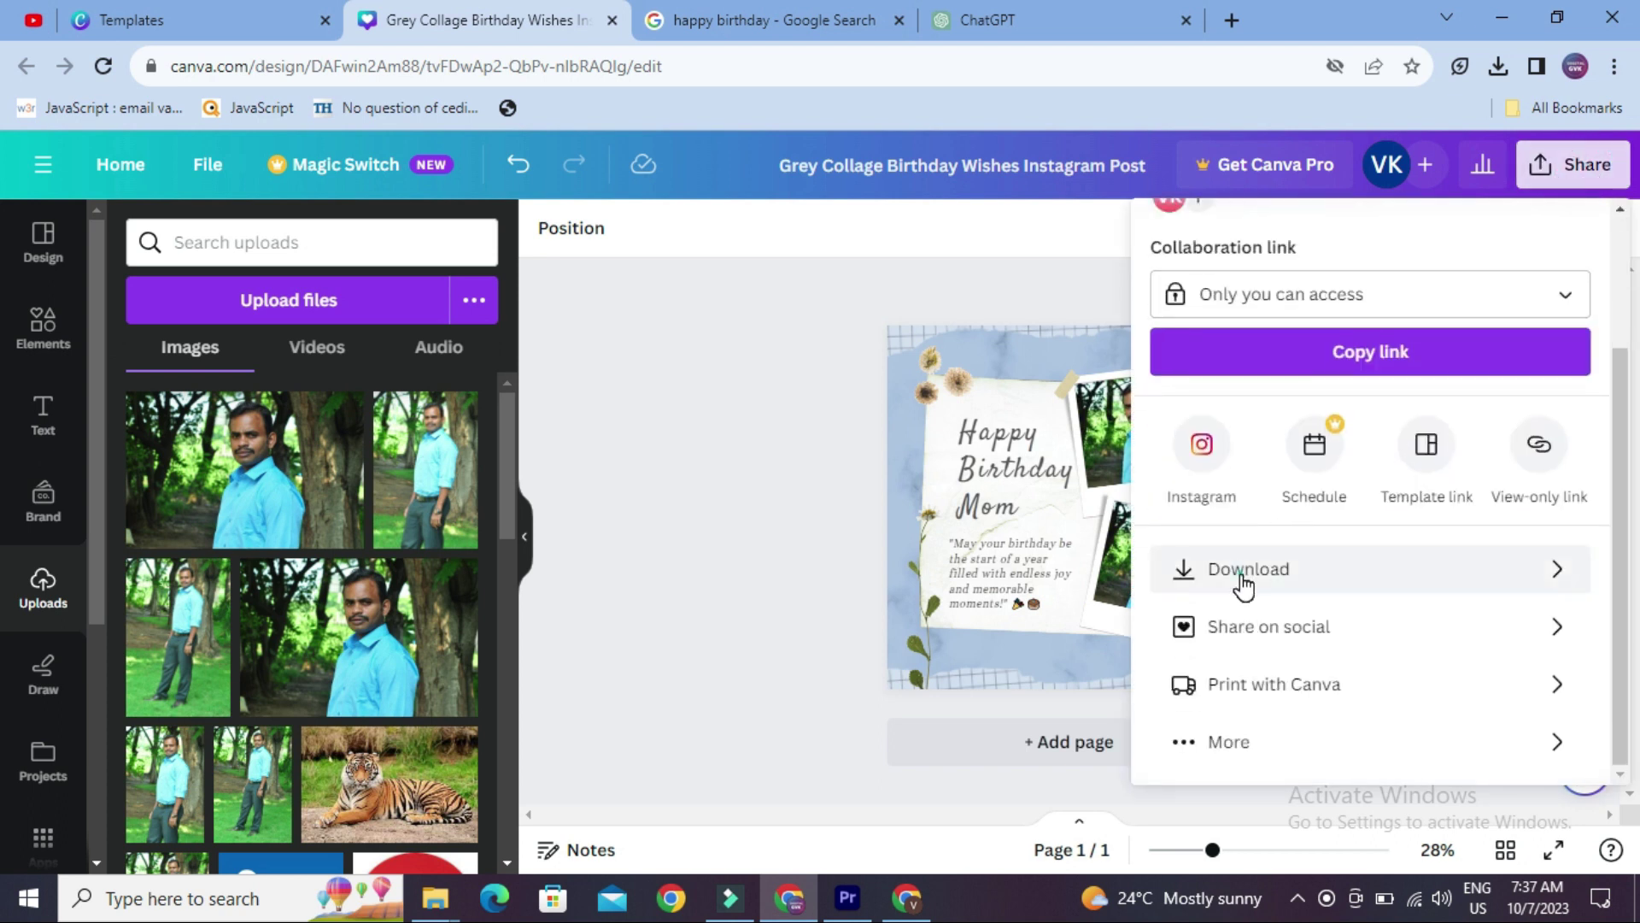
click(1243, 571)
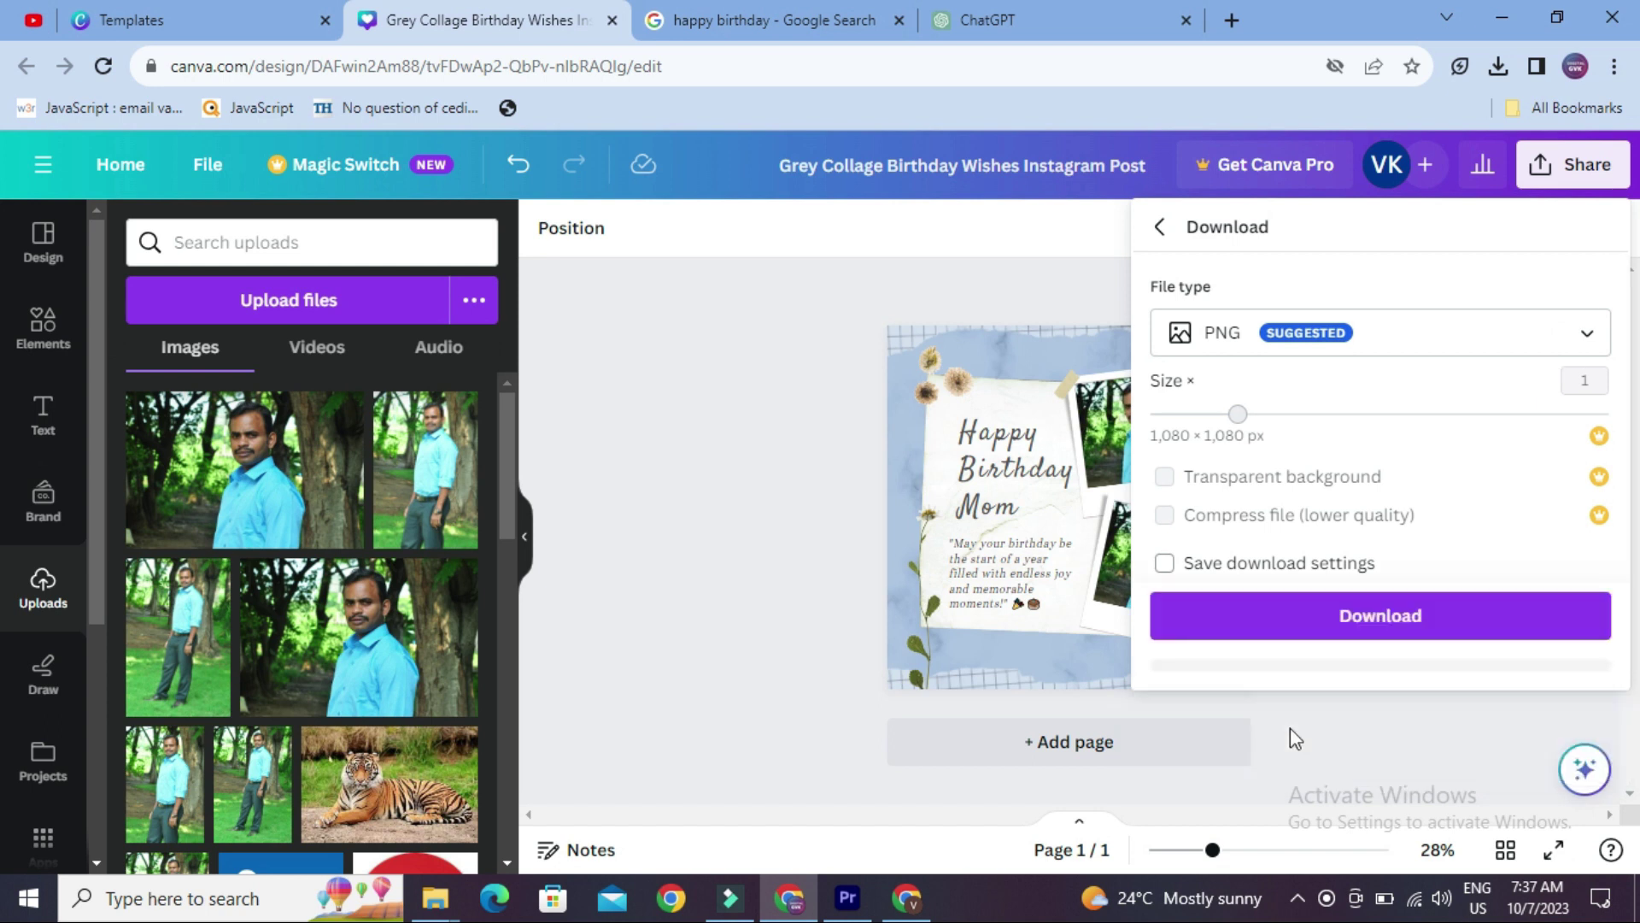
click(1354, 620)
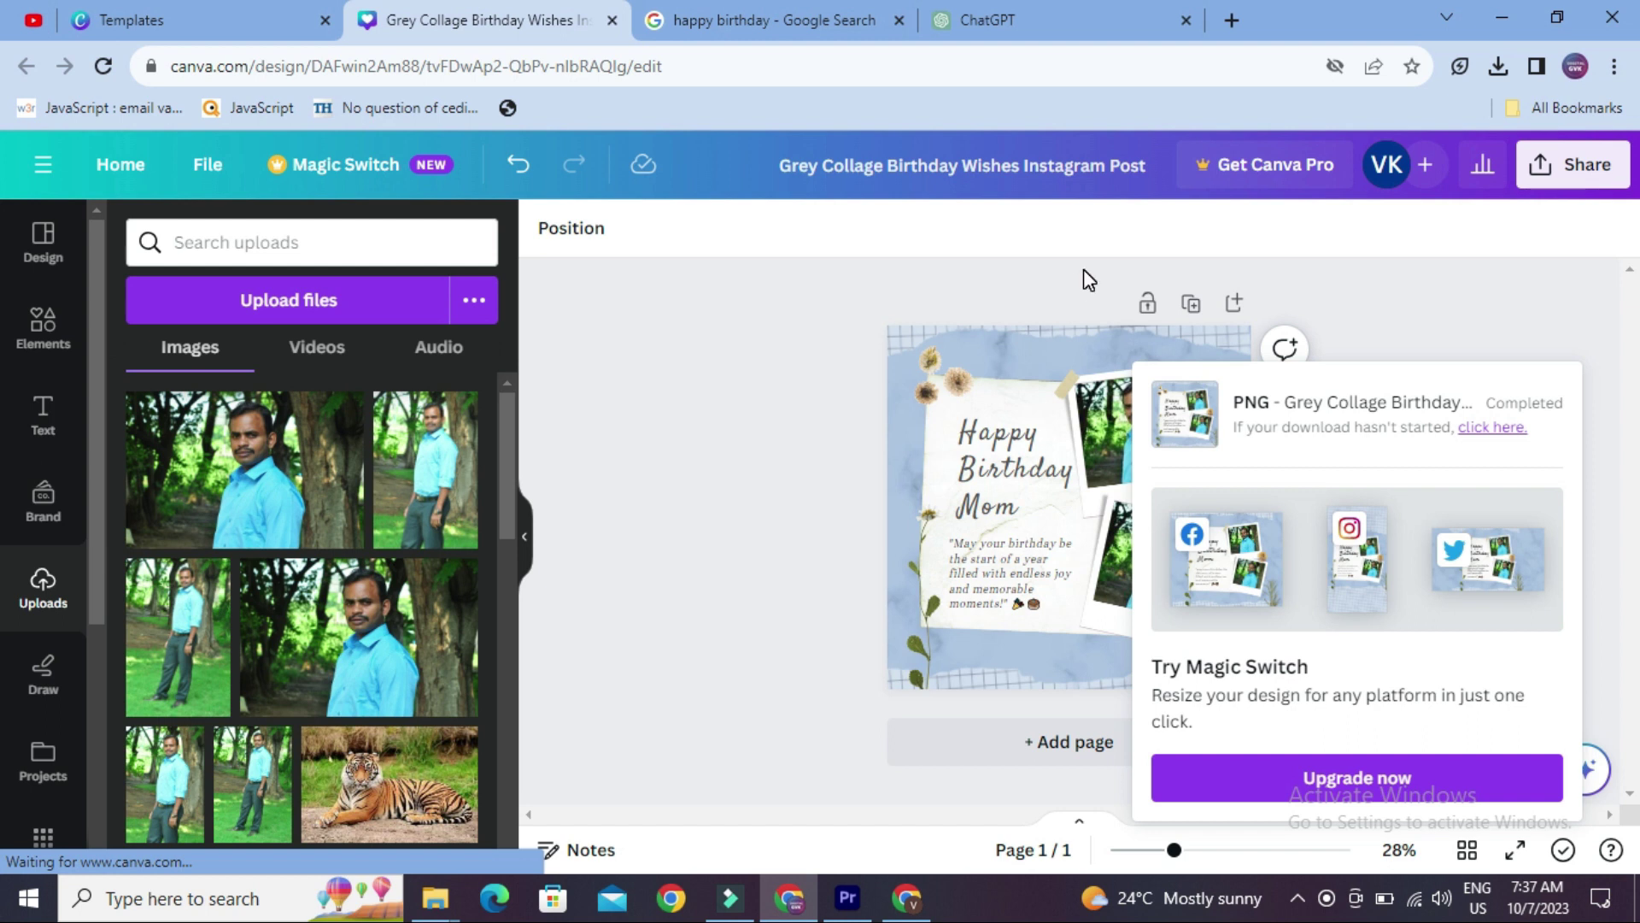
Step: Open the Downloads folder and select the downloaded birthday post PNG
click(1501, 66)
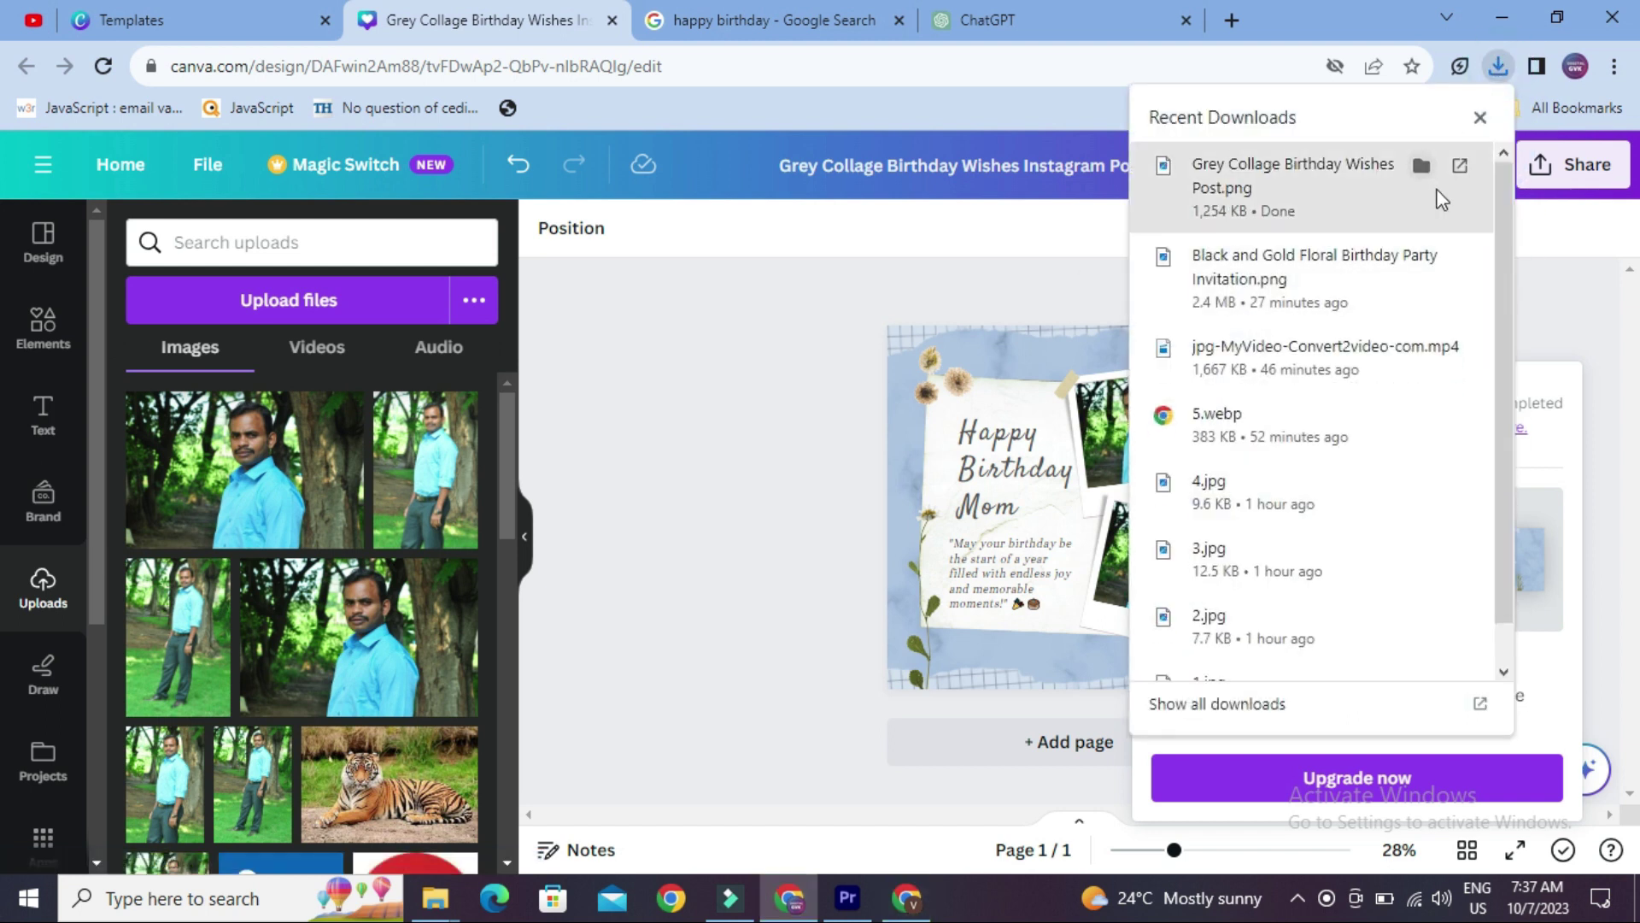
click(1421, 162)
click(595, 376)
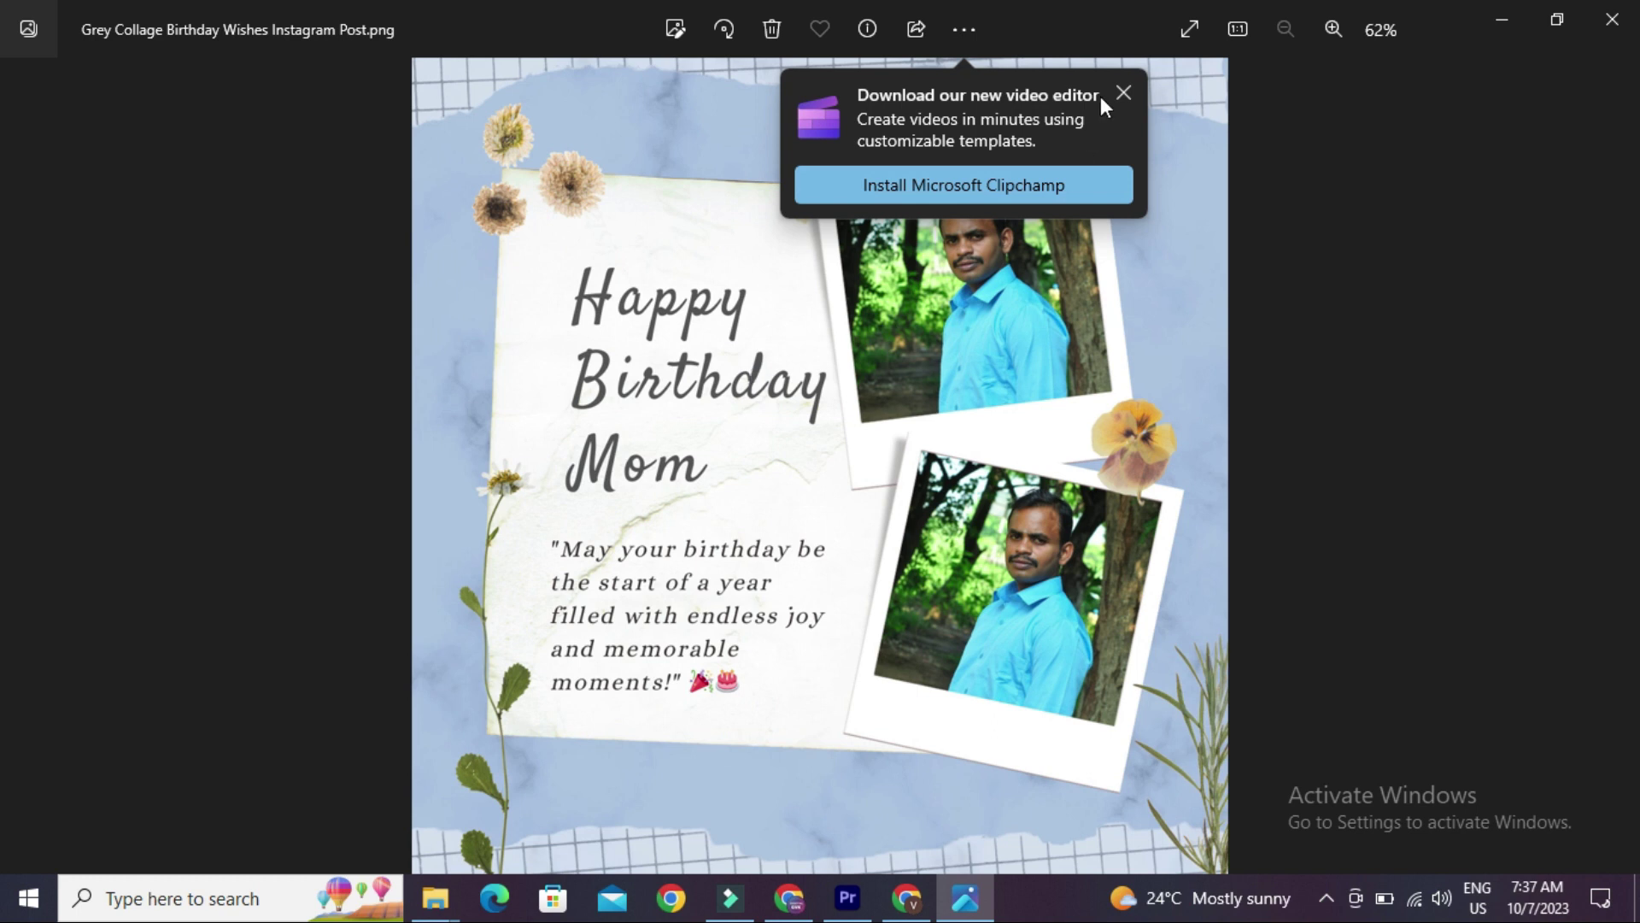
Step: Dismiss the Clipchamp video editor promotion to view the PNG in Photos
click(1135, 97)
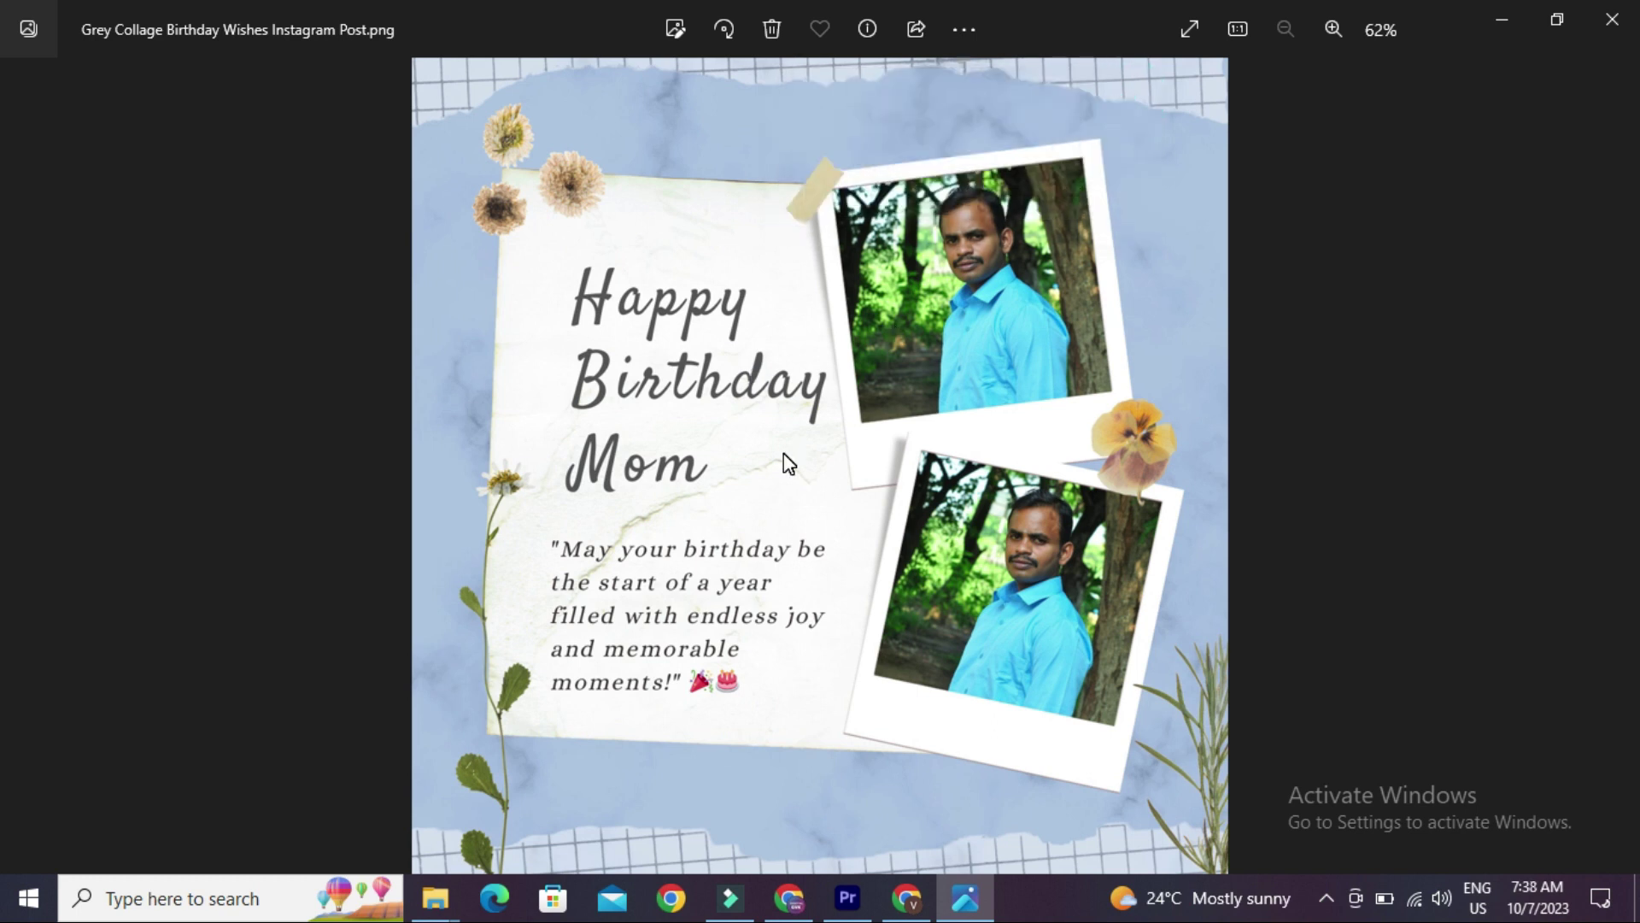